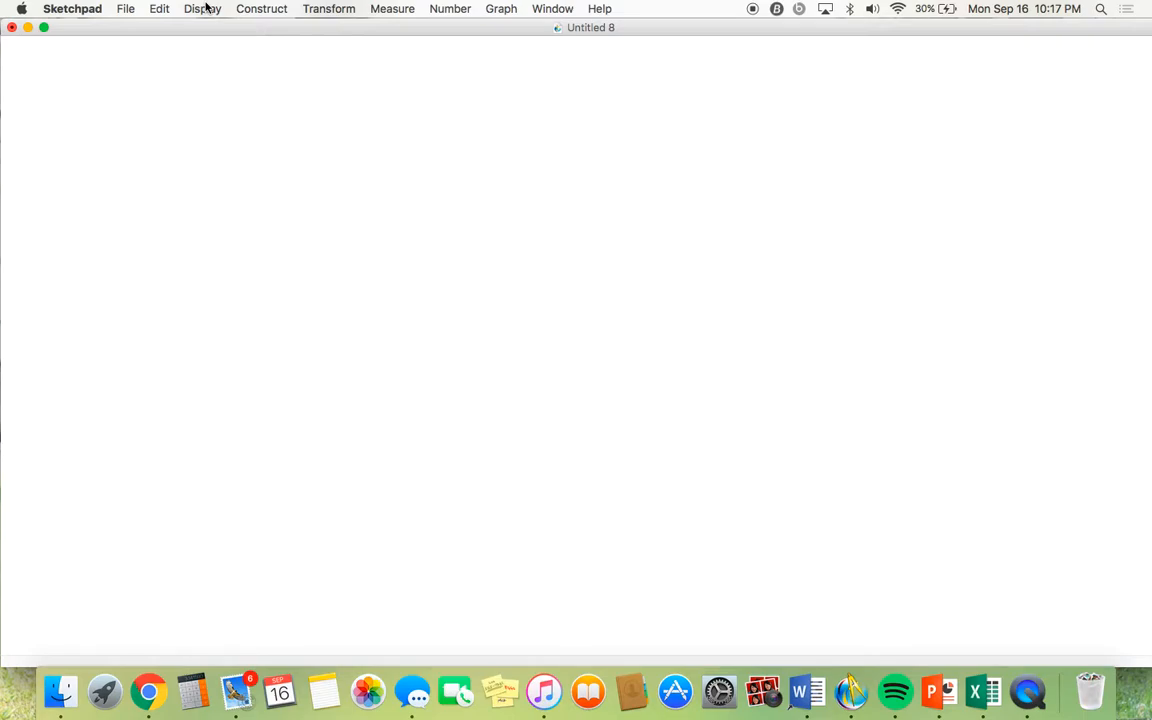
- Show the Text Palette and the Toolbox in the blank sketch
click(205, 8)
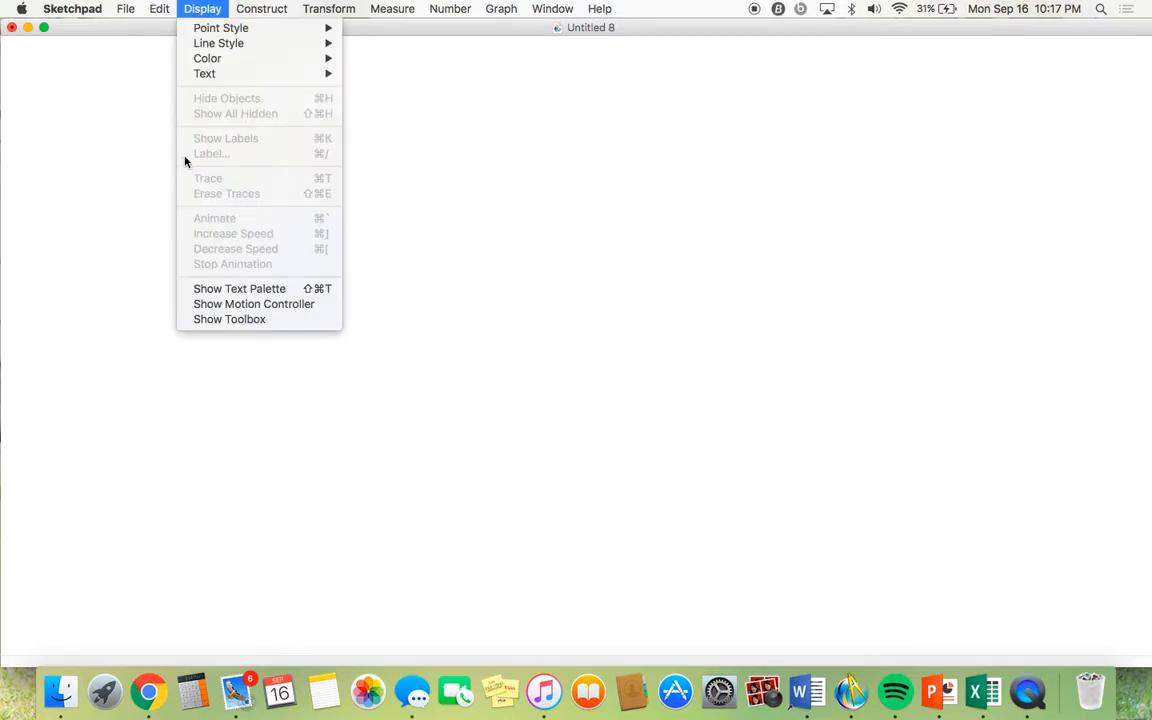
click(278, 289)
click(202, 8)
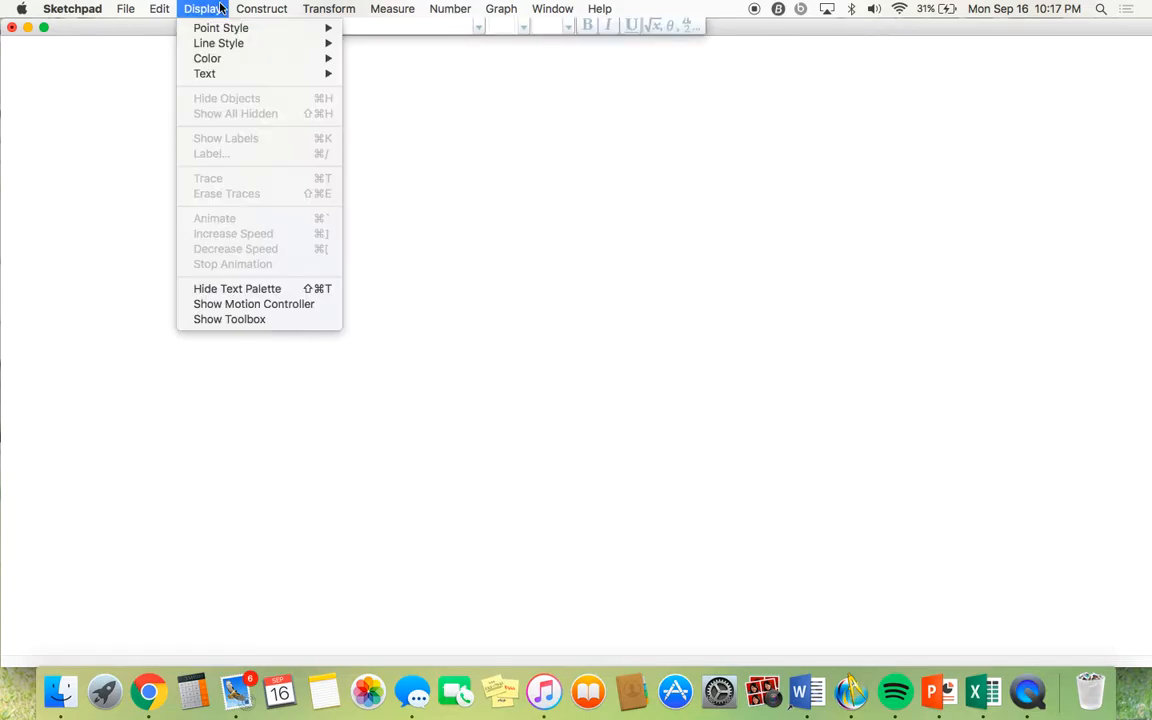
click(253, 321)
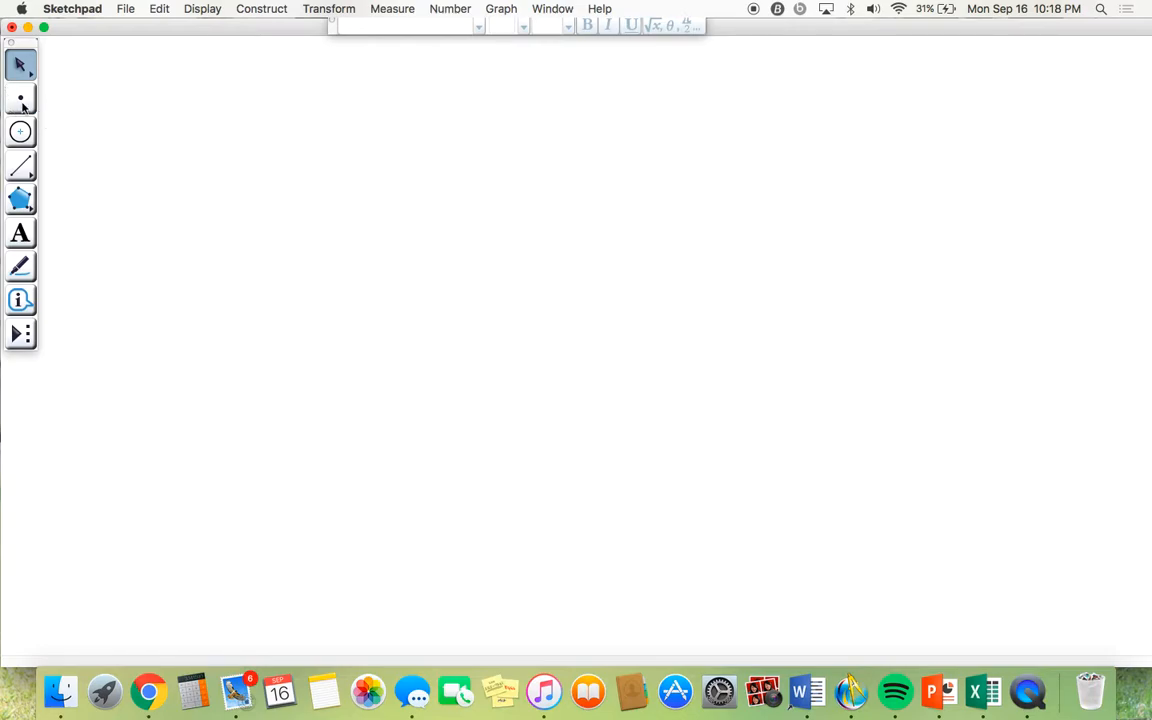
- Place three separate points in the upper-left area of the blank sketch with the Point tool
click(22, 104)
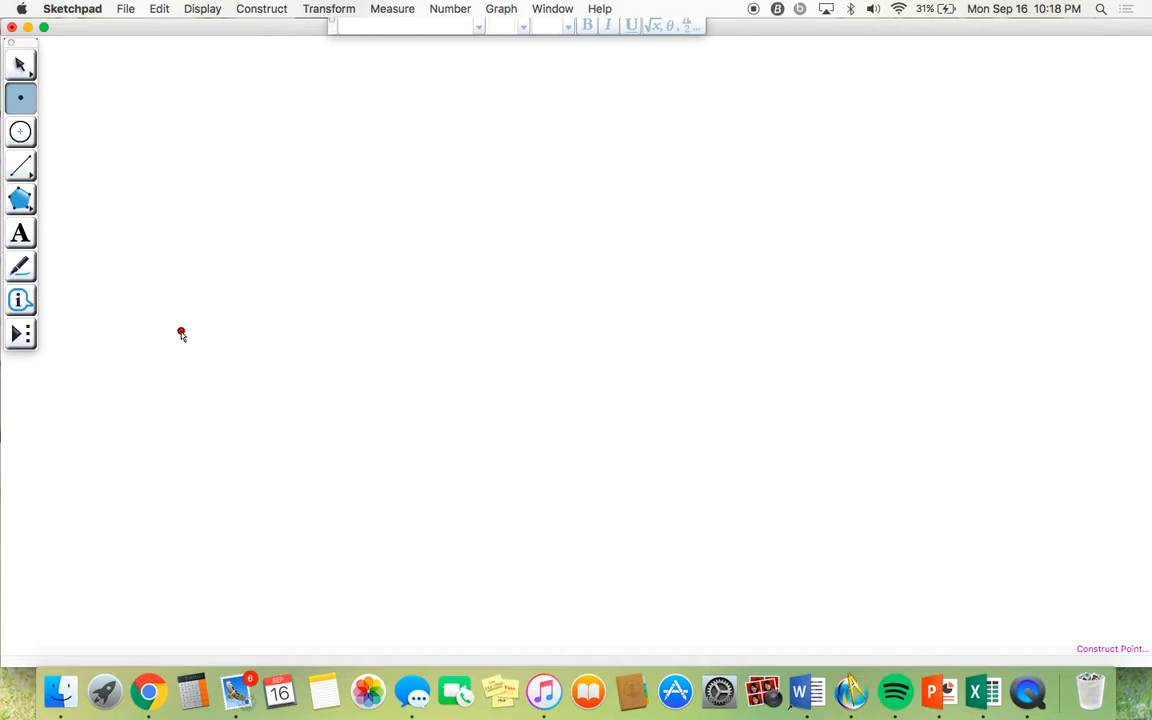
click(149, 186)
click(182, 146)
click(241, 237)
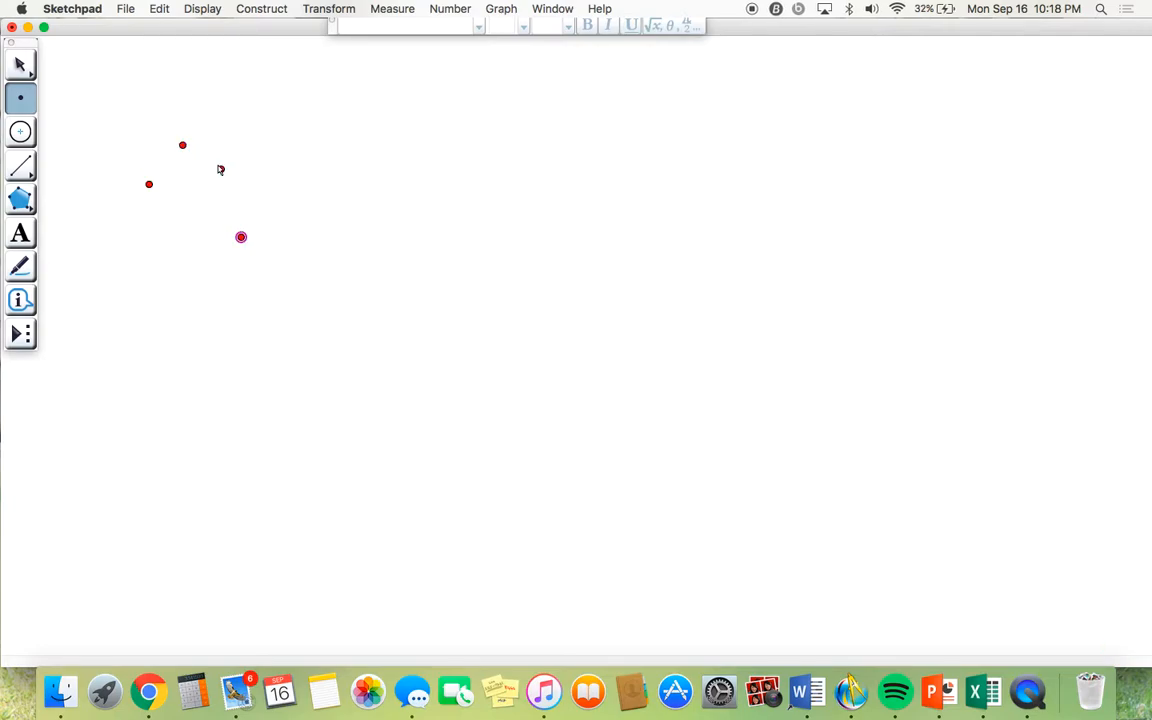
- Delete the uppermost and the lowest of the three points, keeping only the leftmost one
click(22, 64)
click(190, 144)
click(184, 145)
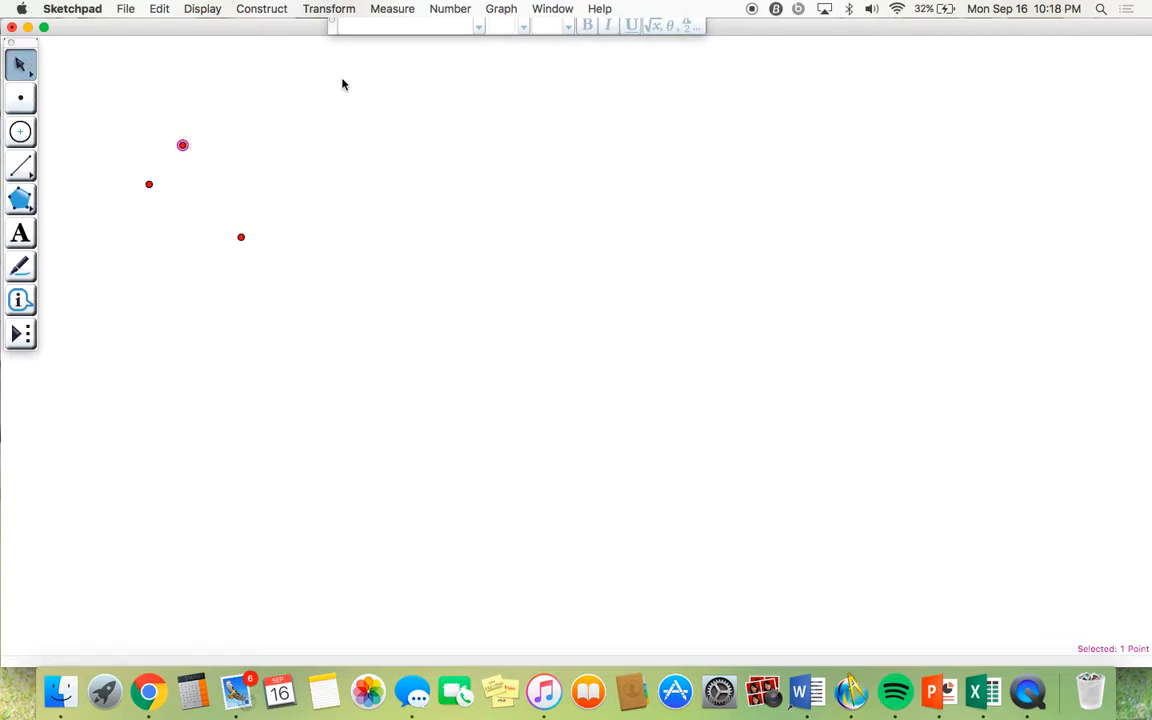
key(Delete)
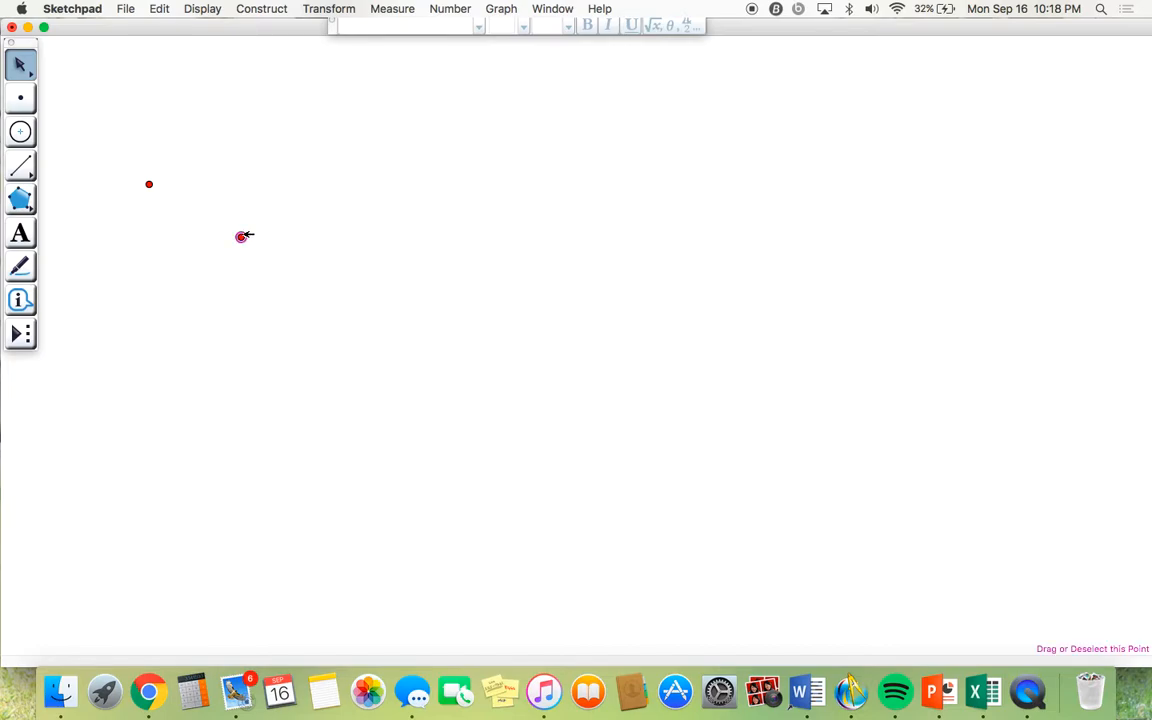
right_click(241, 237)
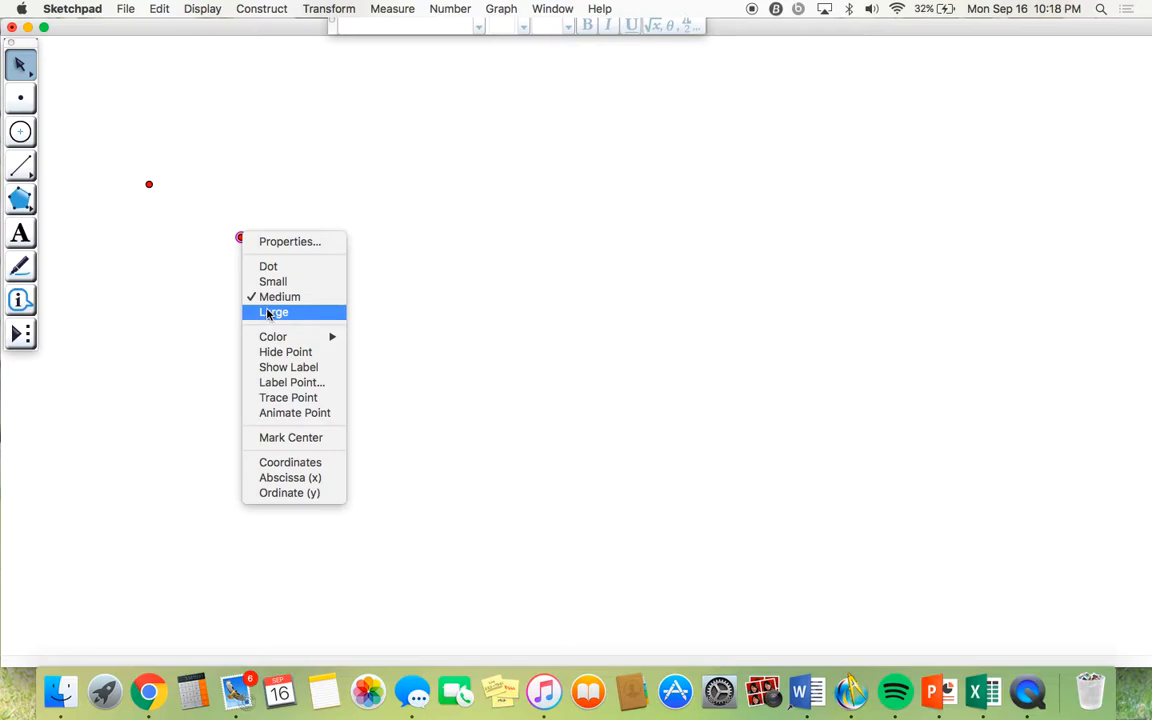
click(236, 238)
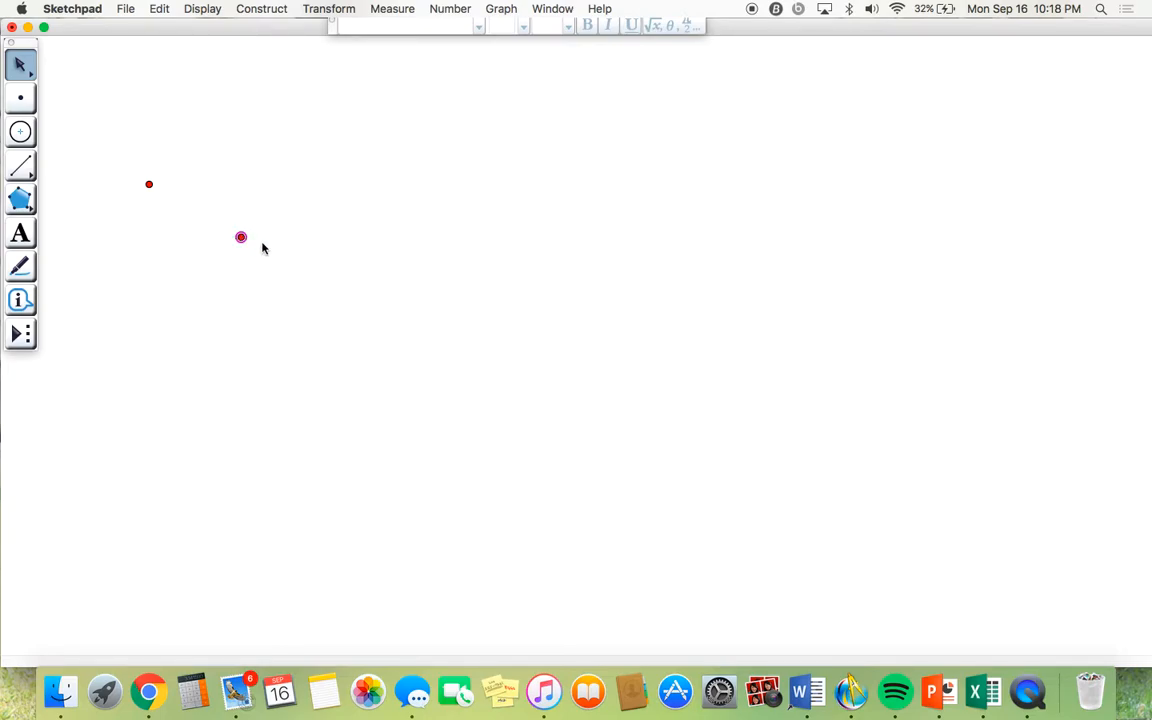
key(Delete)
- Draw a circle centred on the remaining point, with its radius point to the lower left of the centre
click(21, 132)
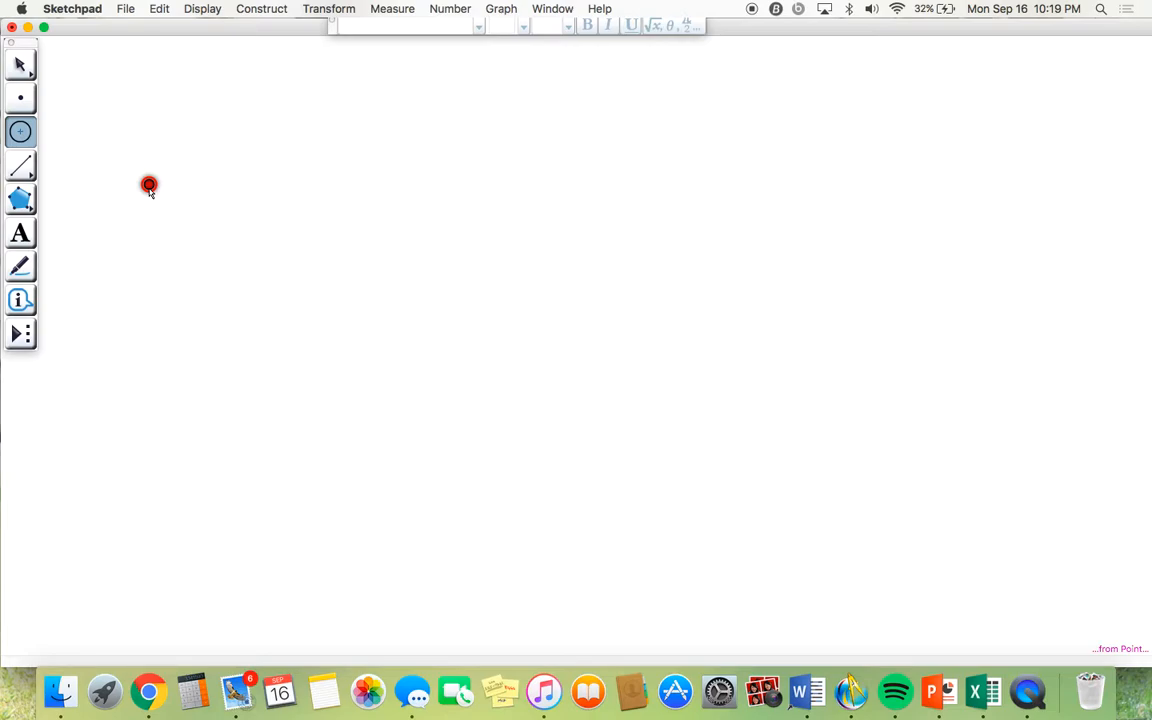
drag(149, 187, 102, 292)
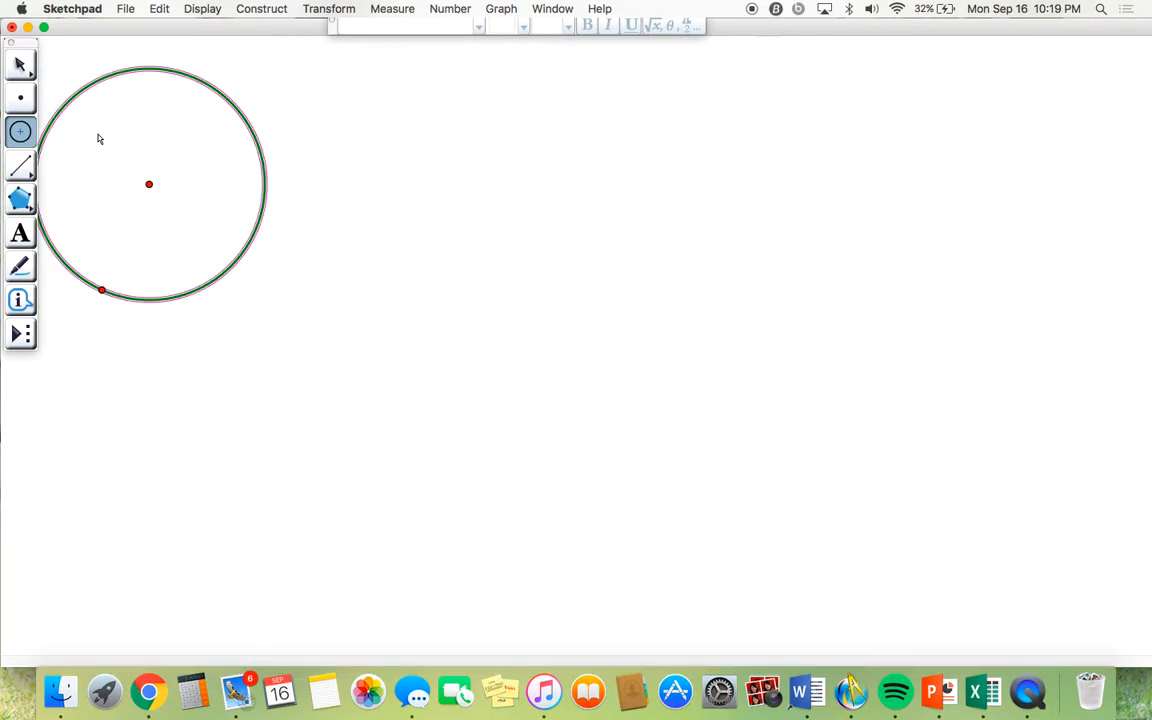
key(Escape)
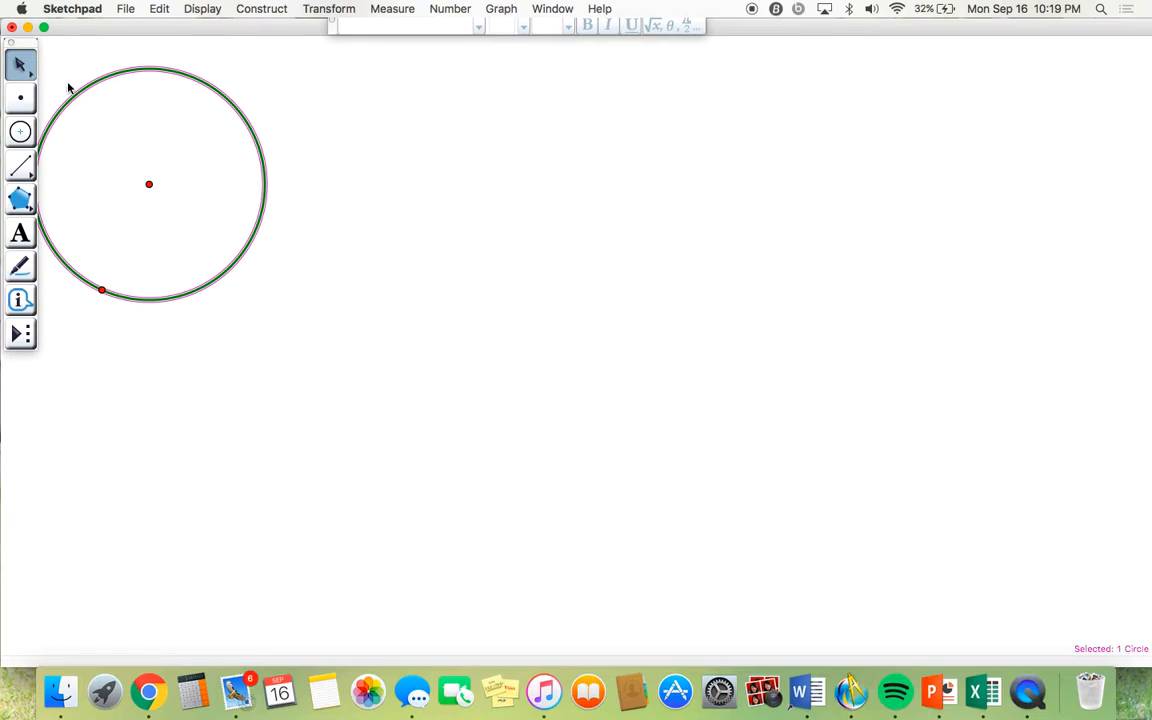
- Move the circle to the upper middle of the sketch and enlarge it slightly, bringing its radius point to the lower right
drag(95, 85, 497, 159)
click(560, 235)
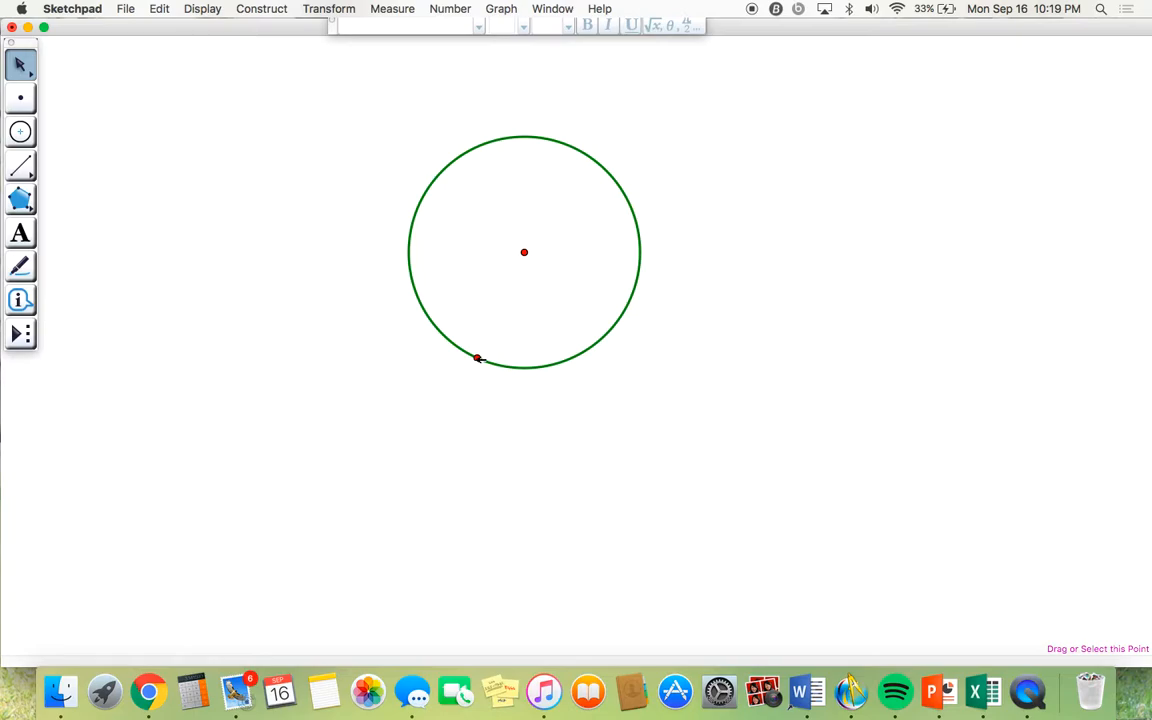
drag(478, 358, 637, 316)
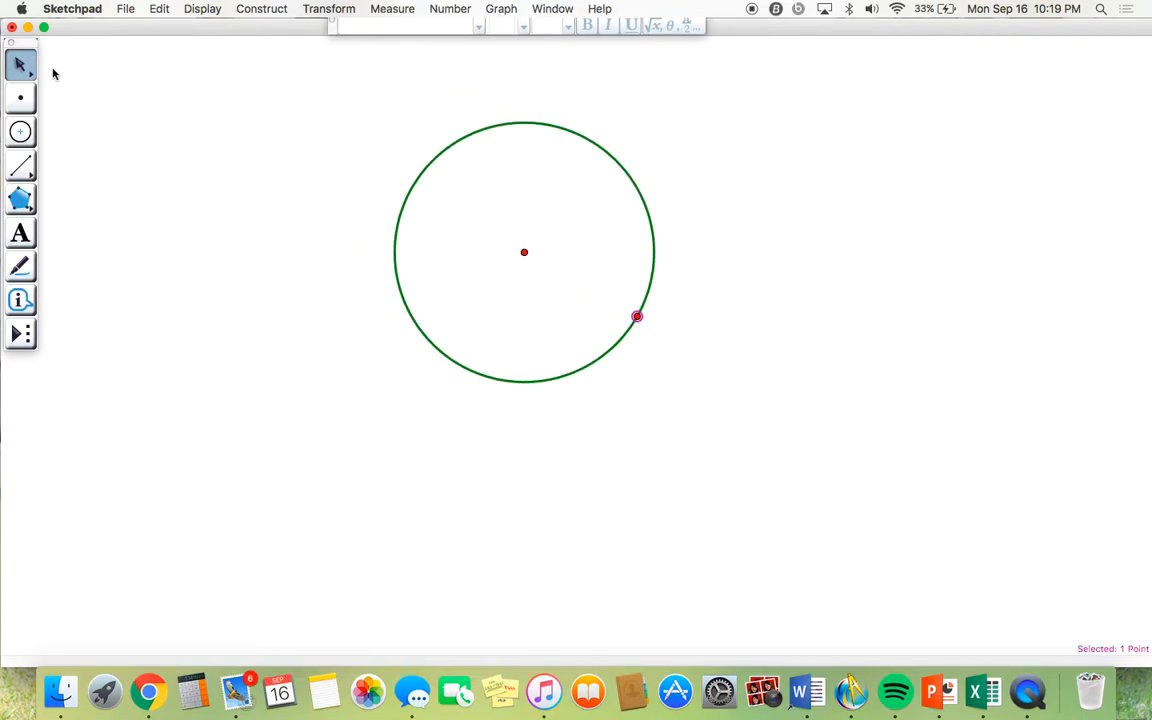
- Draw a nearly horizontal segment in the empty area to the left of the circle
click(20, 170)
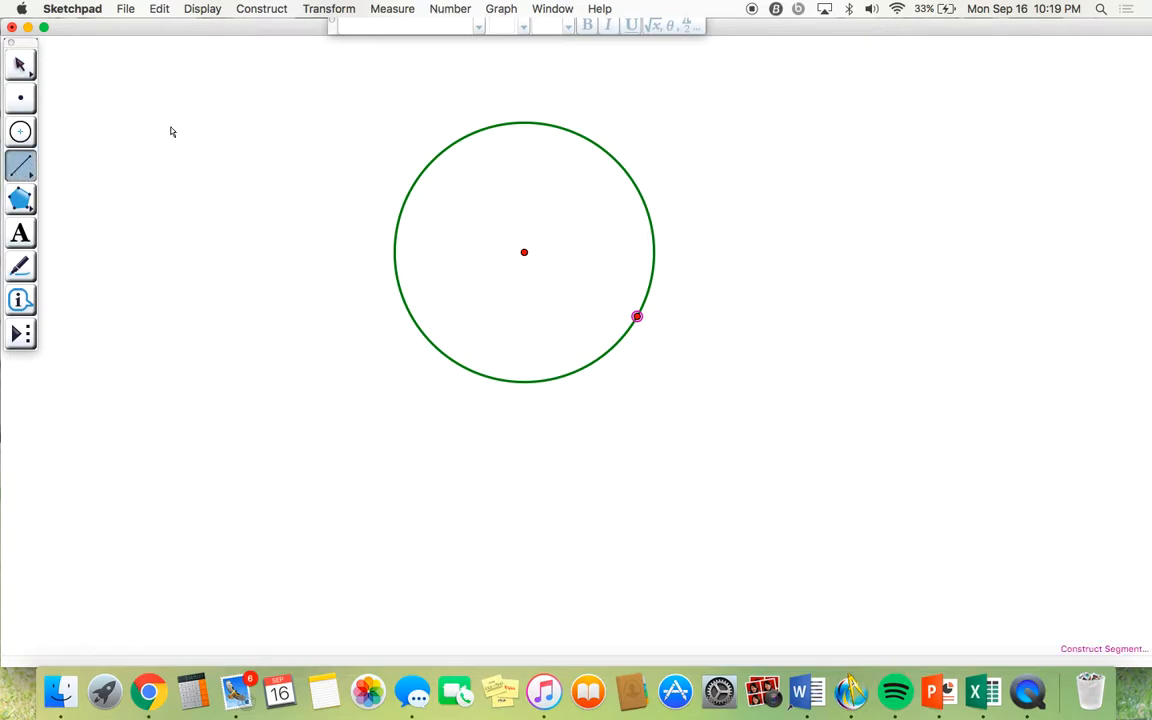
click(26, 171)
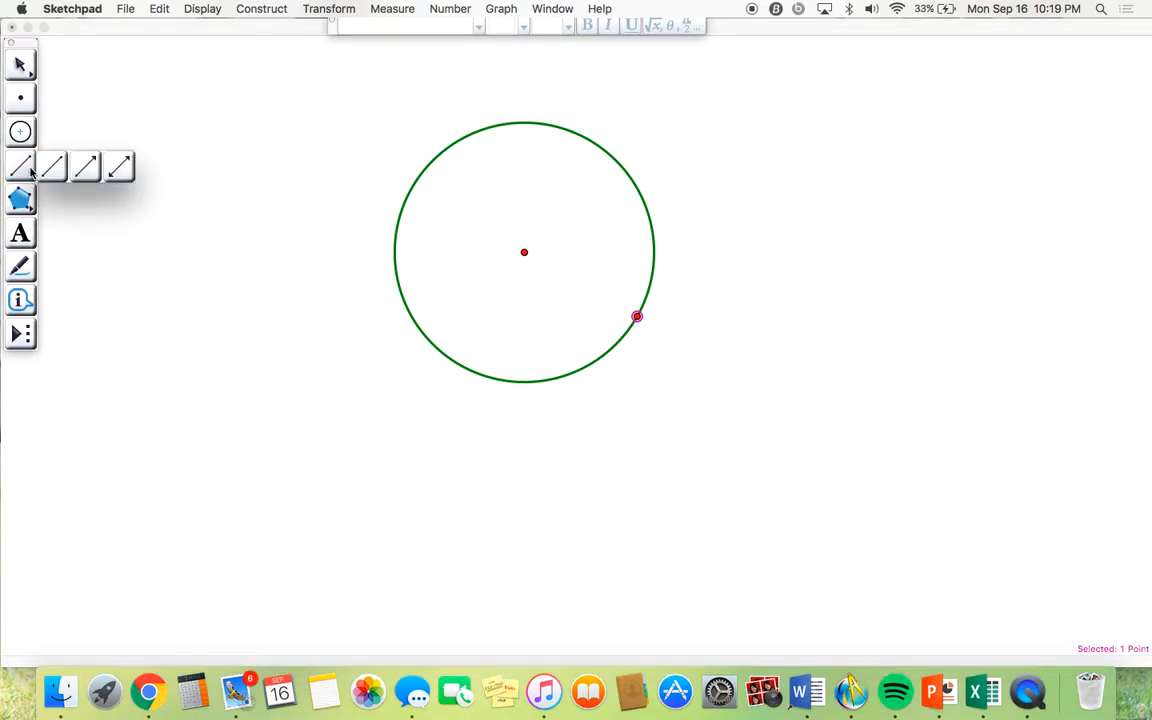
click(48, 168)
mouse_move(48, 168)
mouse_down()
mouse_move(229, 185)
mouse_move(174, 169)
mouse_up()
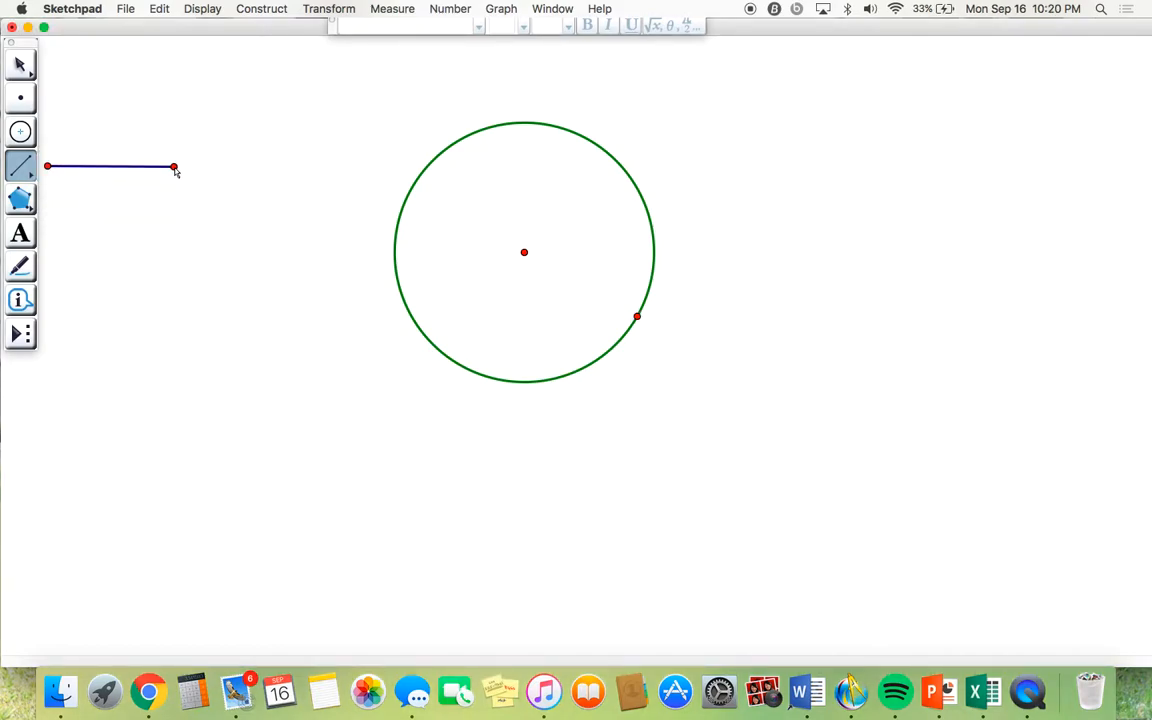
drag(174, 170, 285, 167)
- Move the segment slightly toward the circle and shift its right endpoint up to shorten and tilt it
click(21, 66)
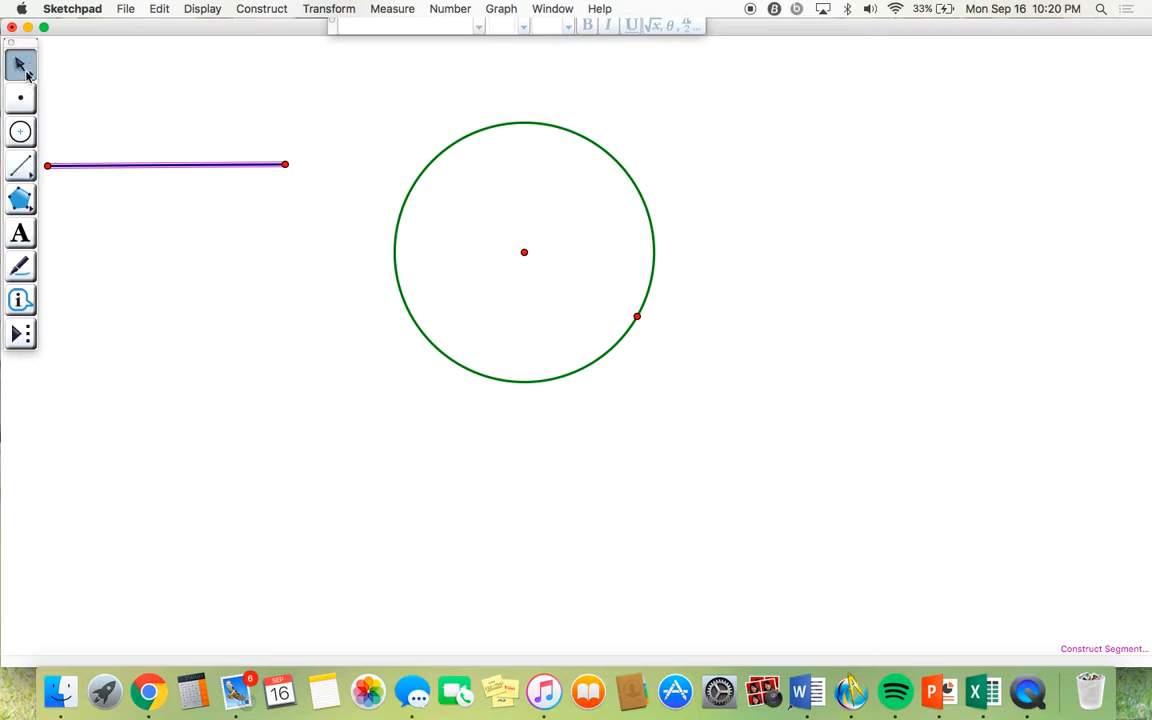
drag(133, 165, 177, 157)
click(328, 156)
drag(328, 156, 298, 140)
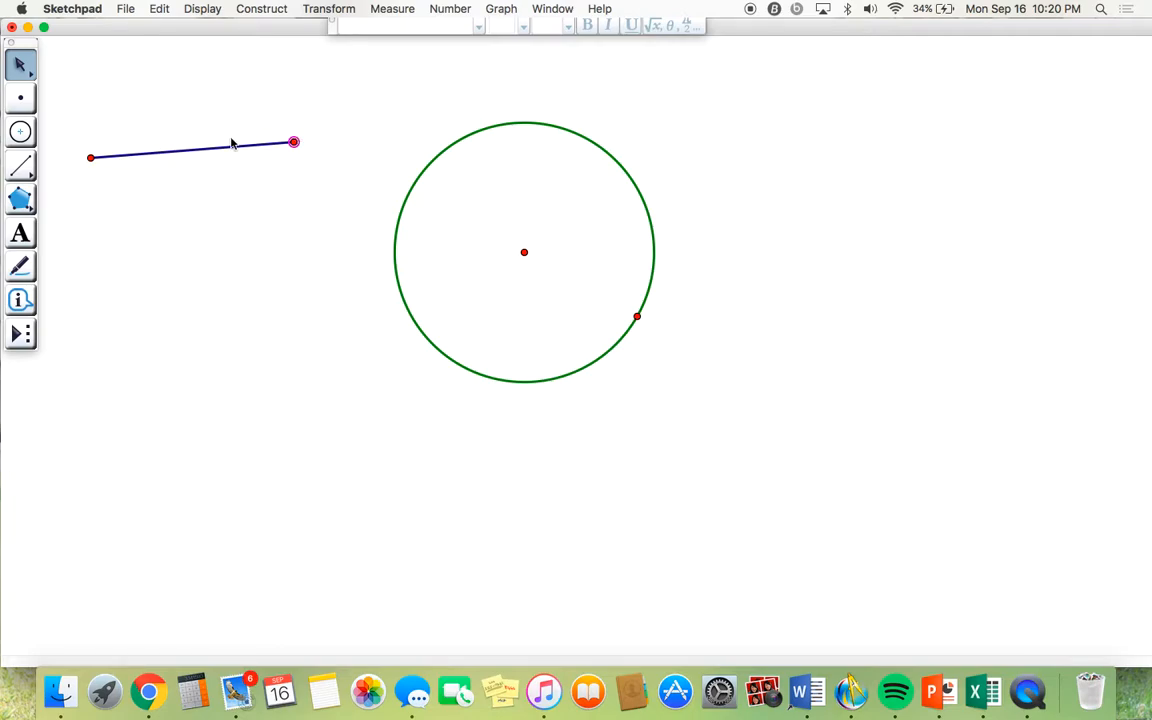
- Delete the segment together with both of its endpoints
click(90, 157)
click(143, 155)
key(Delete)
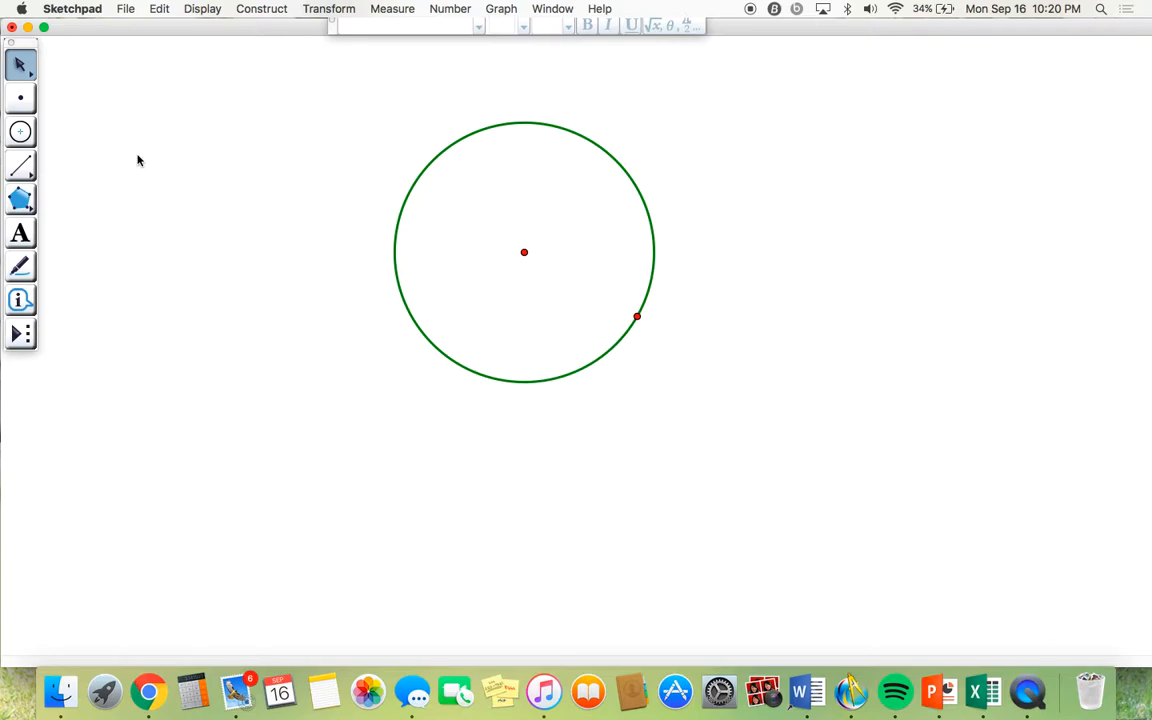
- Draw a ray from a new point below and left of the circle through the circle's radius point
drag(18, 166, 78, 168)
click(256, 504)
click(572, 399)
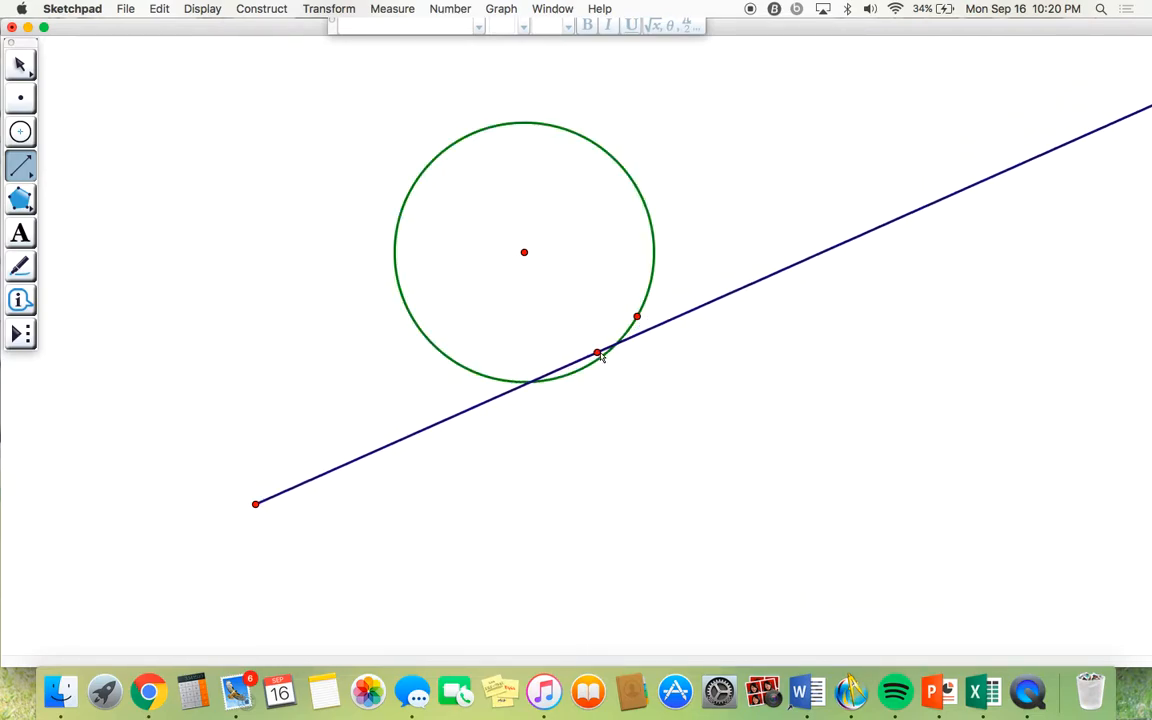
click(637, 318)
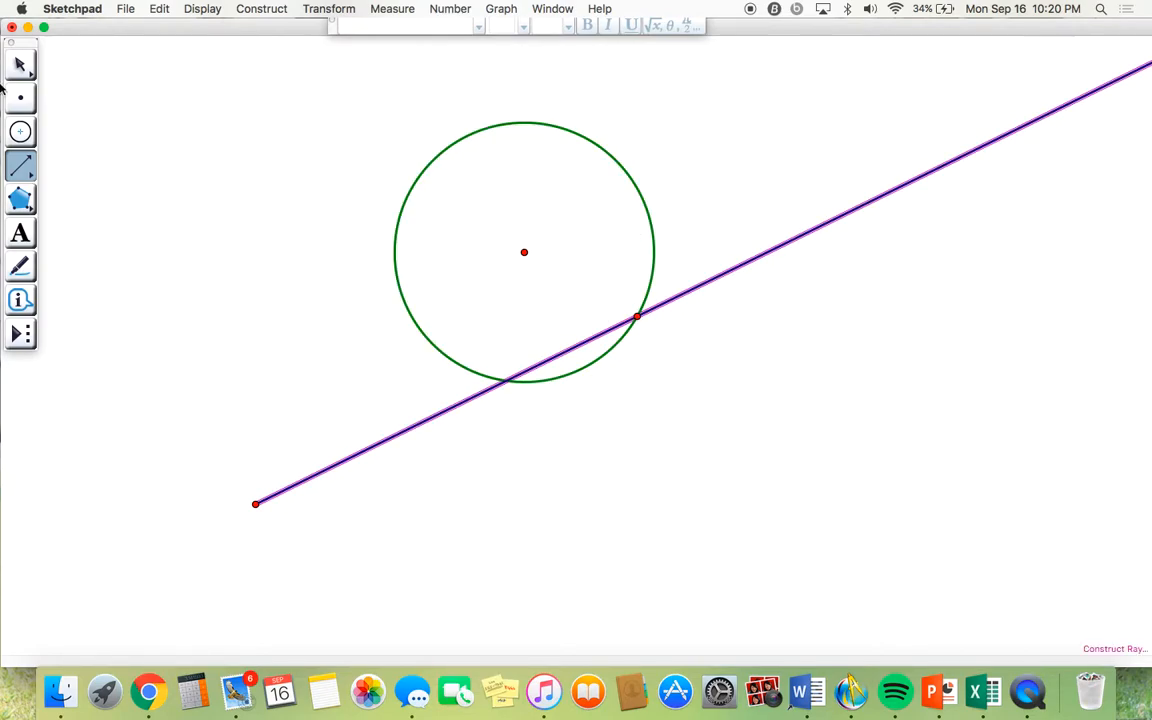
- Move the ray's starting point closer to the circle's lower left so that the ray runs less steeply
click(22, 62)
click(694, 377)
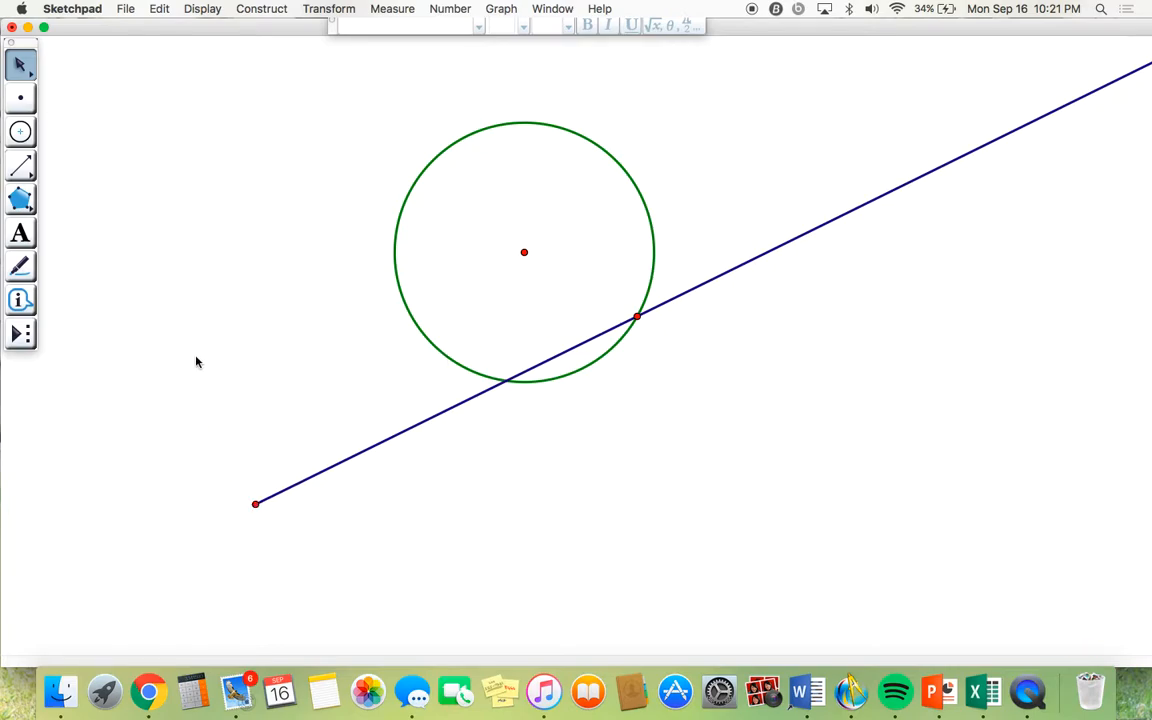
drag(257, 503, 353, 383)
click(269, 218)
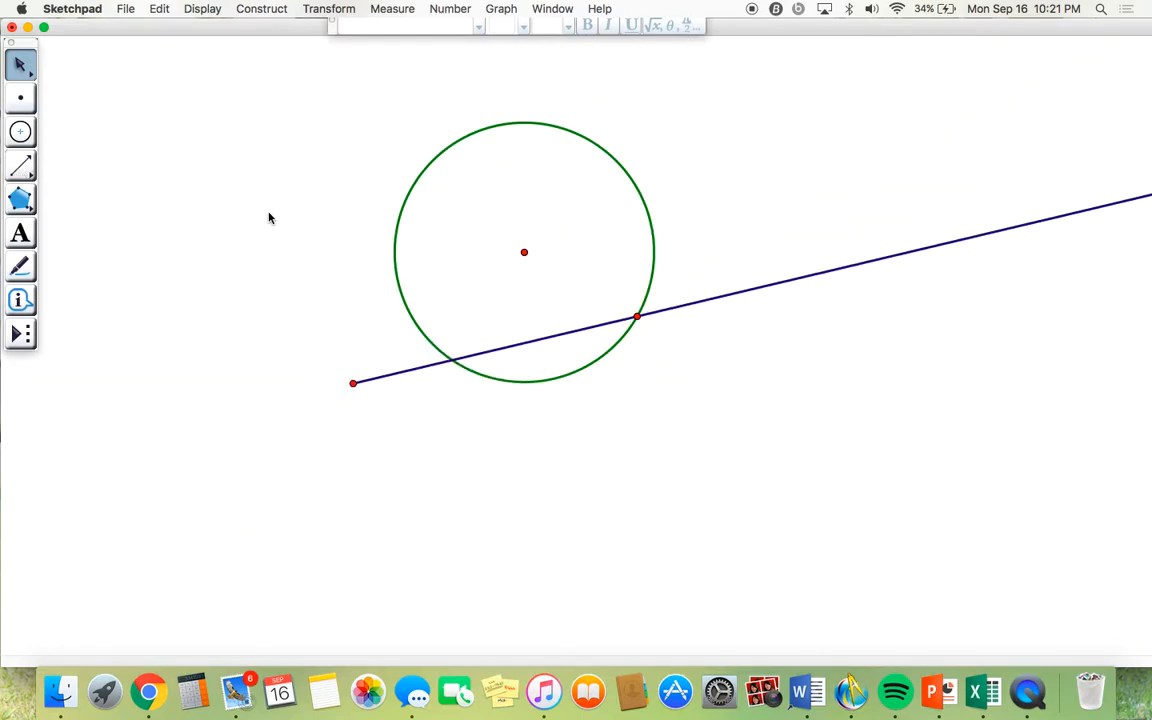
- Draw a line rising gently to the right, through a point left of the circle and another just above it
drag(22, 166, 106, 172)
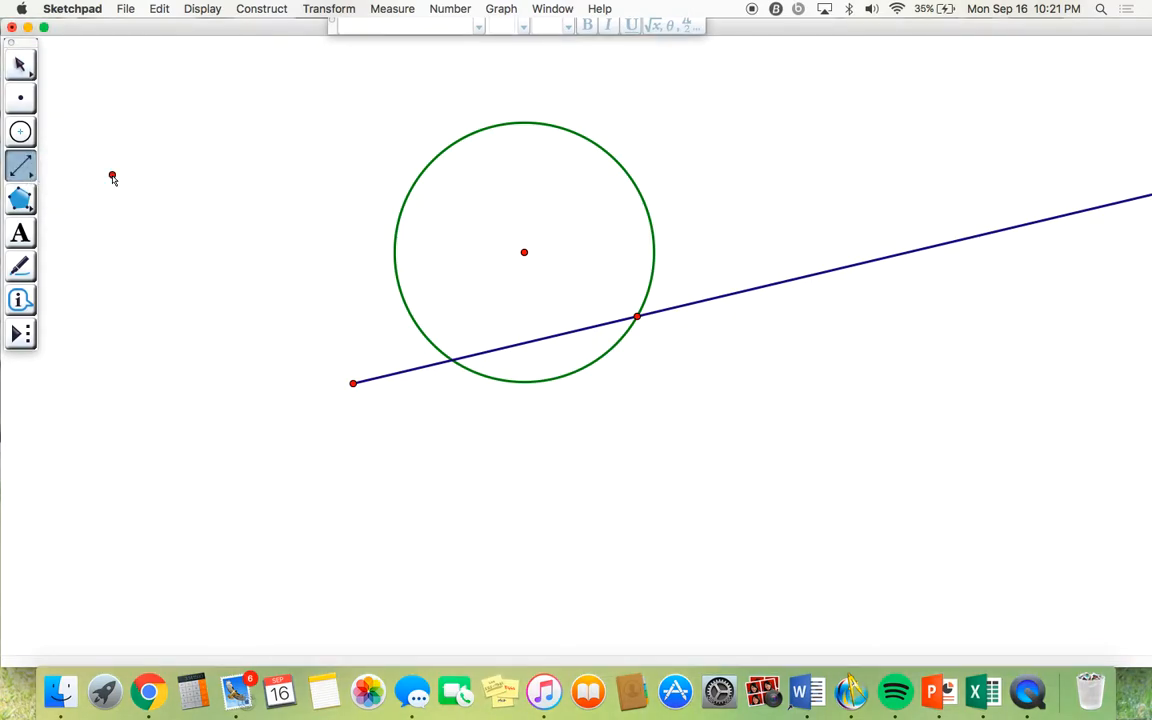
mouse_move(23, 168)
mouse_down()
mouse_move(119, 167)
mouse_move(180, 330)
mouse_move(267, 329)
mouse_move(257, 334)
mouse_move(219, 303)
mouse_move(185, 329)
mouse_move(80, 321)
mouse_move(60, 290)
mouse_move(462, 297)
mouse_move(543, 192)
mouse_move(541, 106)
mouse_up()
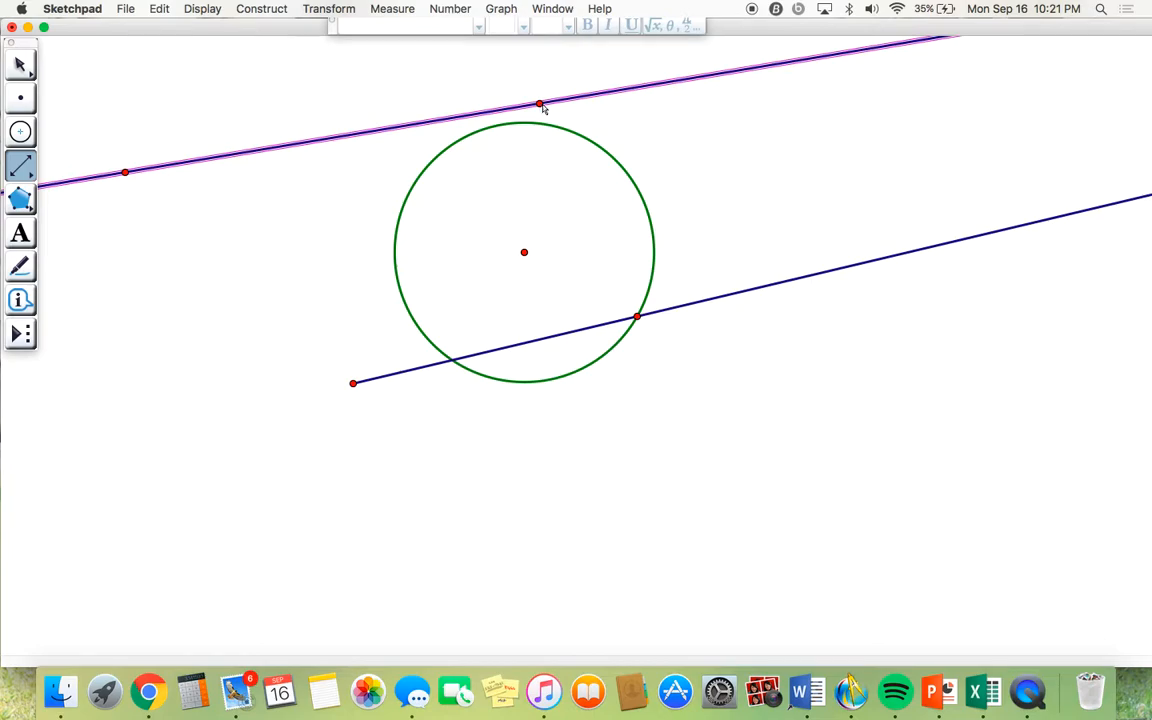
click(27, 65)
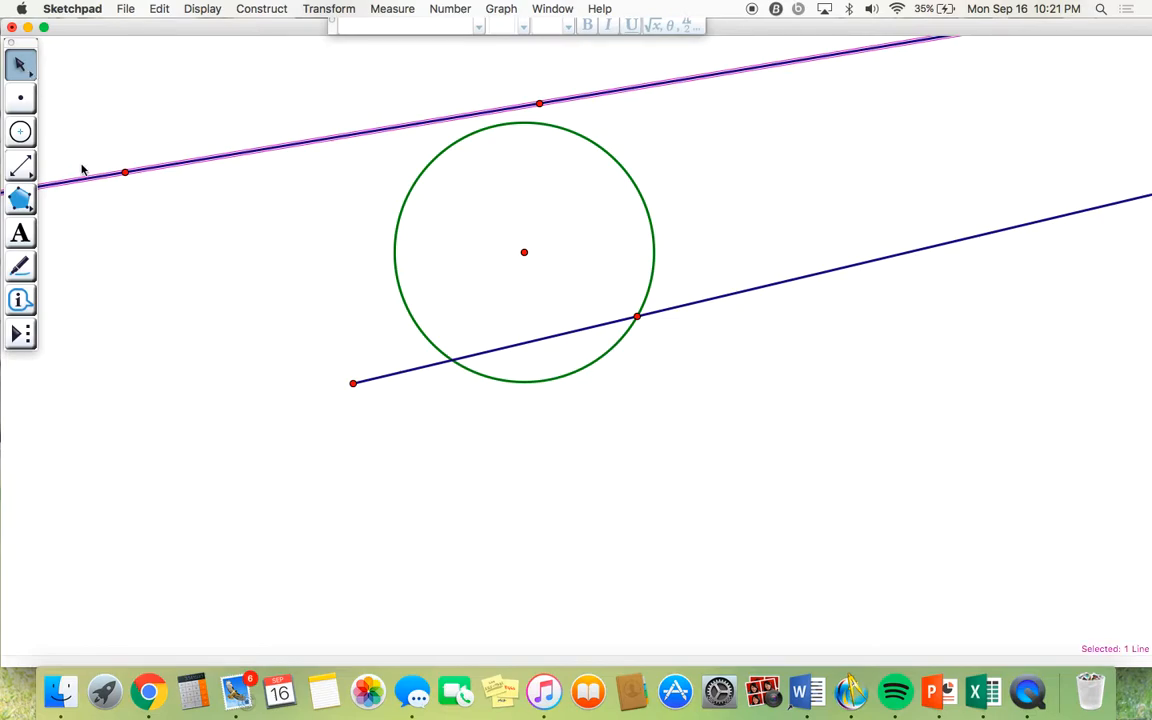
click(134, 208)
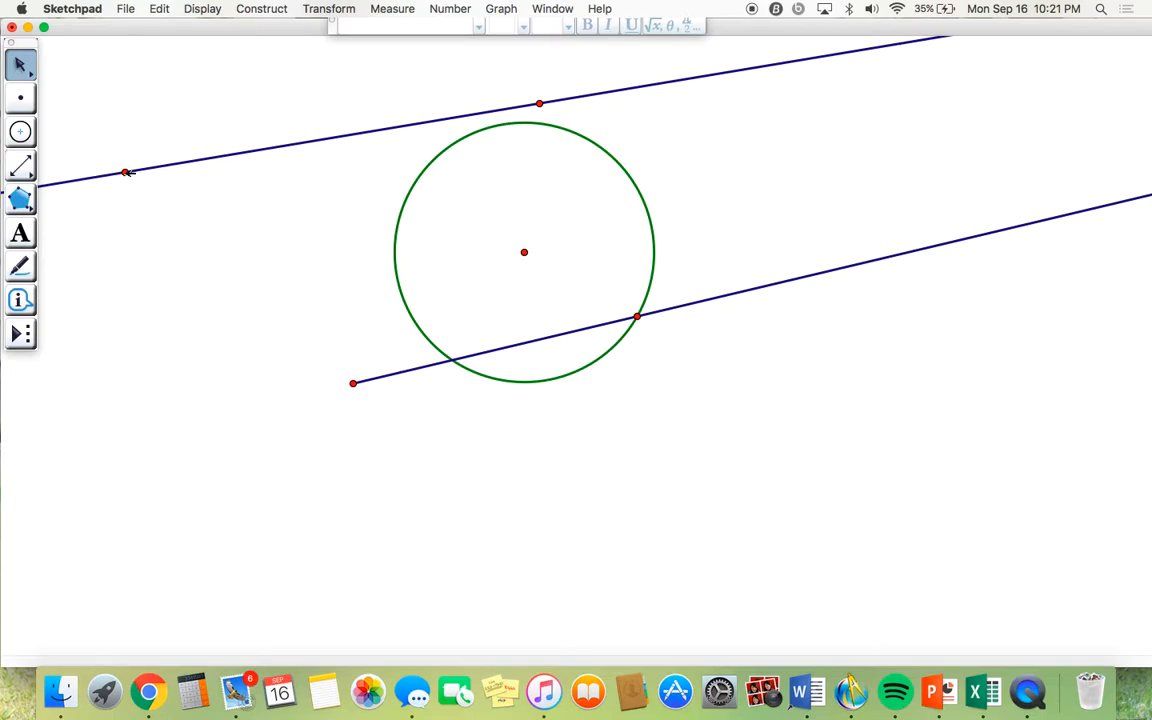
- Set the point style of the upper line's left defining point to Large
click(546, 101)
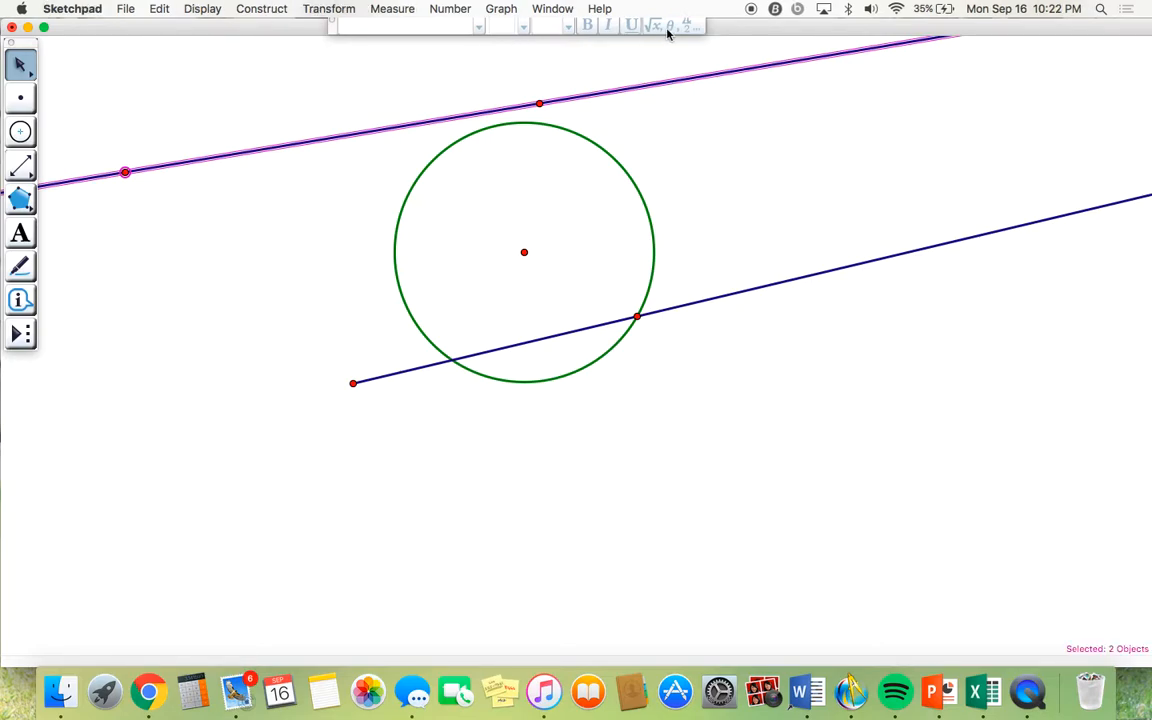
click(200, 46)
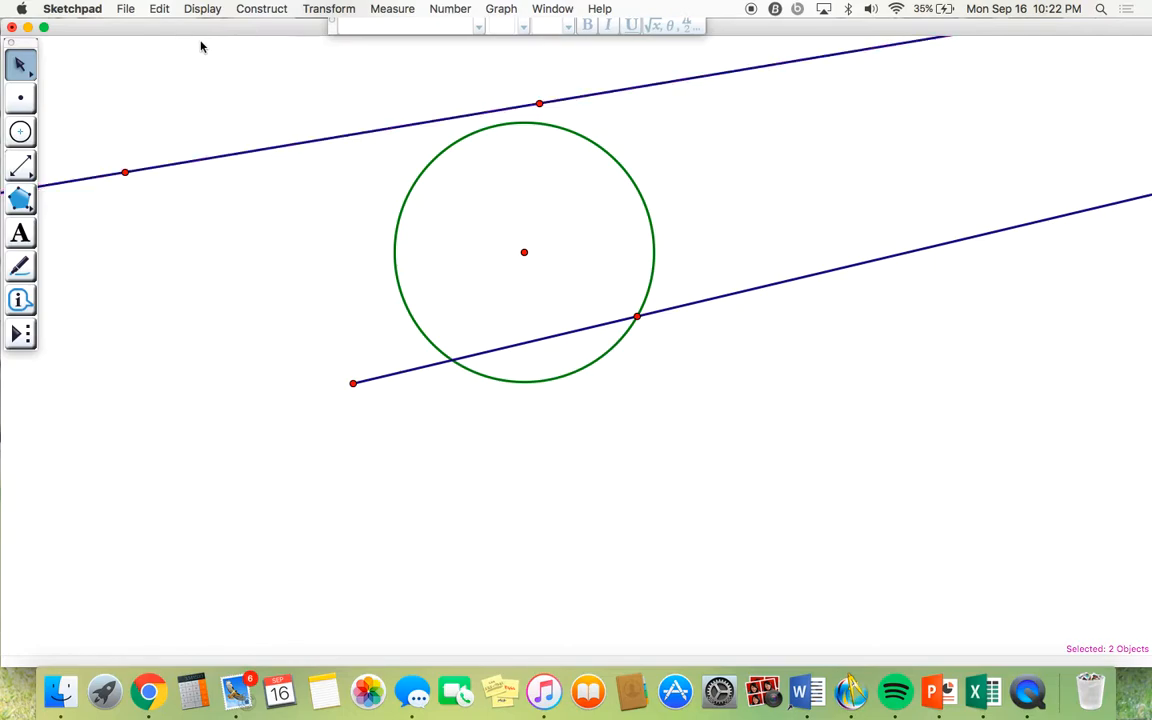
click(124, 172)
click(160, 9)
mouse_move(183, 11)
mouse_move(203, 30)
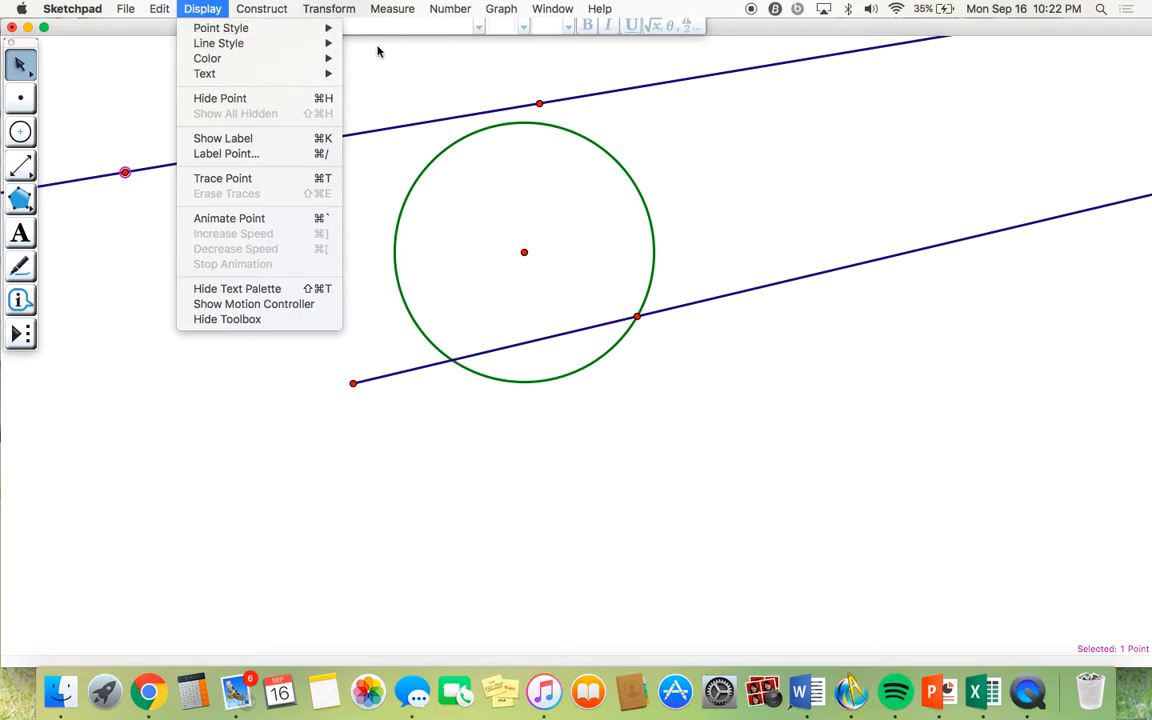
mouse_move(238, 70)
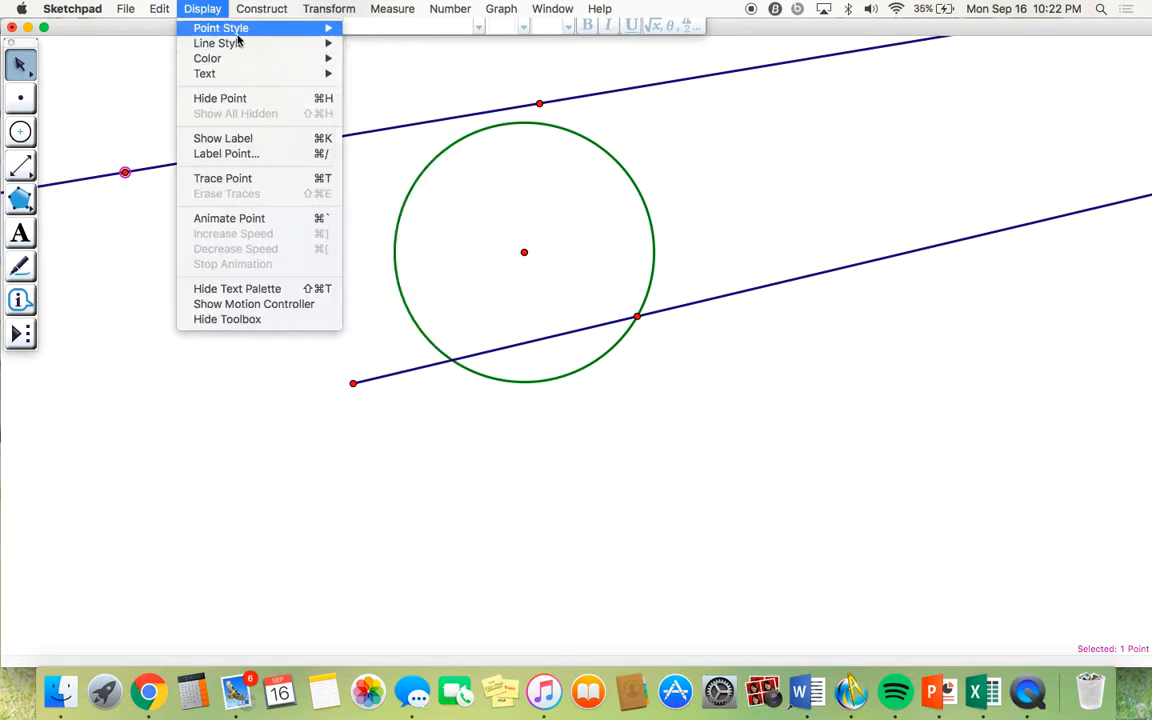
mouse_move(250, 32)
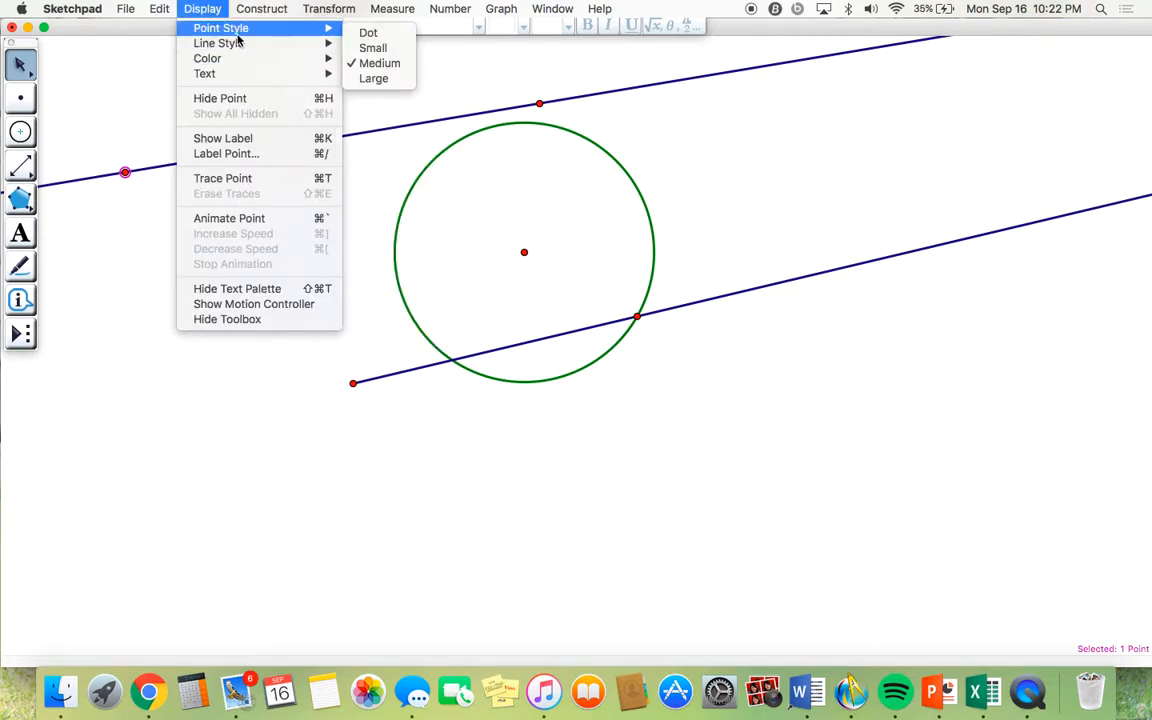
click(375, 79)
- Set the point style of the upper line's right defining point to Large
click(540, 104)
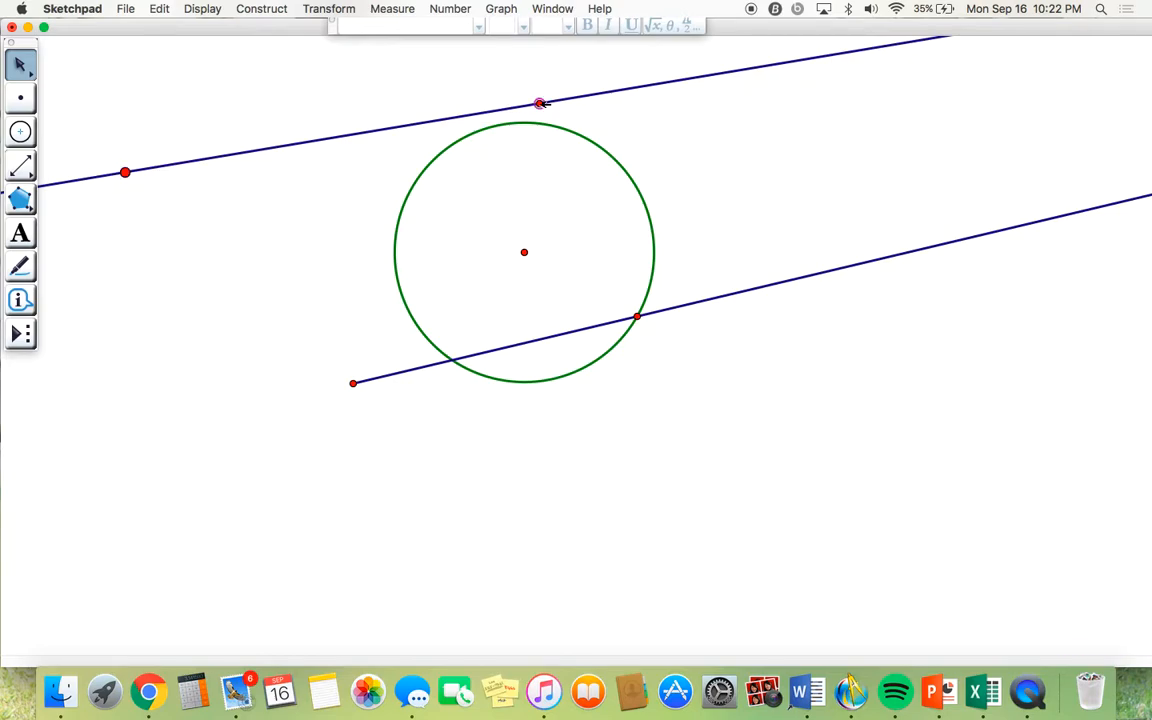
click(200, 9)
mouse_move(229, 32)
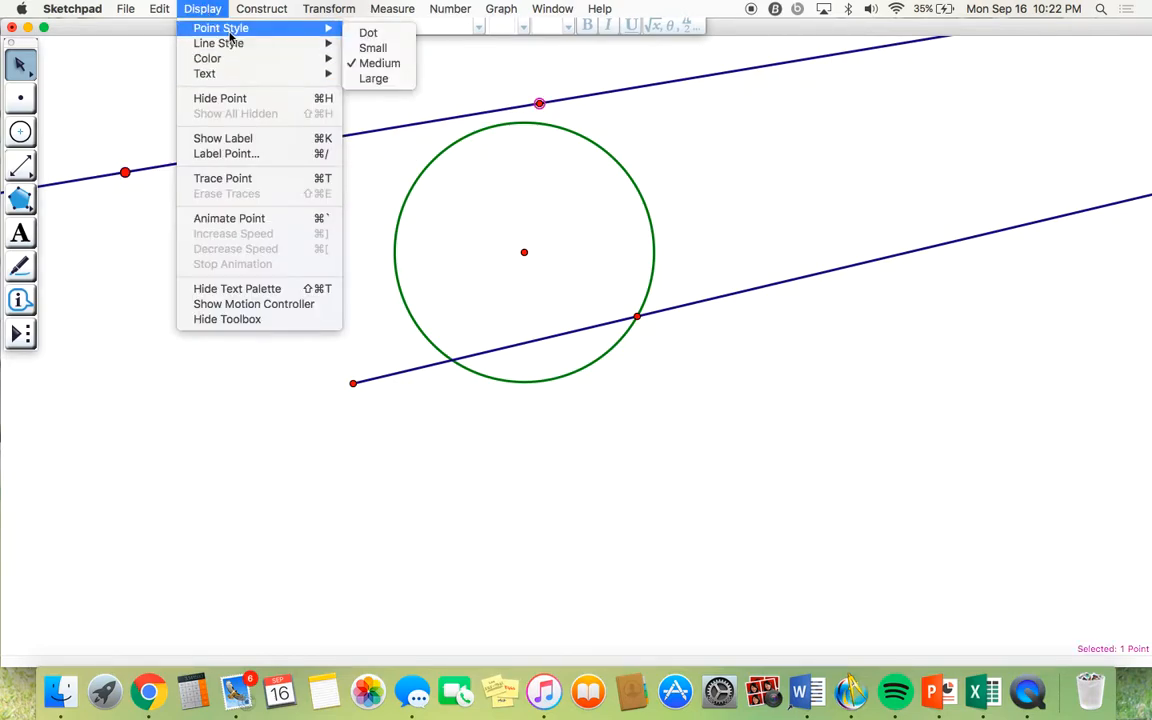
click(398, 79)
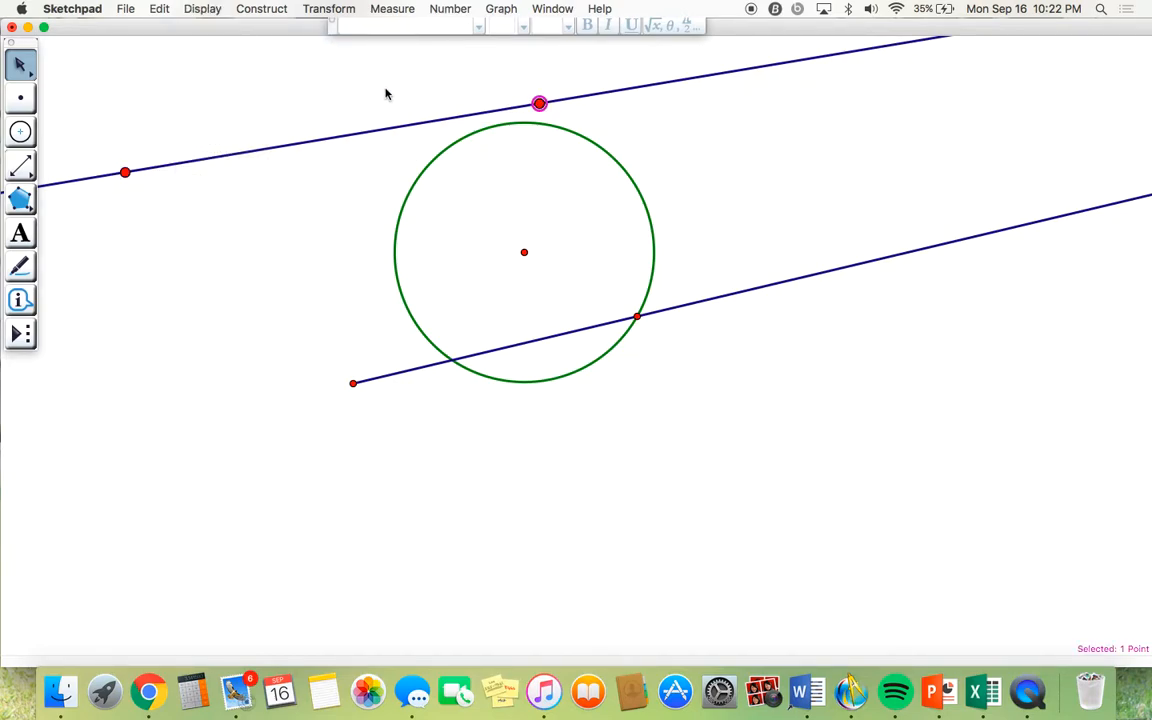
- Recolor the upper line cyan
click(350, 135)
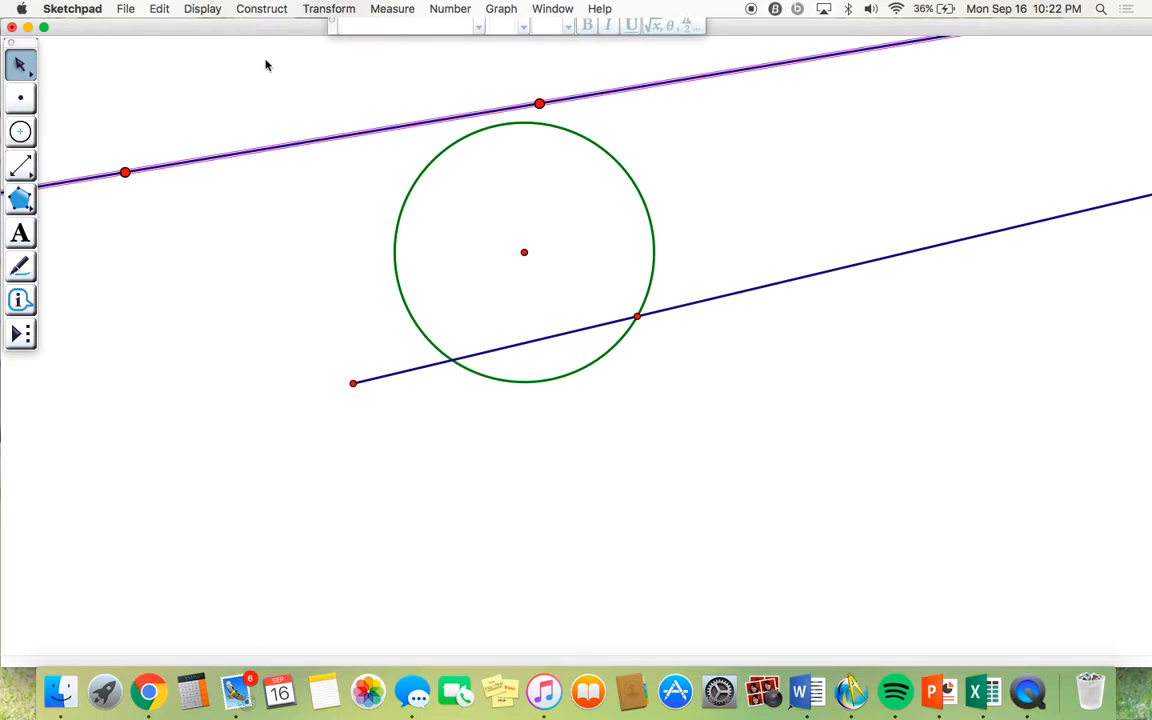
click(191, 10)
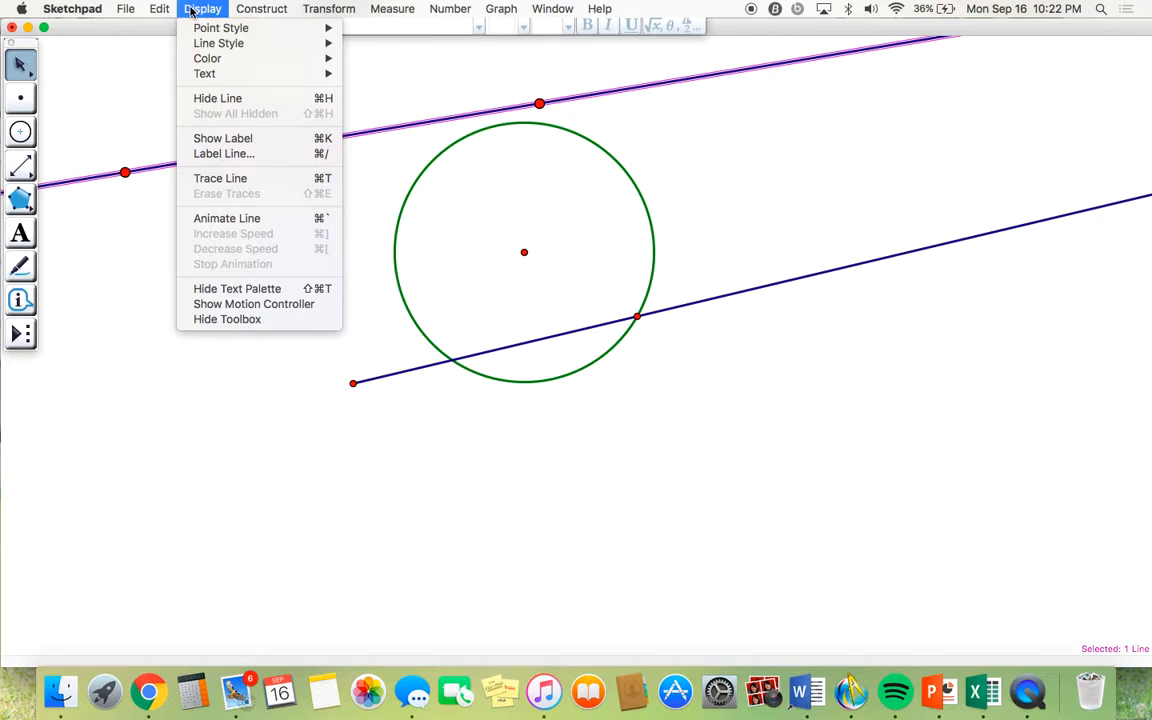
mouse_move(208, 58)
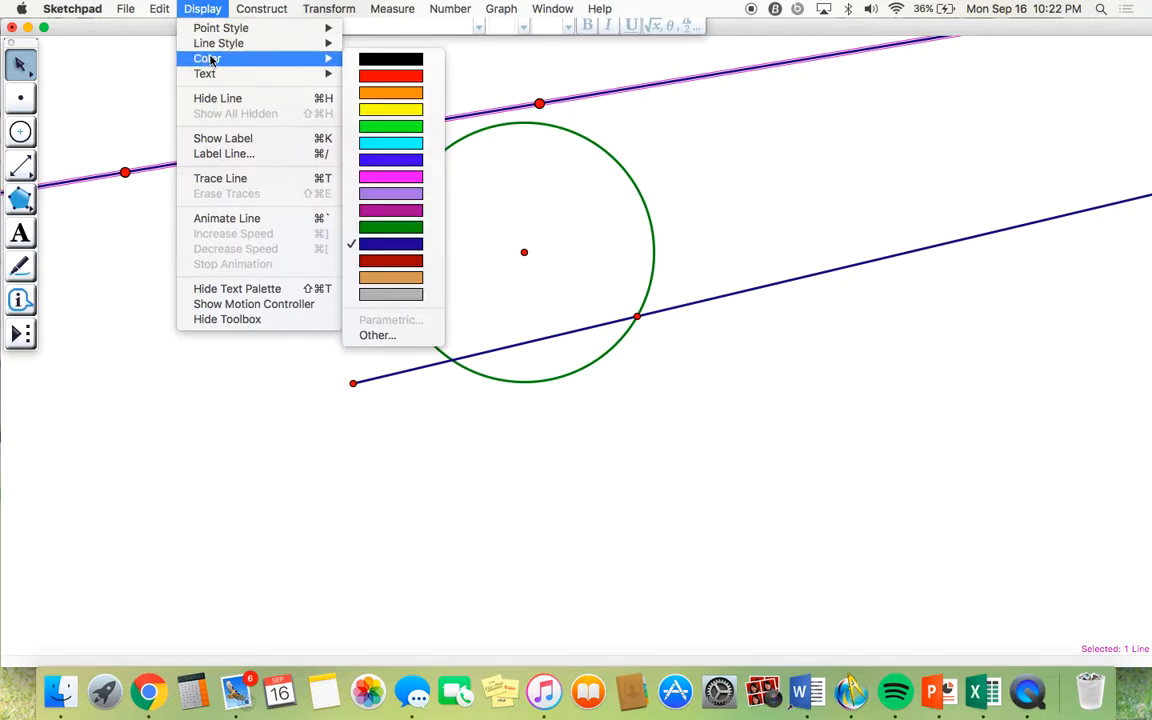
click(398, 144)
click(339, 167)
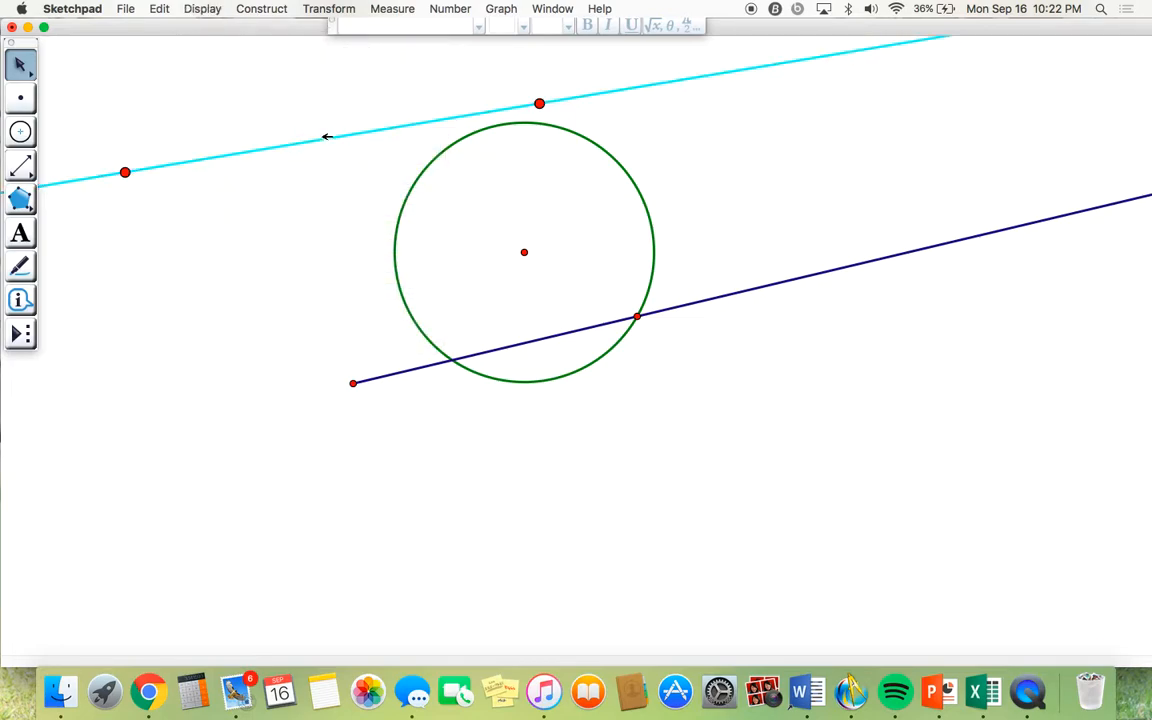
- Set the cyan line's style to Thick and Dotted
click(320, 140)
click(261, 8)
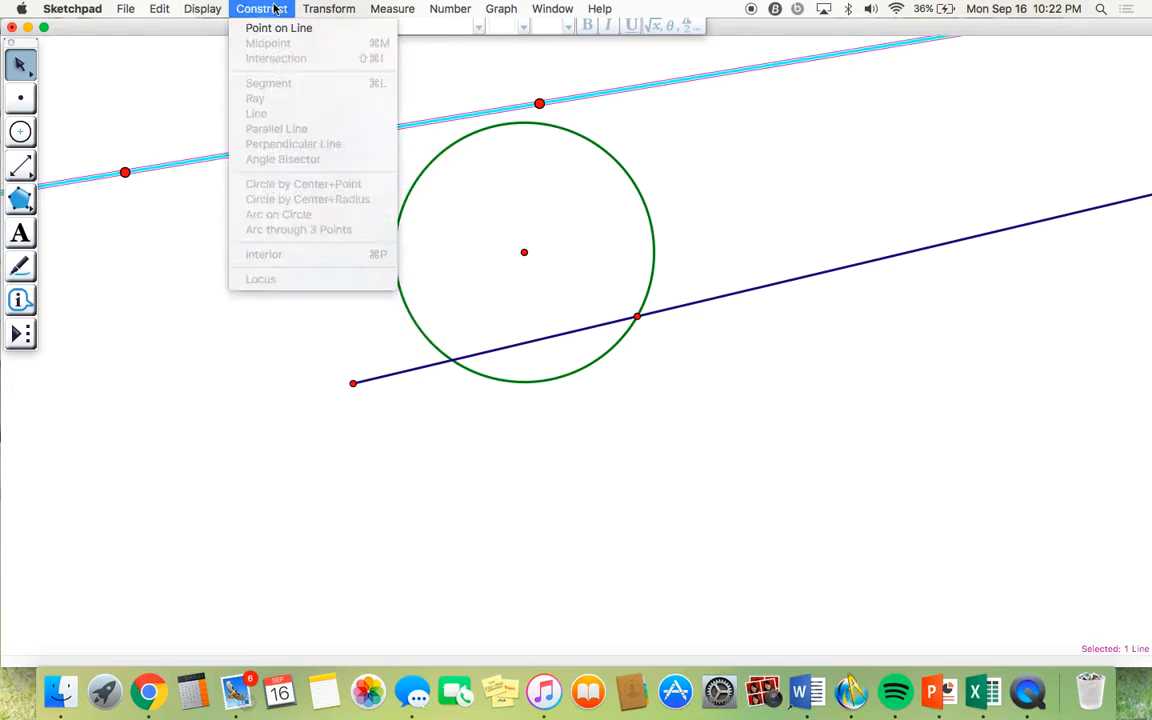
mouse_move(228, 9)
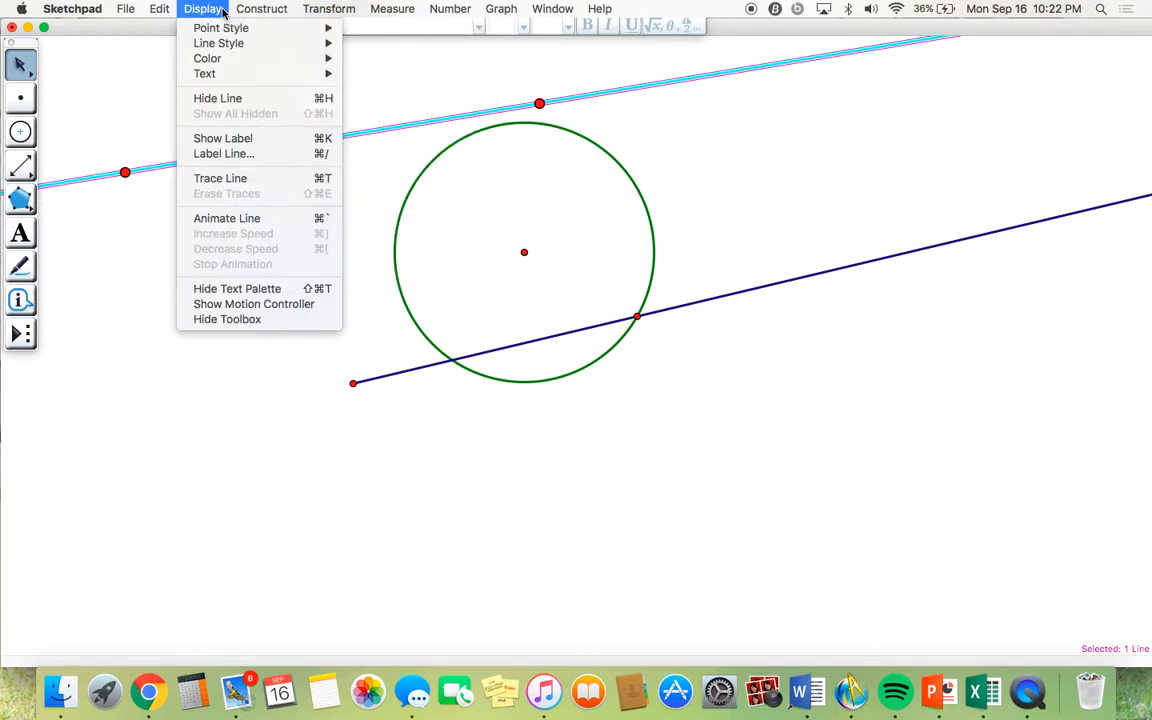
mouse_move(231, 36)
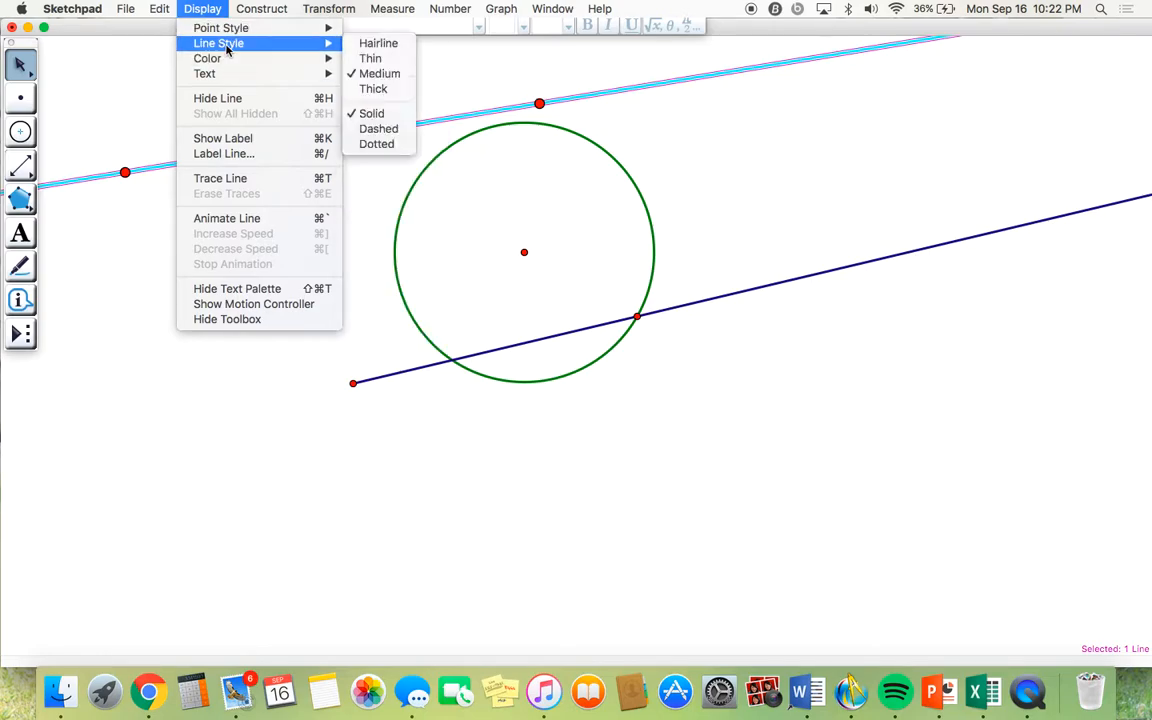
click(373, 88)
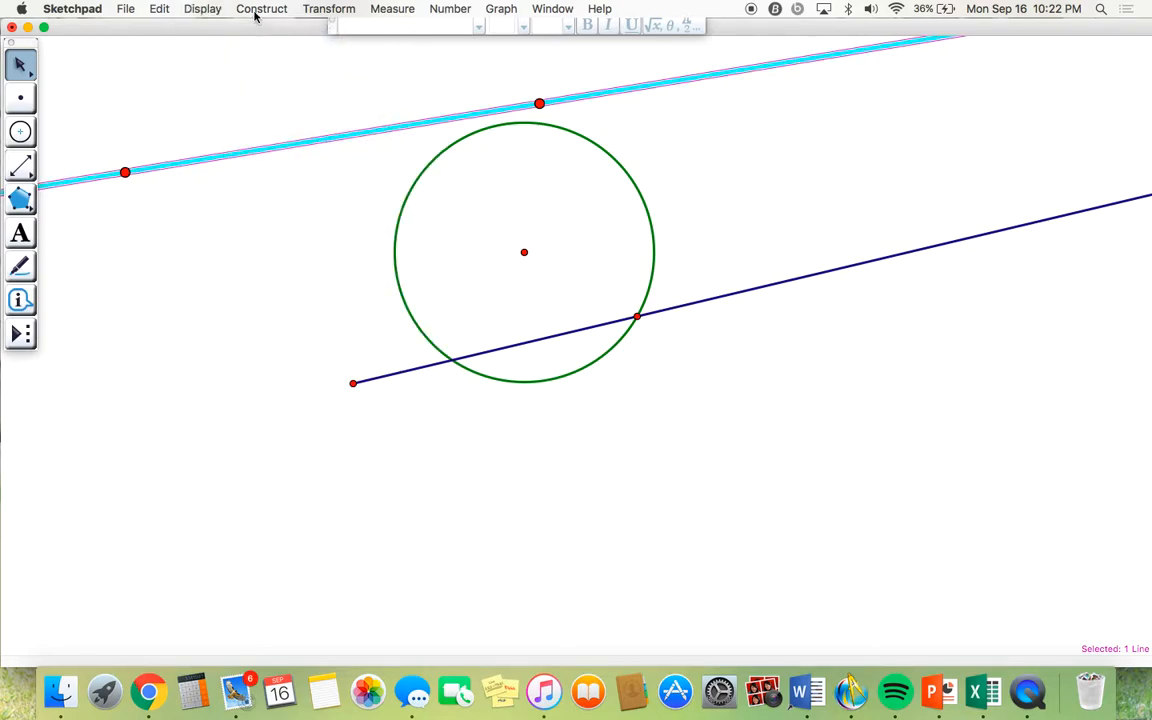
click(200, 9)
mouse_move(252, 46)
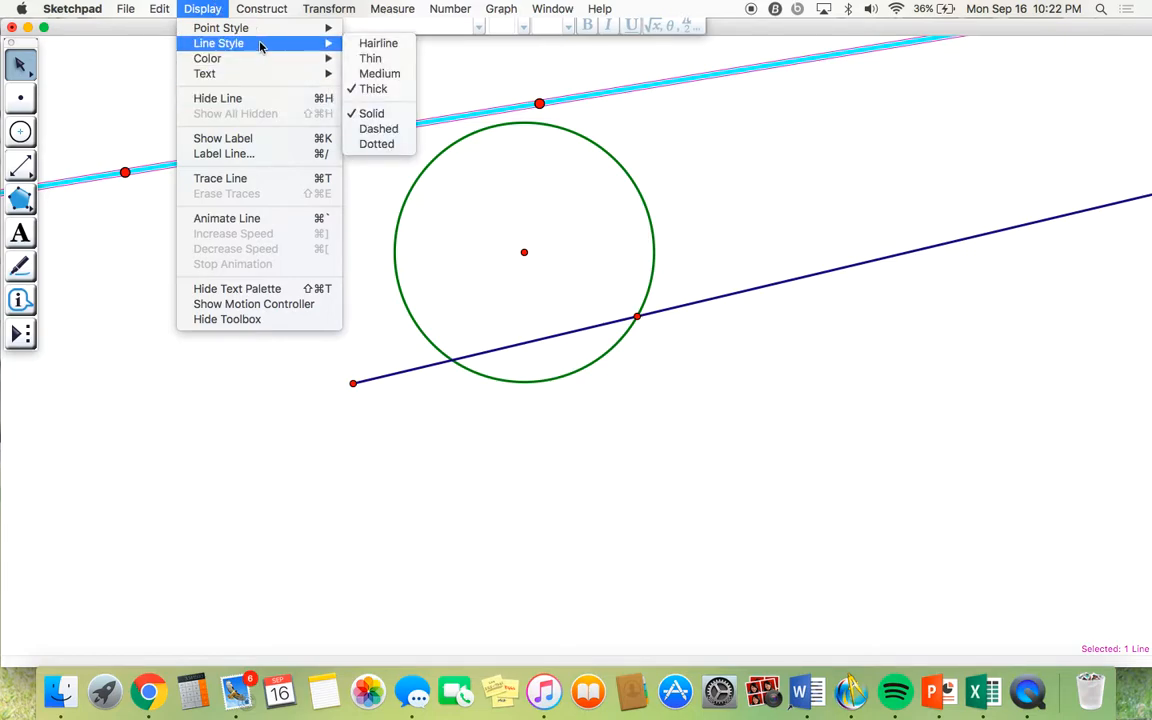
click(378, 144)
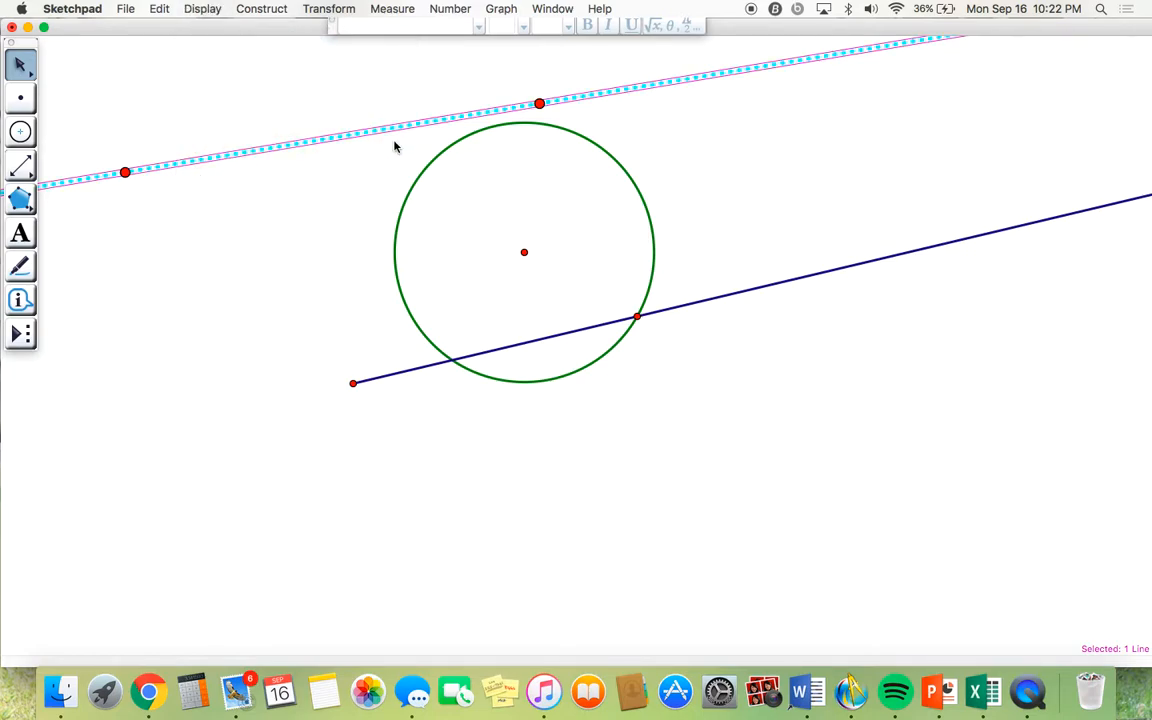
click(394, 147)
- Move the dotted line's right defining point up and left, to just above the circle and slightly left of its center
mouse_move(539, 103)
mouse_down()
mouse_move(509, 183)
mouse_move(535, 91)
mouse_up()
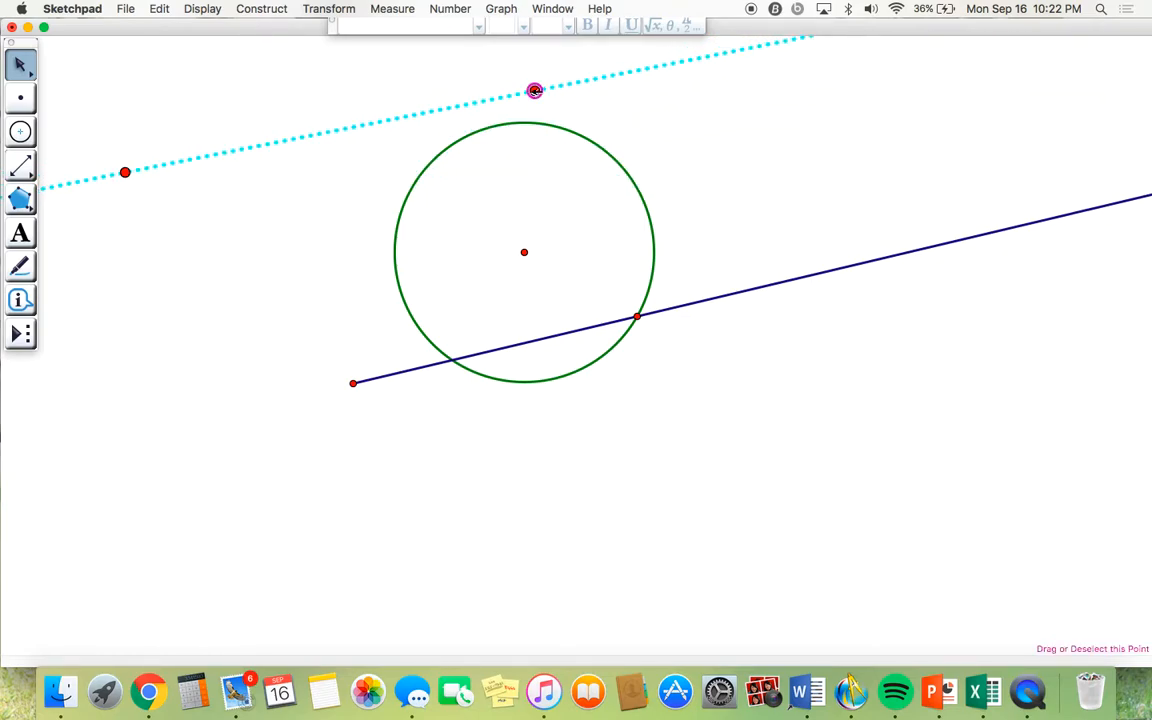
click(398, 163)
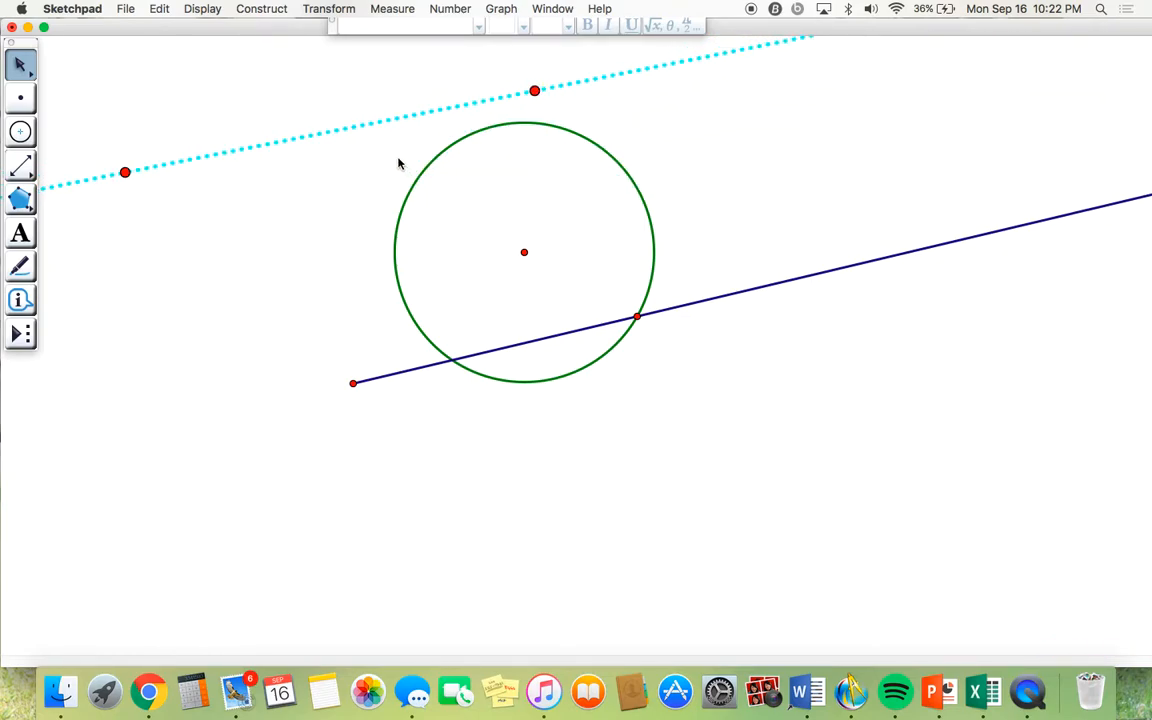
drag(535, 90, 490, 100)
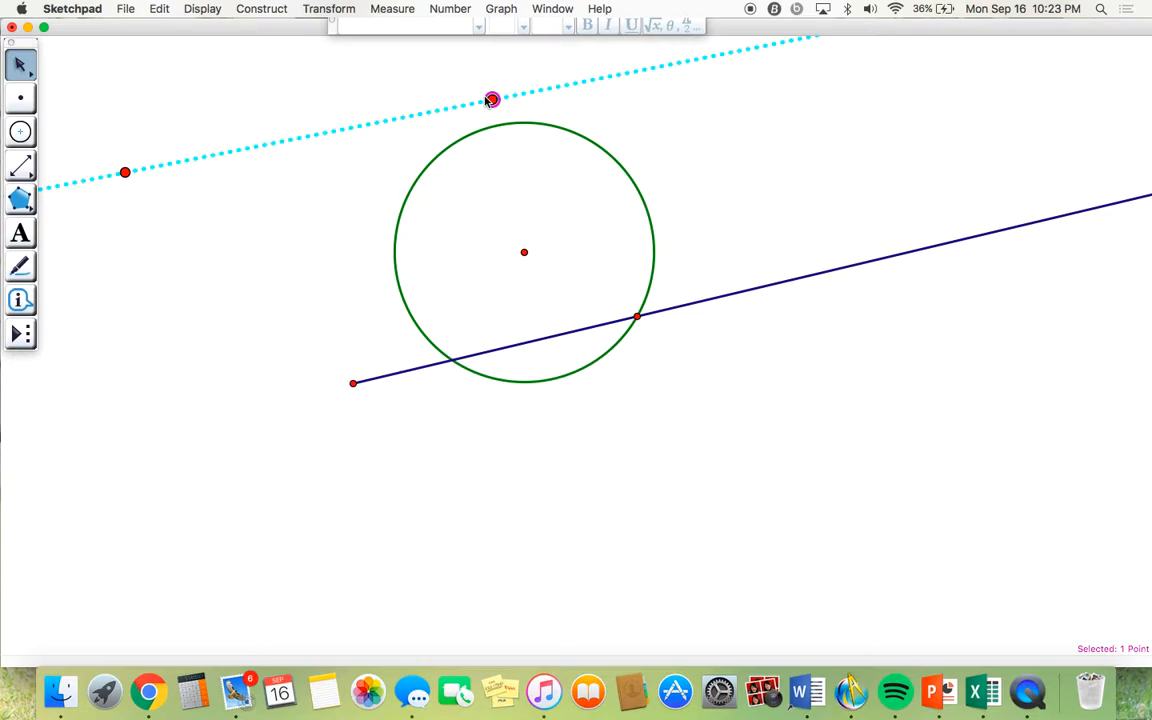
click(166, 97)
click(205, 9)
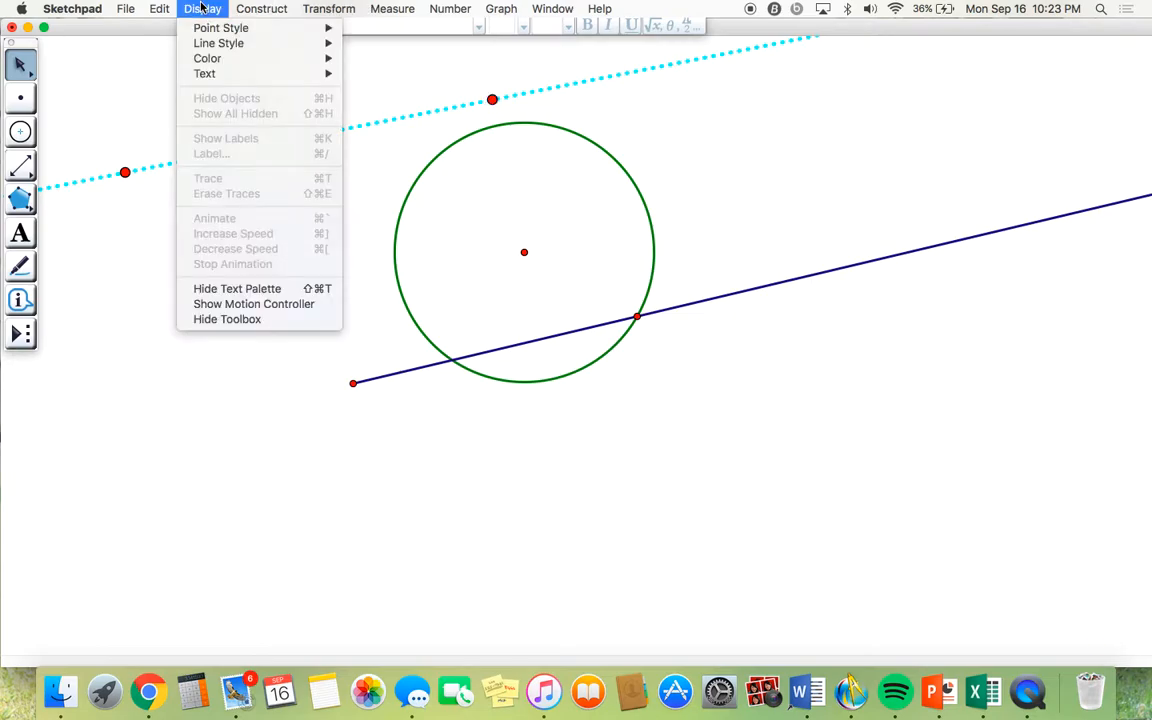
mouse_move(231, 66)
click(128, 255)
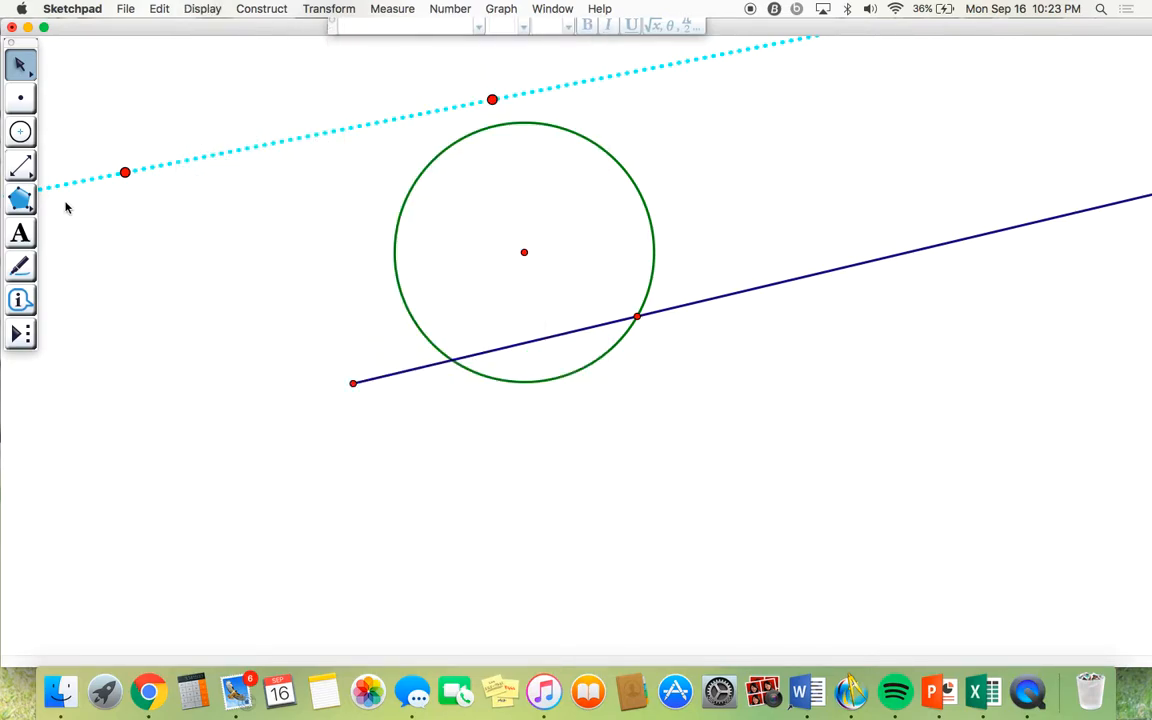
- Add a caption box reading "test" in the empty area left of the circle, below the dotted line
click(20, 234)
drag(113, 234, 298, 325)
text(test)
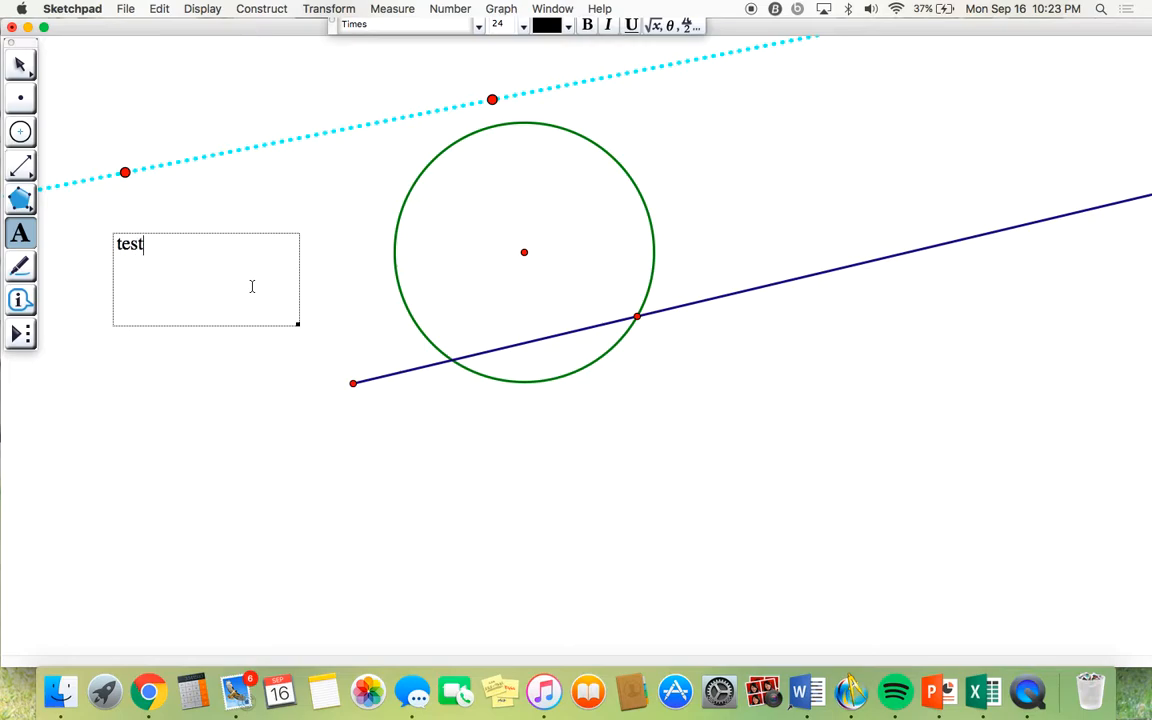
- Format the caption text "test" in Arial Bold Italic with bold, italic and underline
triple_click(120, 246)
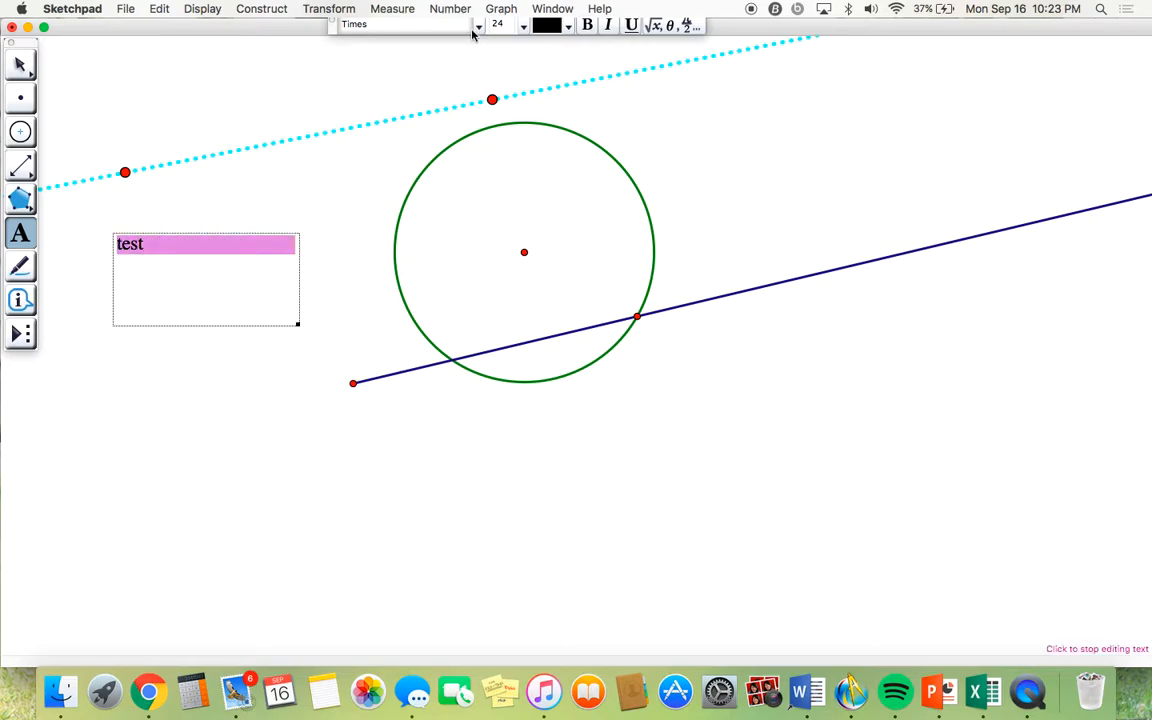
click(426, 26)
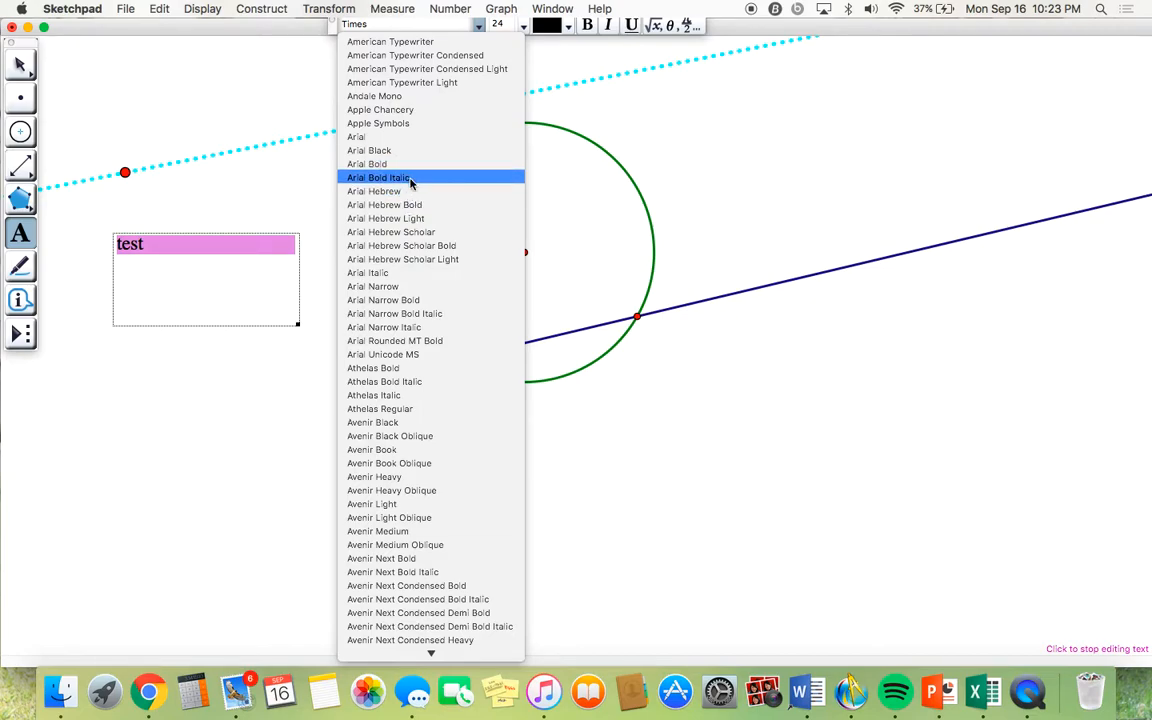
click(409, 178)
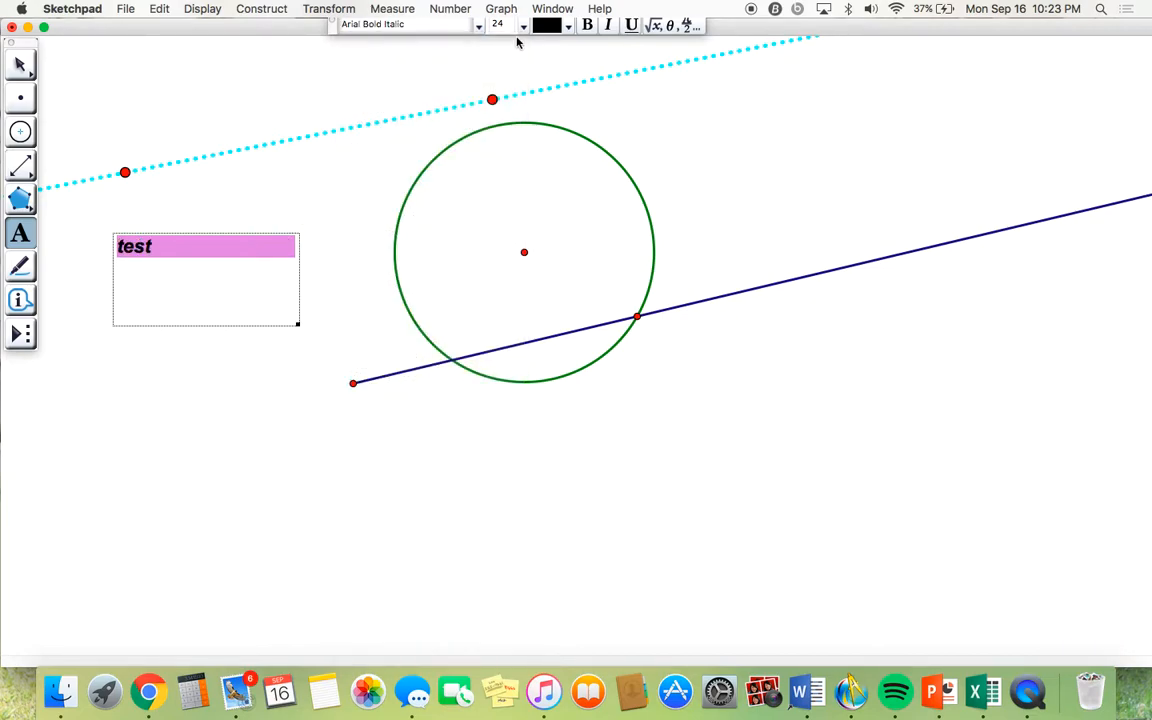
click(608, 26)
click(628, 27)
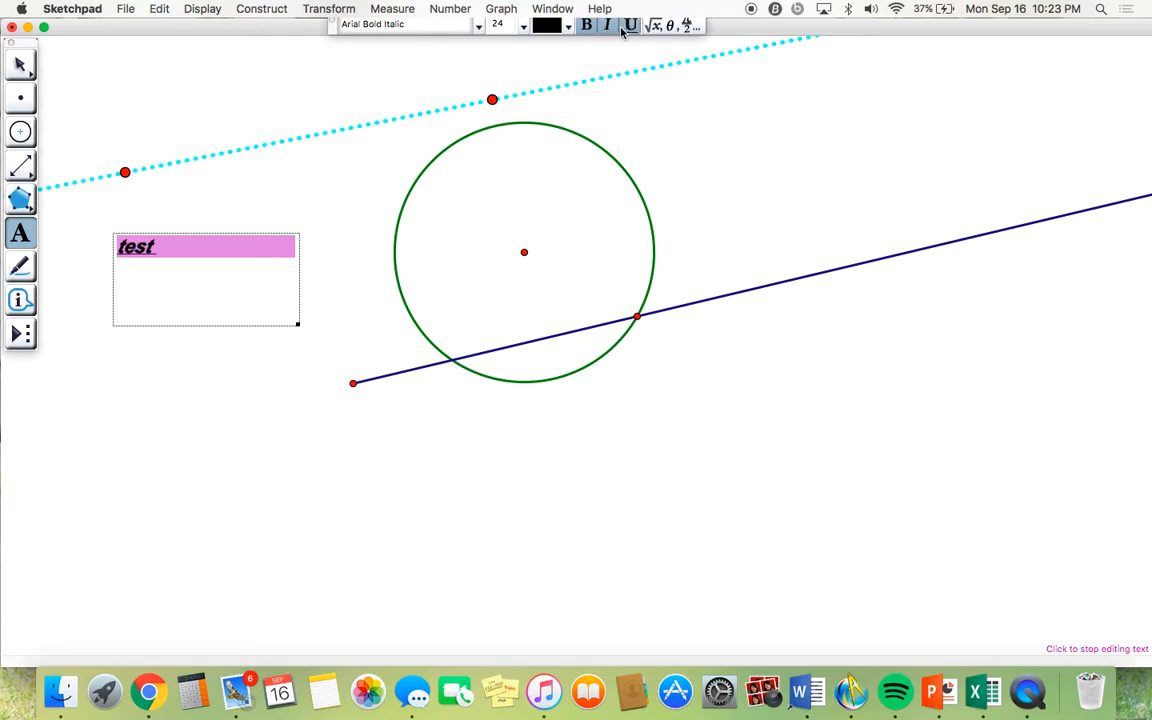
- Try adding an exponent after "test" with the math notation tools, and clear the caption's text
click(673, 27)
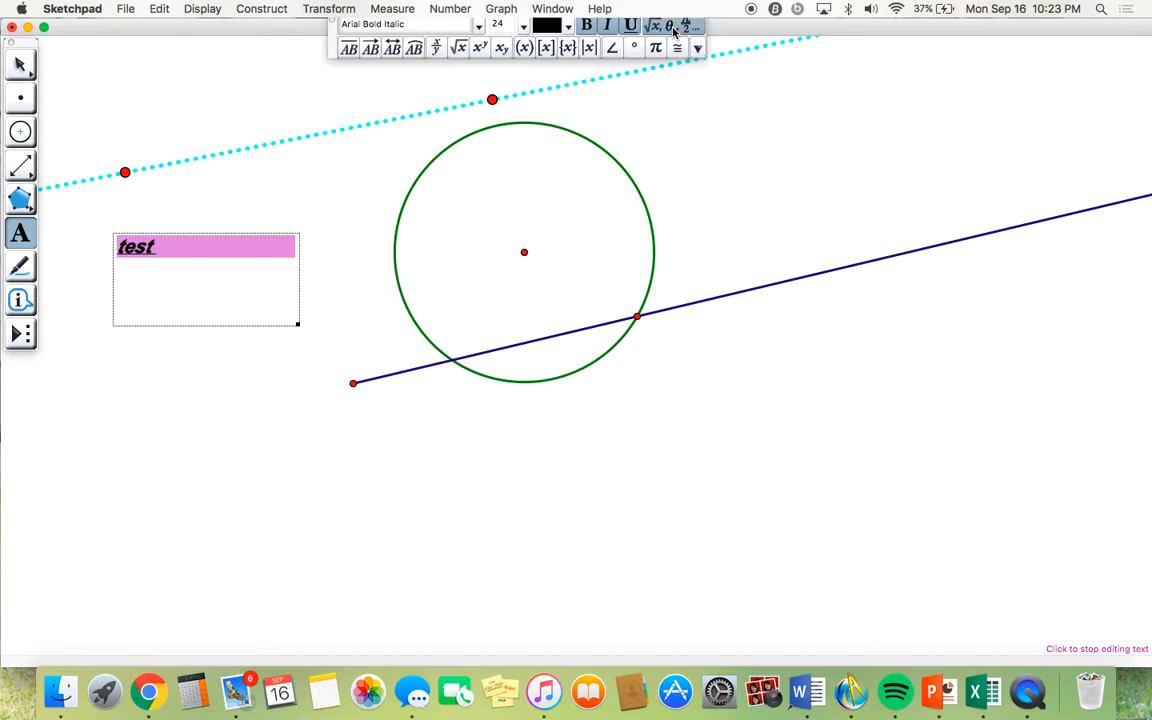
click(481, 48)
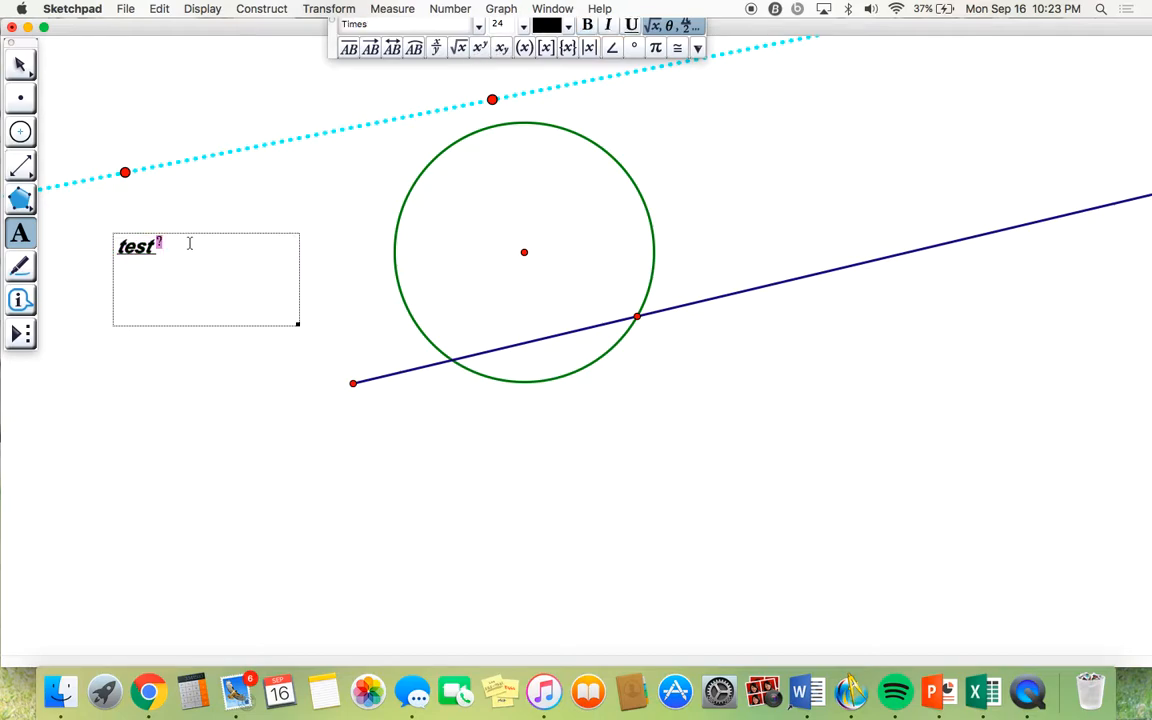
key(BackSpace)
key(BackSpace)
key(BackSpace)
key(BackSpace)
key(BackSpace)
- Try writing "x" with an exponent in the caption, and delete it
text(x)
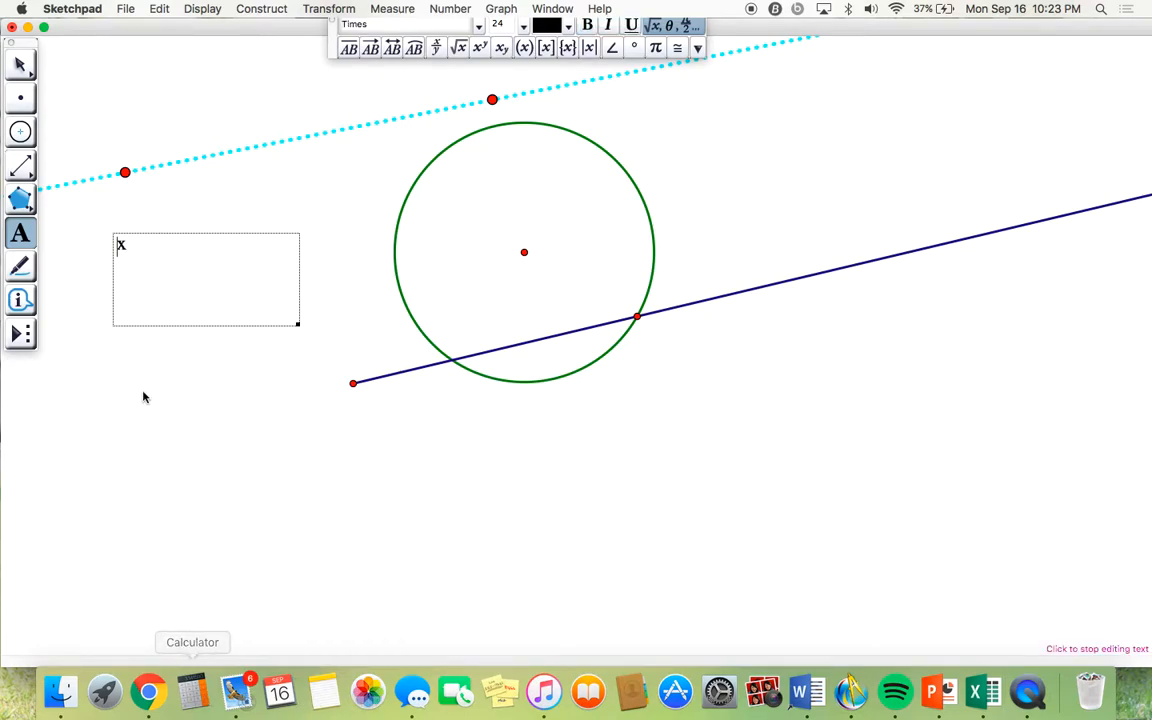
click(481, 48)
key(BackSpace)
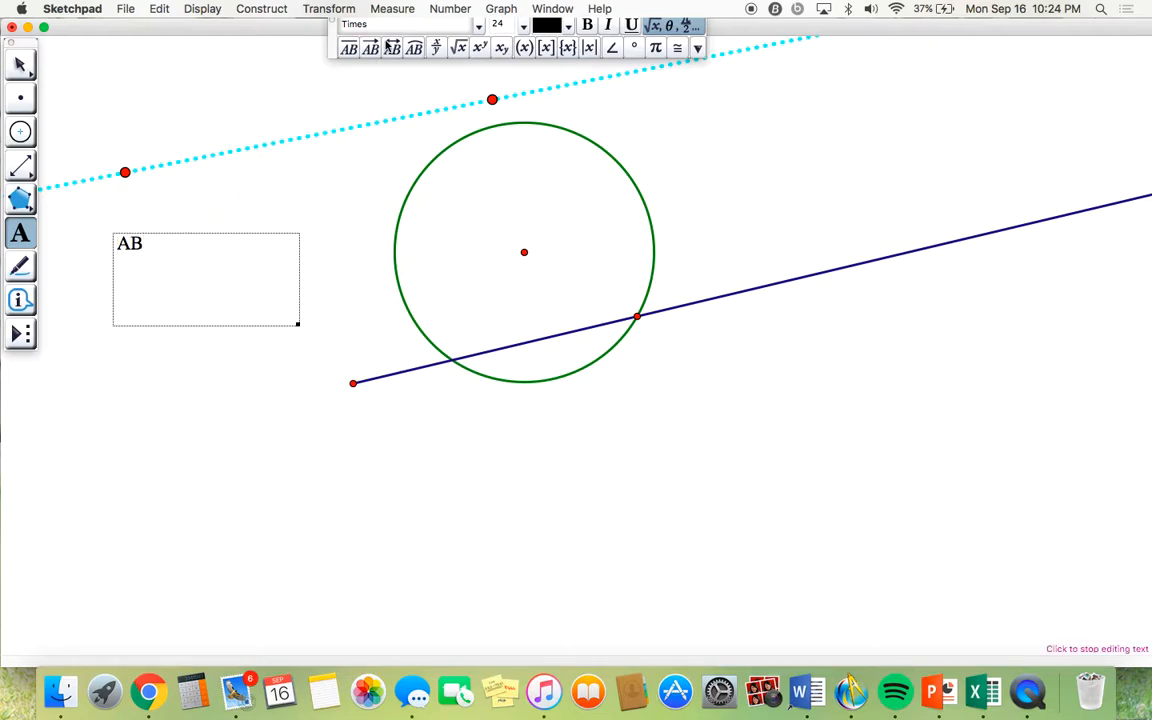
- Put the double-headed line symbol over the text "AB" in the caption
triple_click(125, 248)
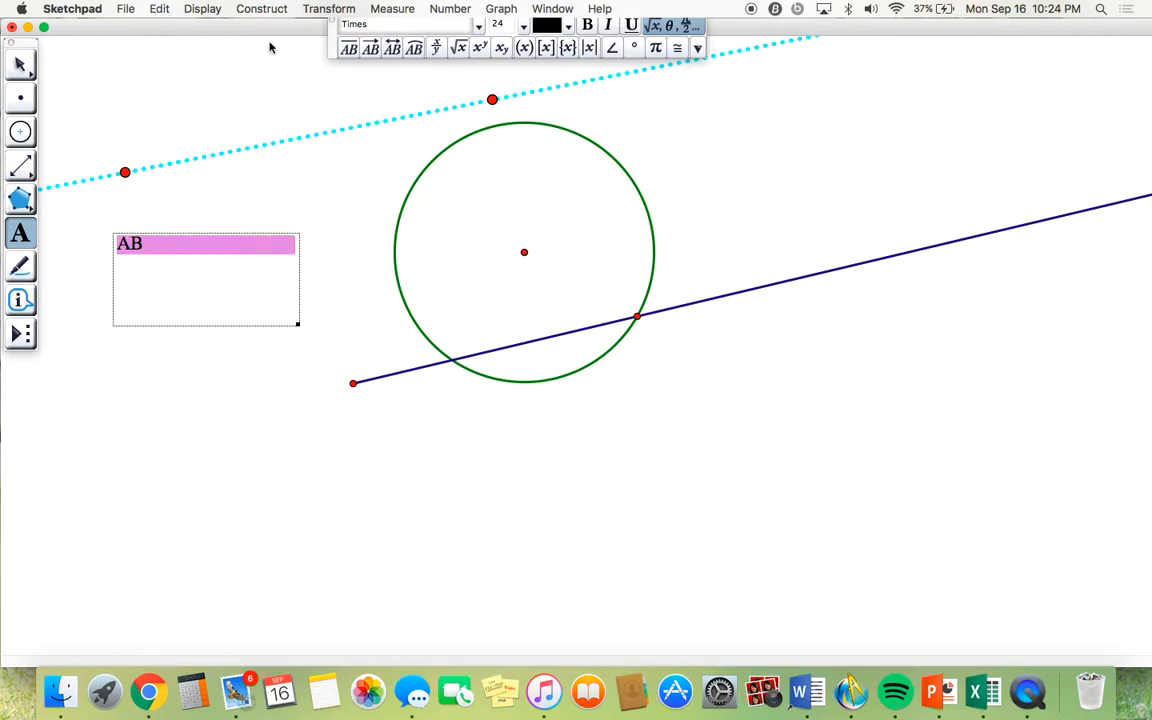
click(388, 50)
click(230, 268)
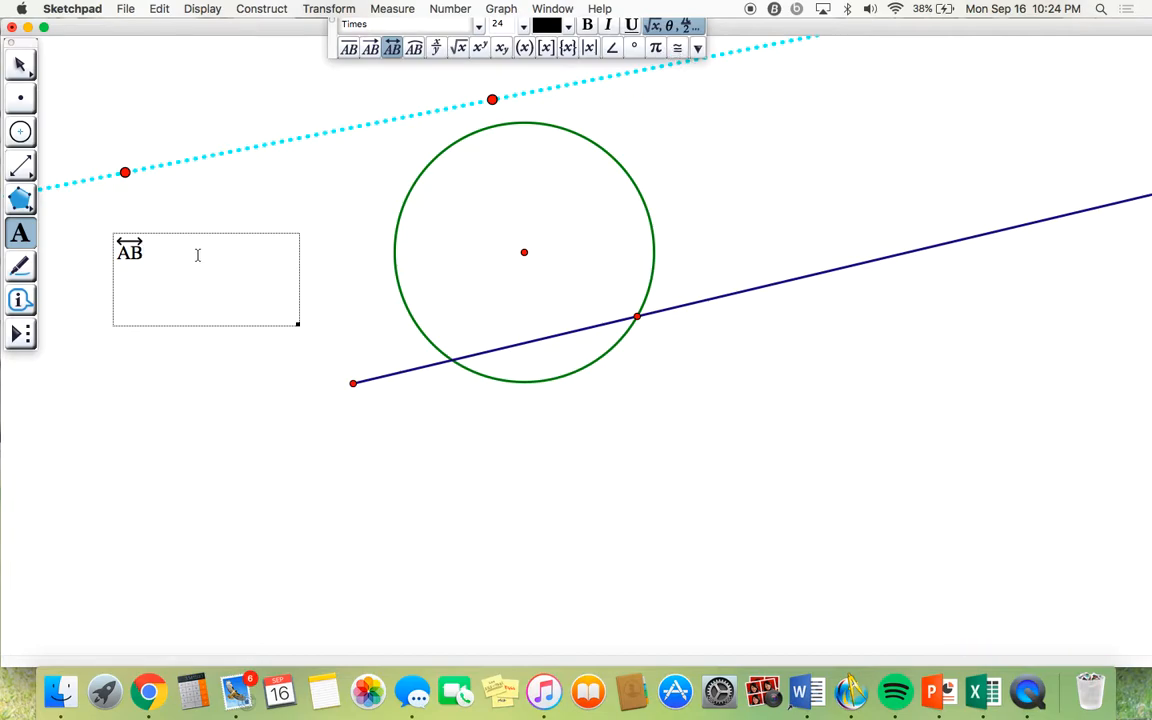
- Replace the caption's "AB" with linked labels picked from the dotted line and its left defining point
drag(142, 247, 109, 243)
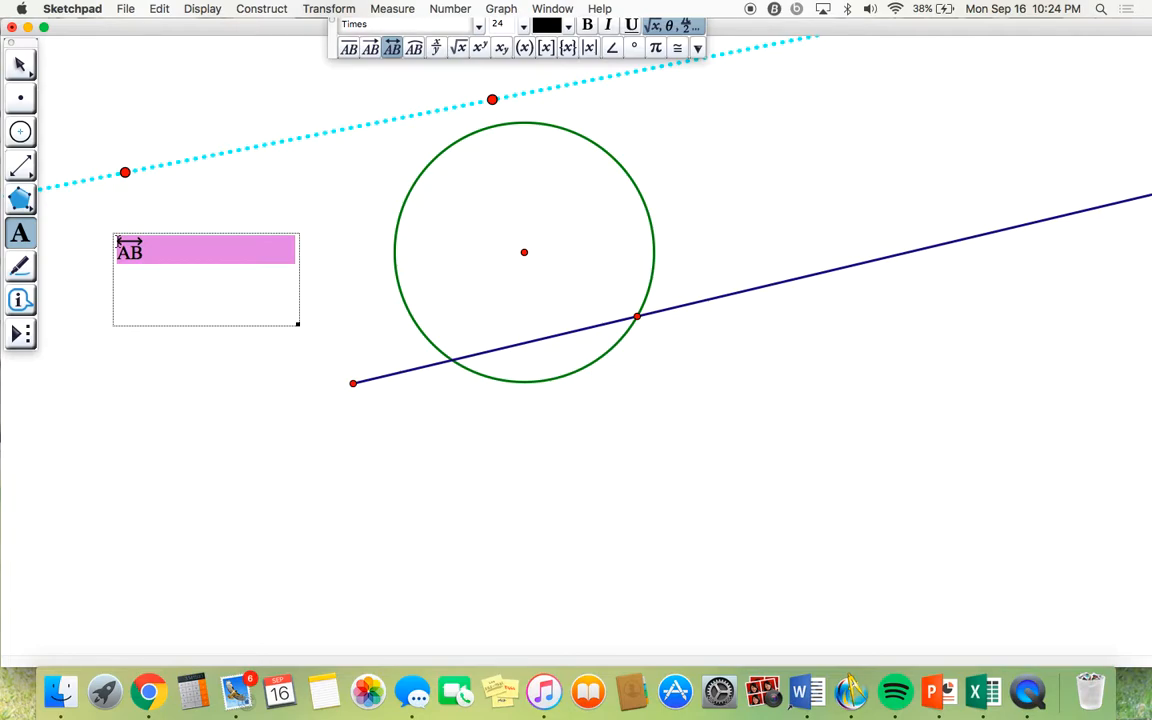
key(BackSpace)
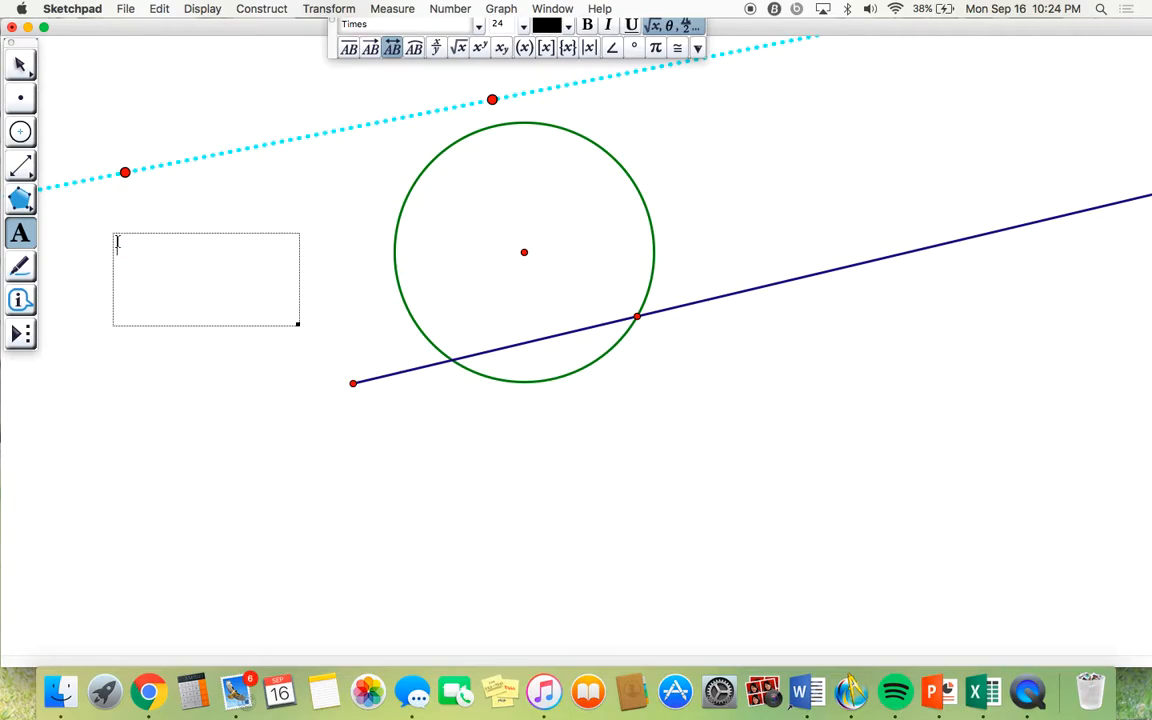
click(134, 171)
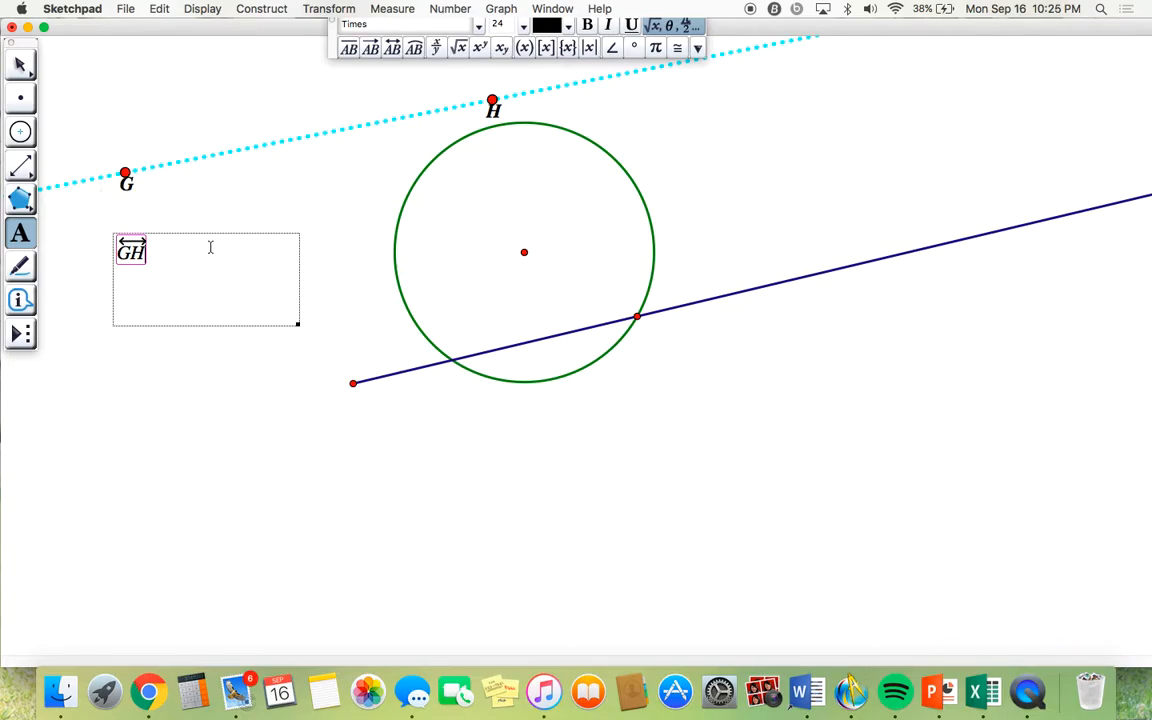
click(124, 177)
click(210, 159)
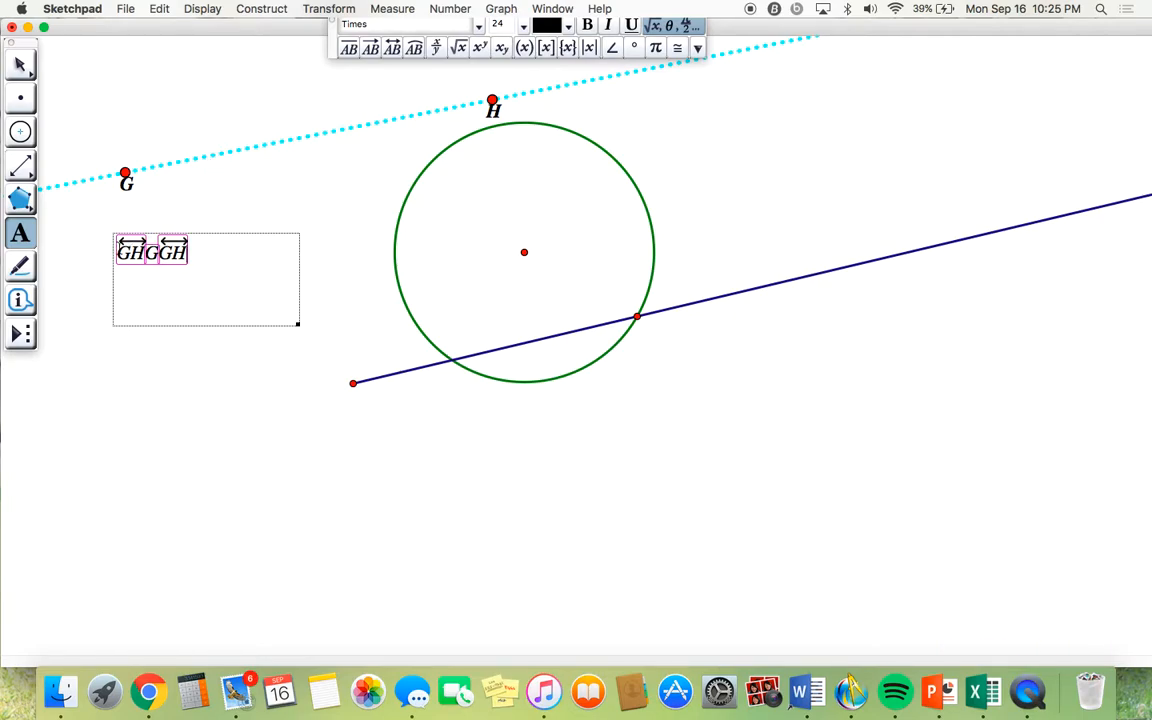
- Delete all linked labels from the caption and end text editing
drag(106, 250, 224, 249)
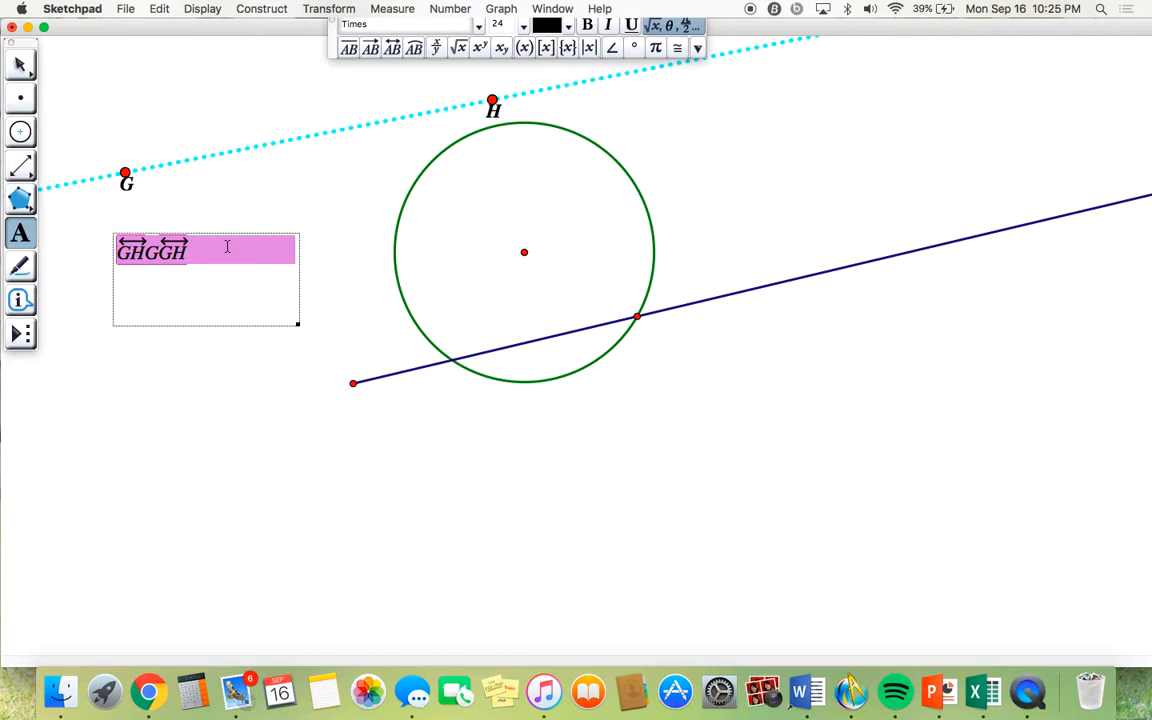
key(BackSpace)
key(Escape)
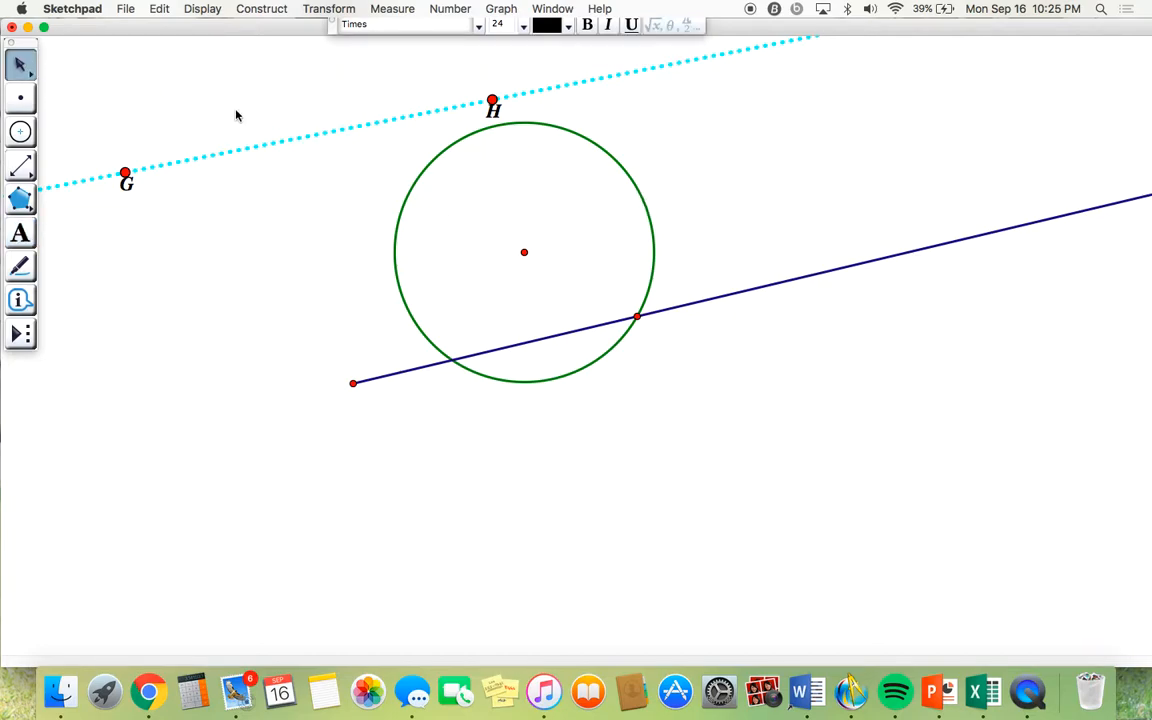
- Delete the green circle, its centre point, and the ray with its defining points
click(427, 168)
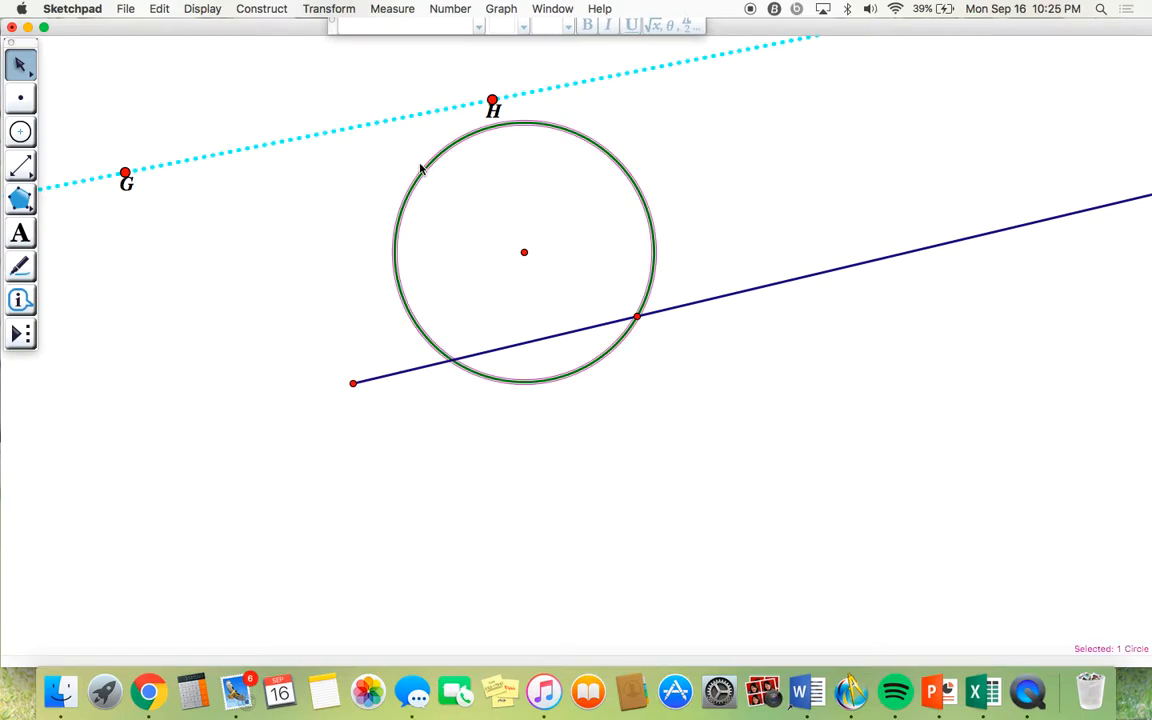
key(BackSpace)
click(524, 252)
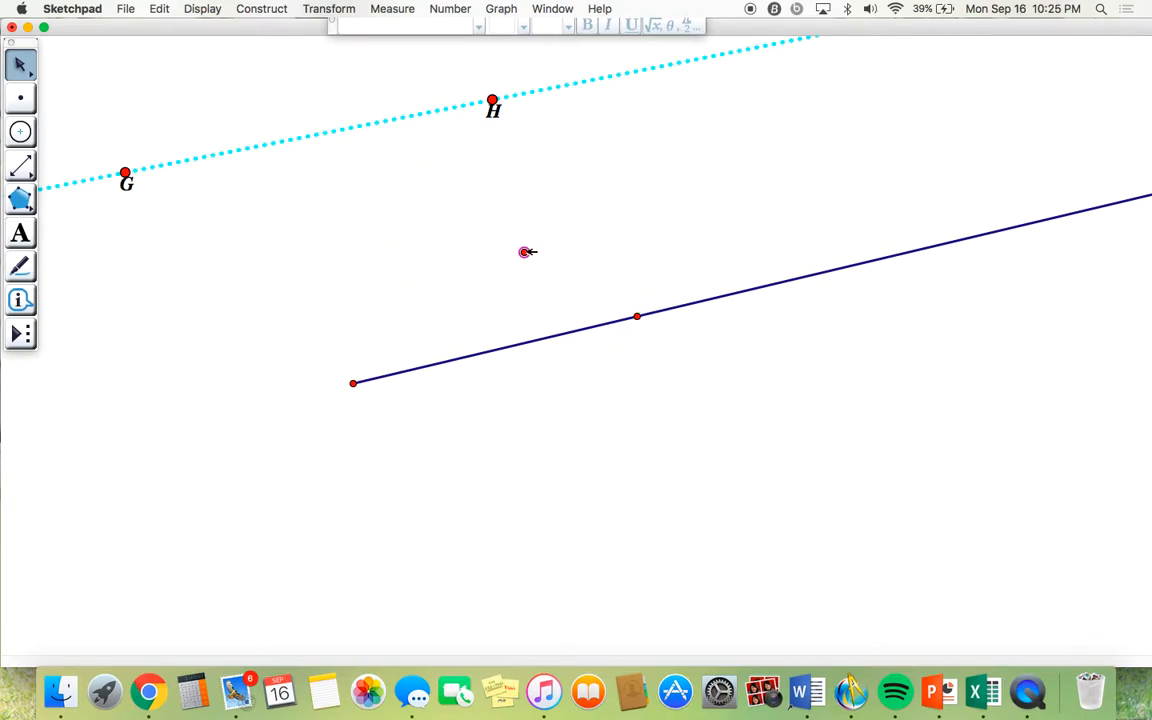
key(BackSpace)
drag(262, 270, 1052, 463)
key(BackSpace)
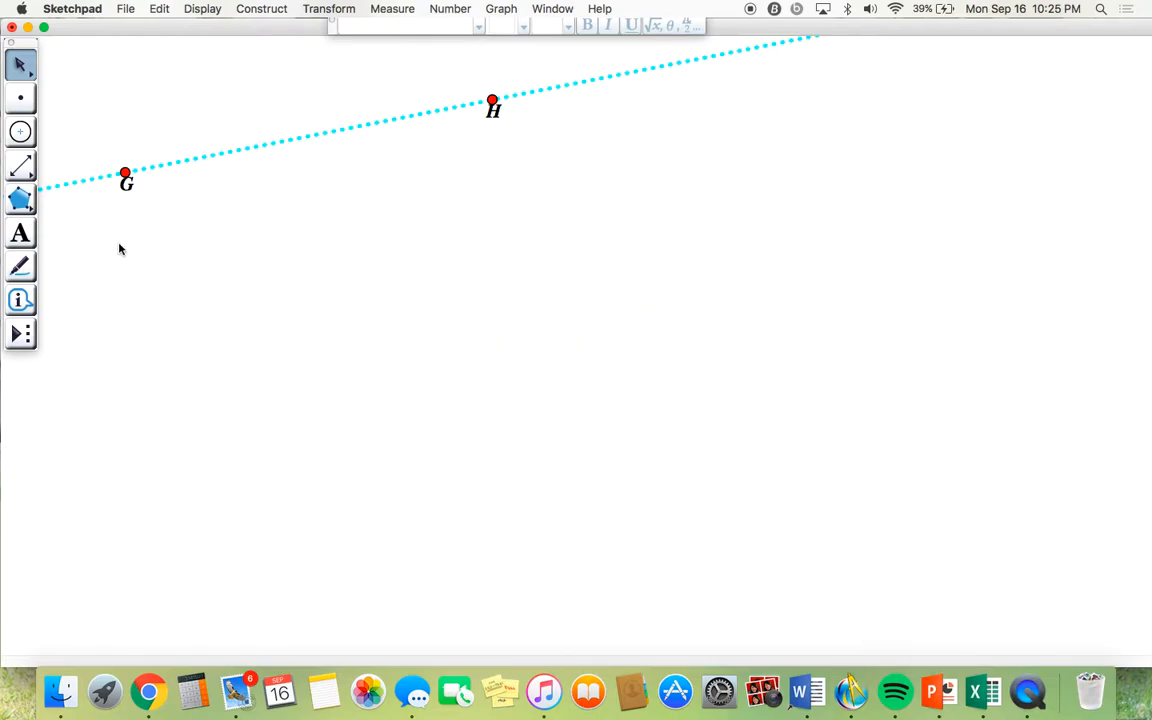
- Delete the dotted line together with its labelled points G and H
drag(87, 135, 656, 262)
key(BackSpace)
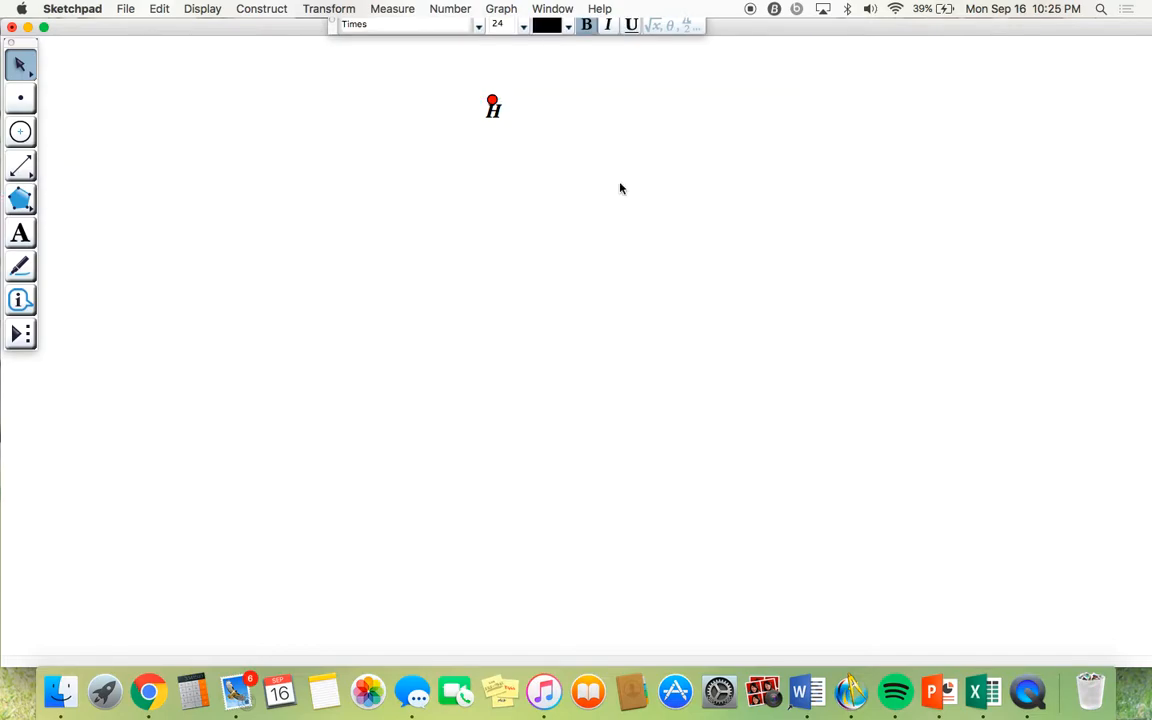
key(BackSpace)
click(19, 201)
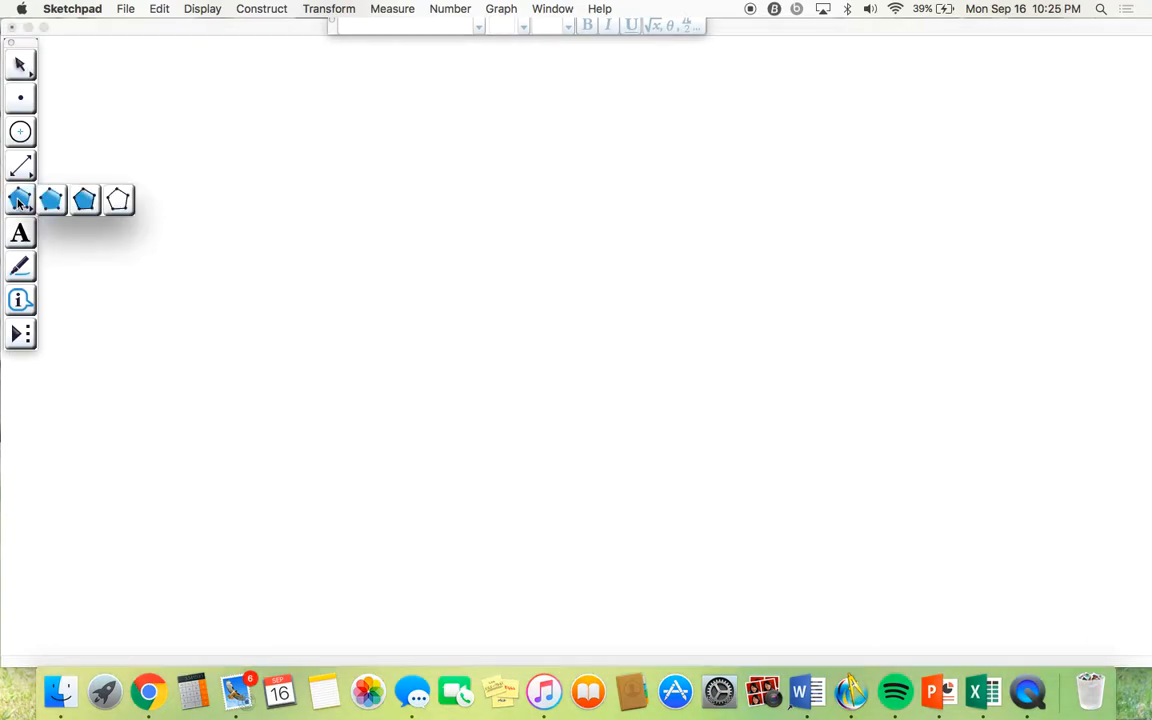
drag(19, 201, 120, 205)
click(121, 203)
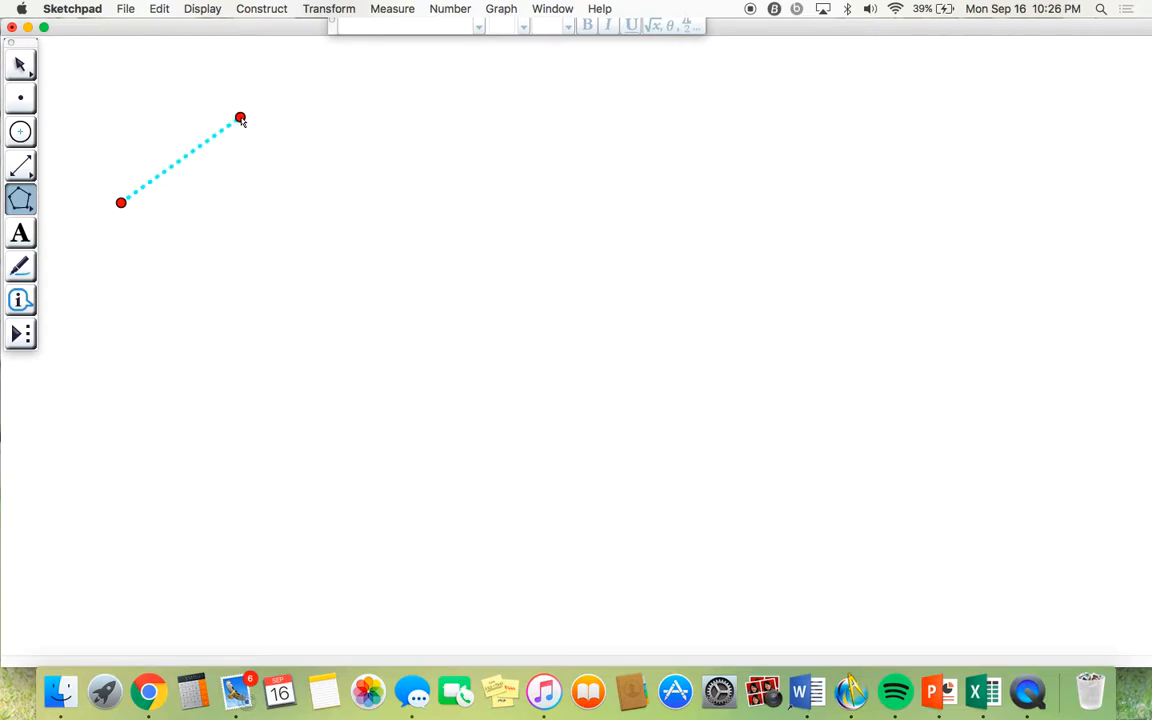
click(240, 119)
click(20, 63)
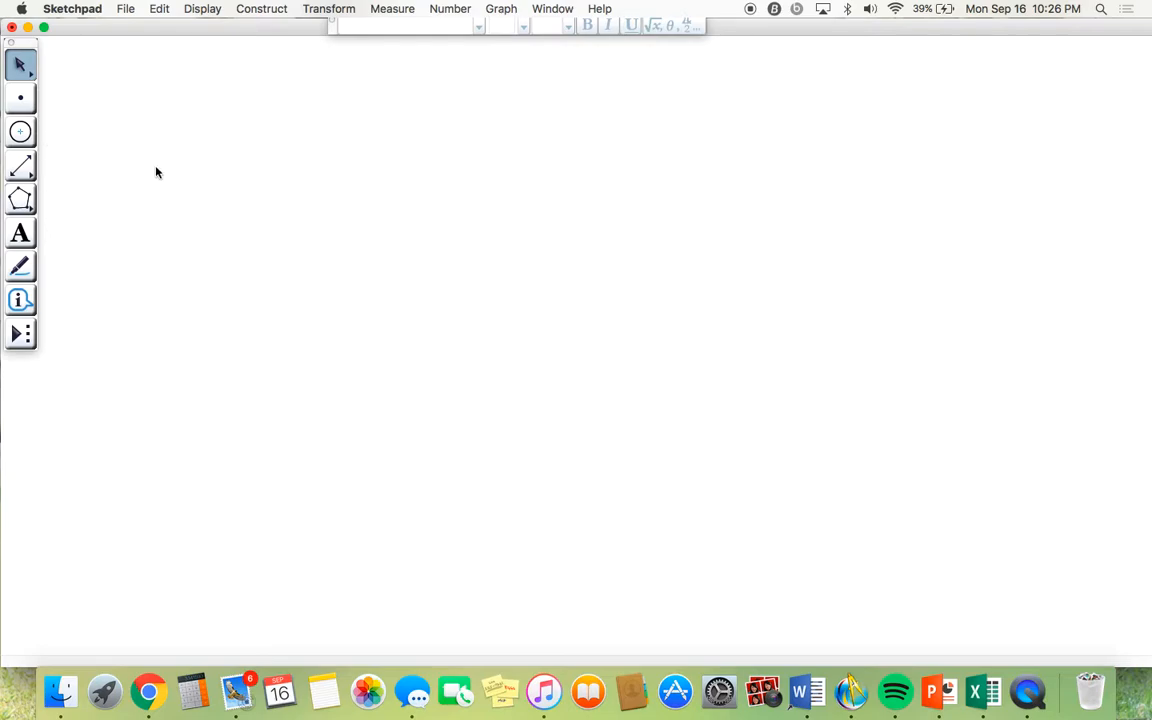
- Construct an unfilled triangle from three vertices using the edges-only Polygon tool
click(21, 203)
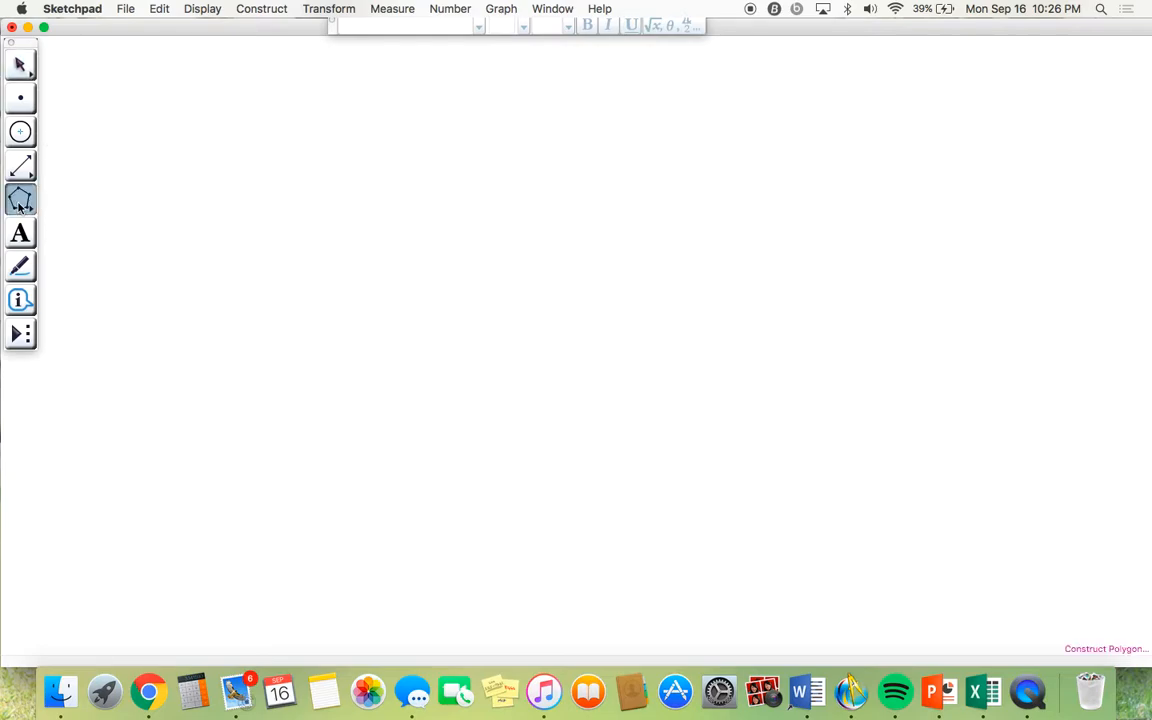
drag(21, 203, 117, 199)
click(162, 174)
click(322, 221)
click(224, 314)
double_click(223, 315)
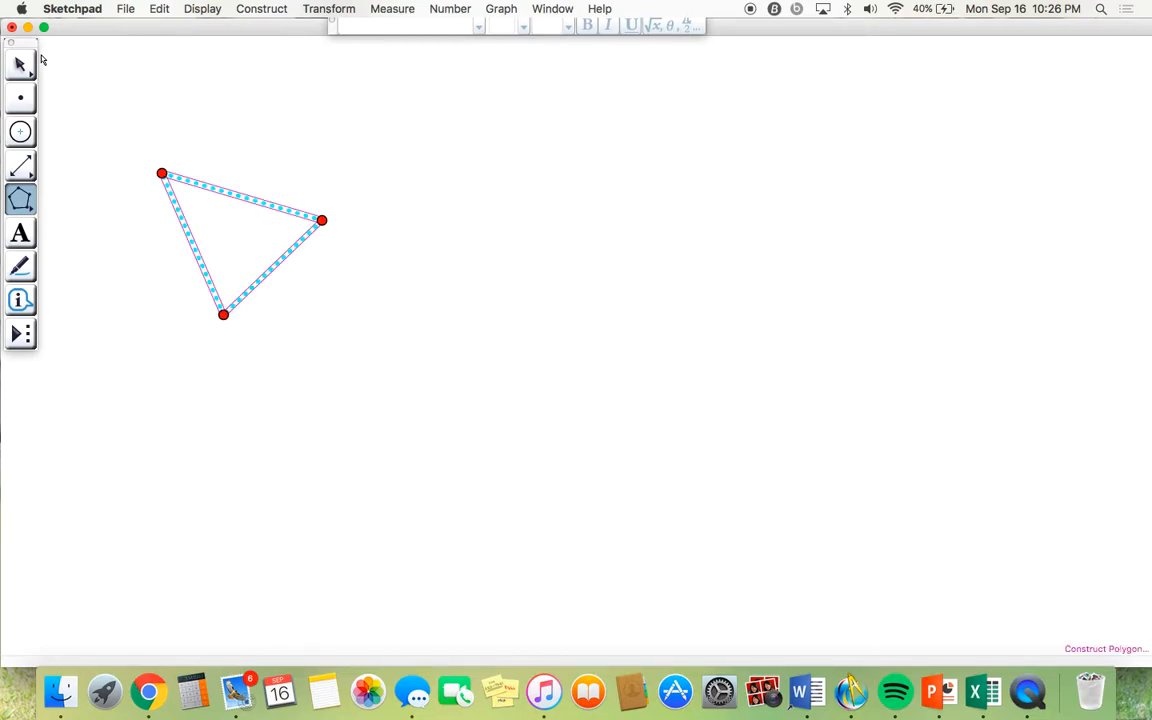
key(Escape)
- Reshape the triangle by moving its upper-left vertex upward and its right vertex farther right
click(162, 92)
drag(162, 174, 153, 115)
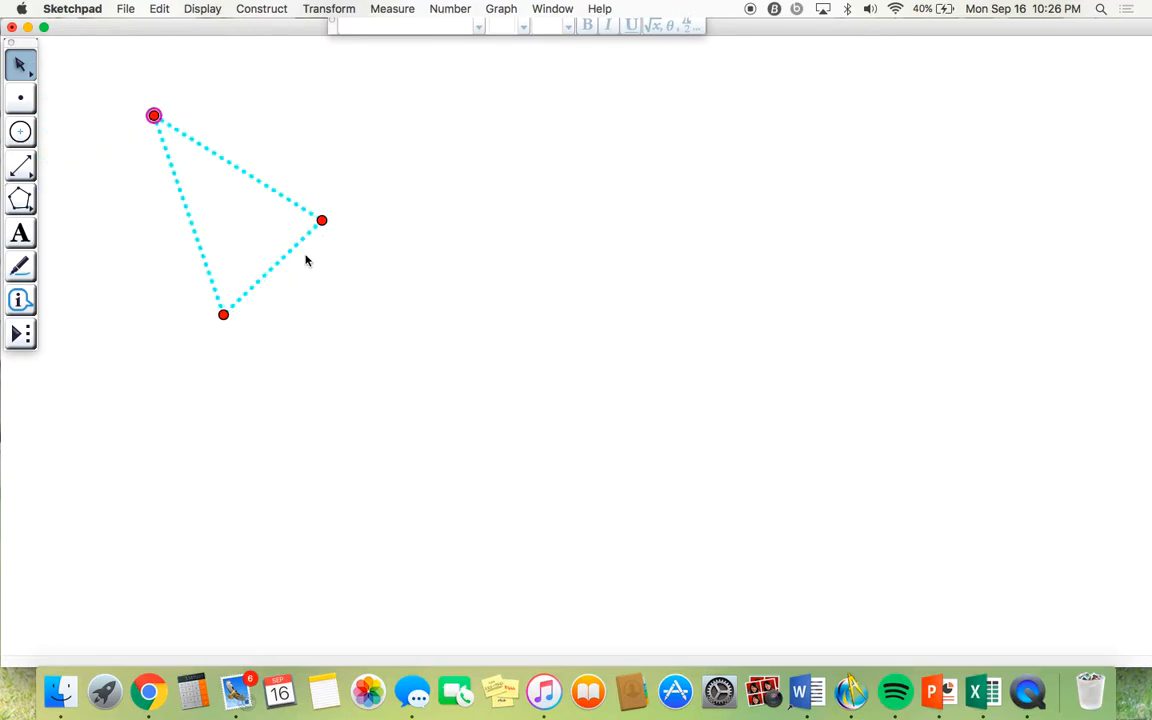
drag(321, 220, 494, 216)
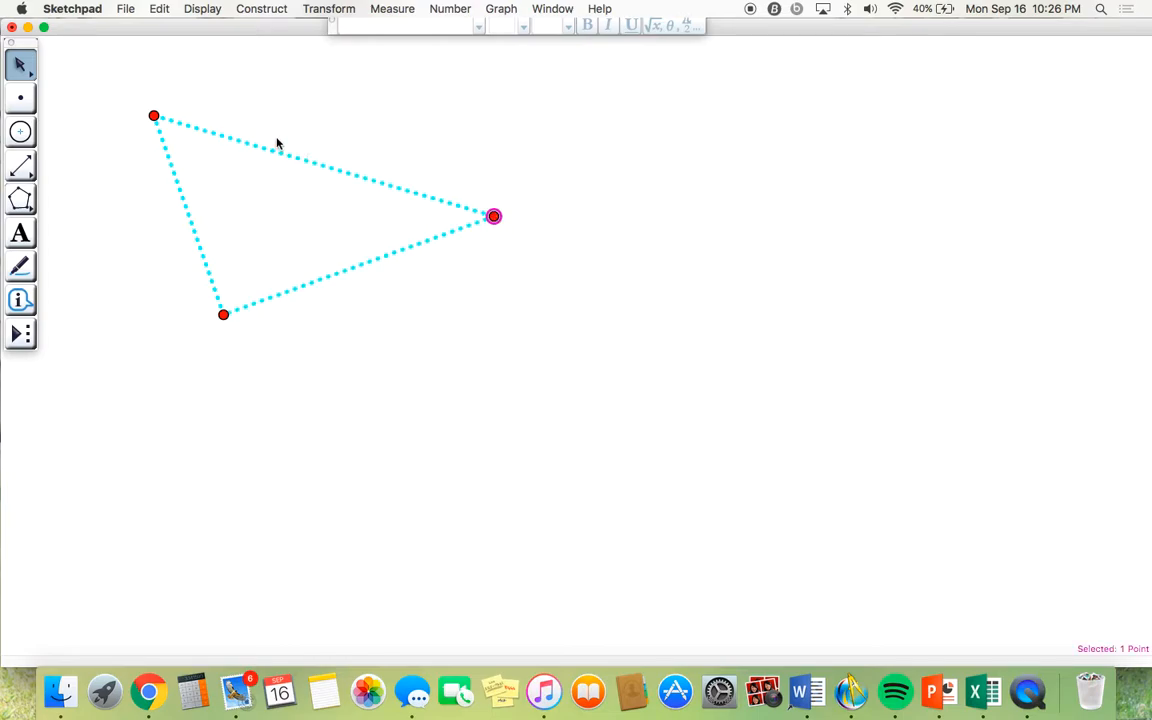
- Try to construct a filled triangle with visible edges beside the outline triangle
drag(25, 195, 85, 200)
click(86, 194)
click(122, 359)
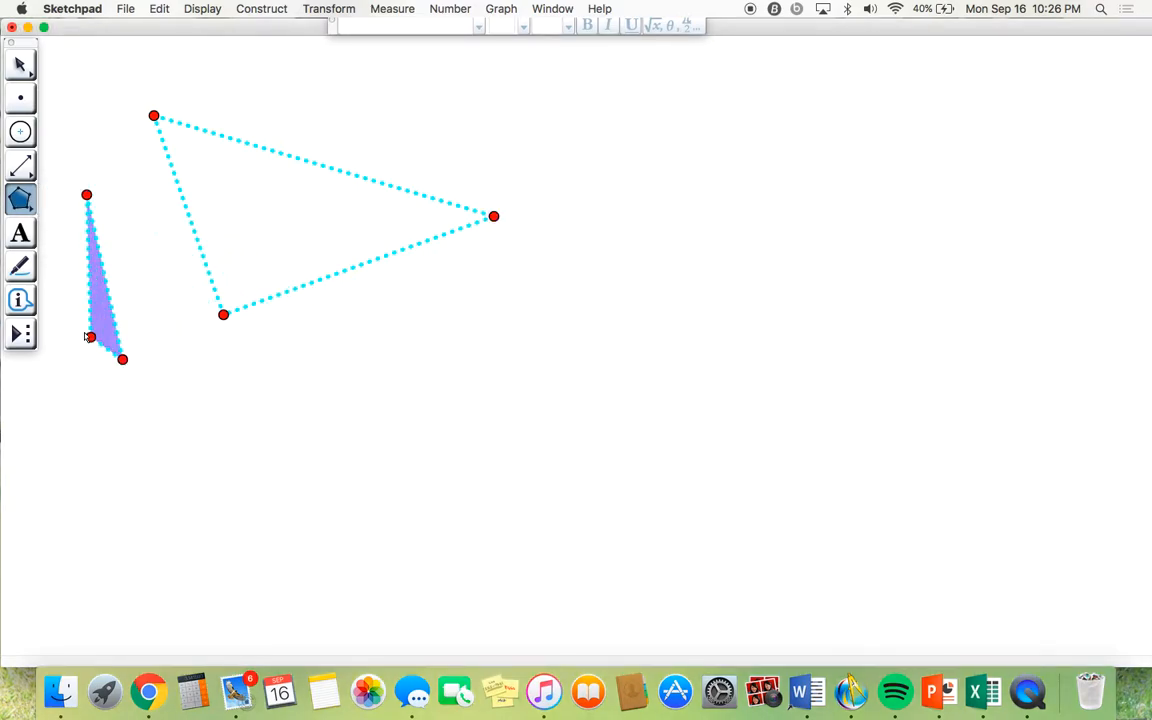
double_click(36, 371)
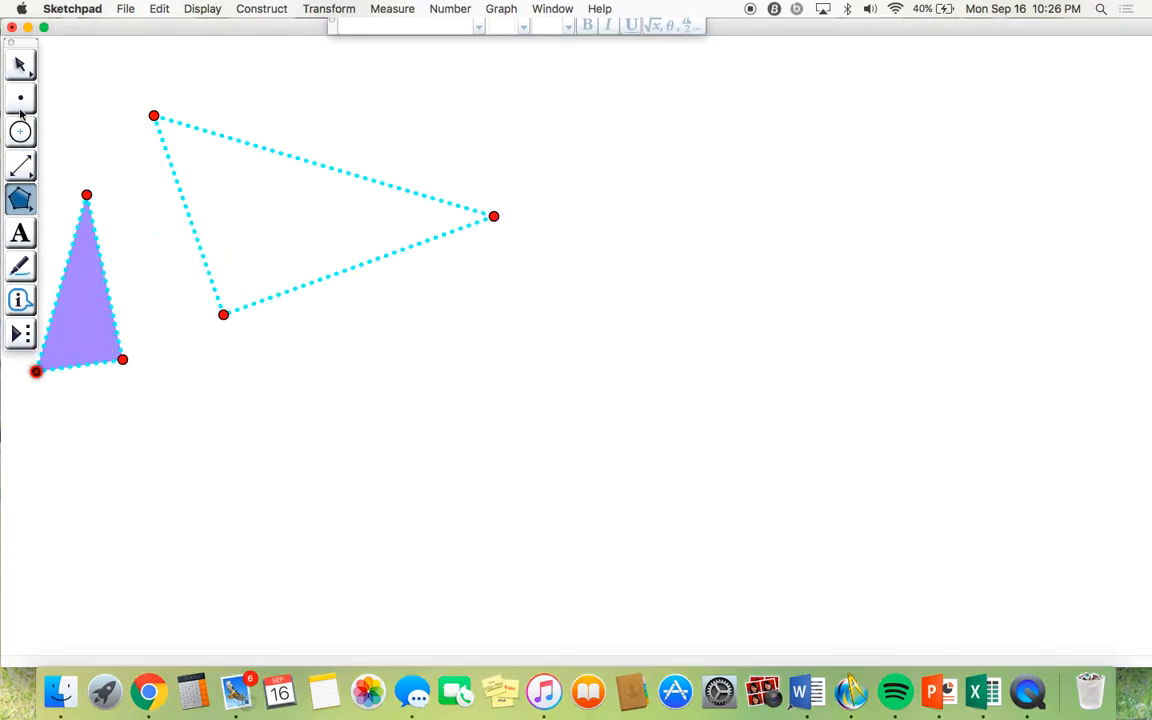
key(Escape)
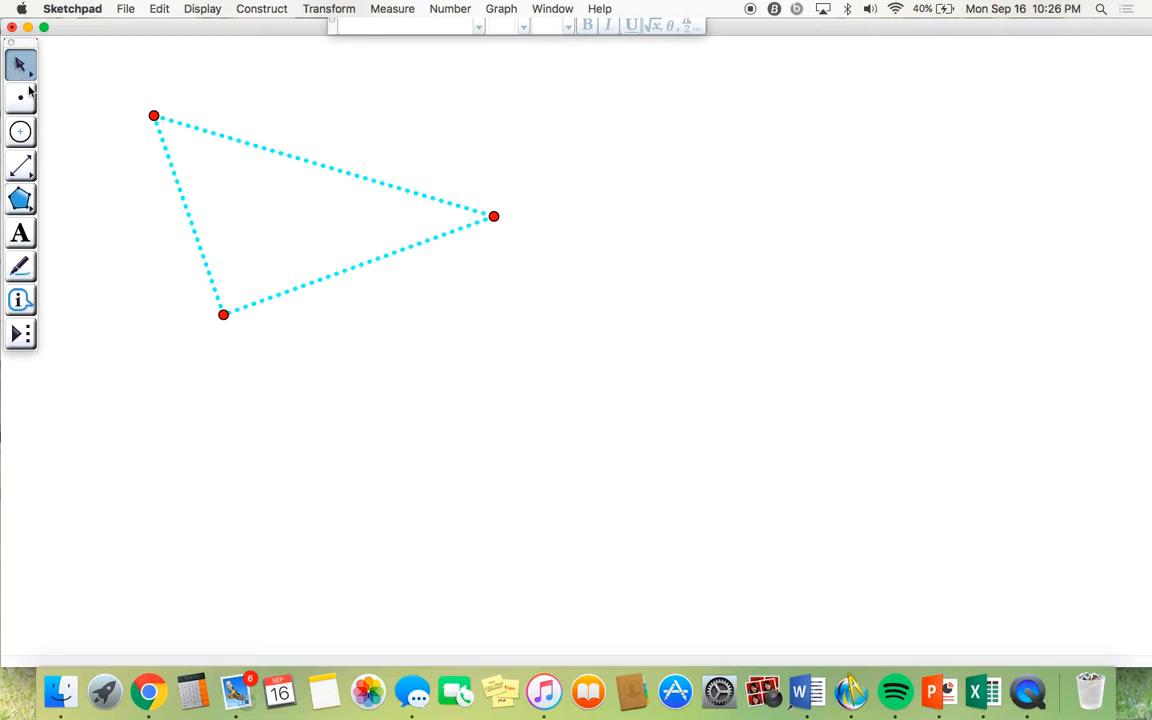
- Delete the outline triangle together with its vertices
drag(100, 87, 604, 367)
key(BackSpace)
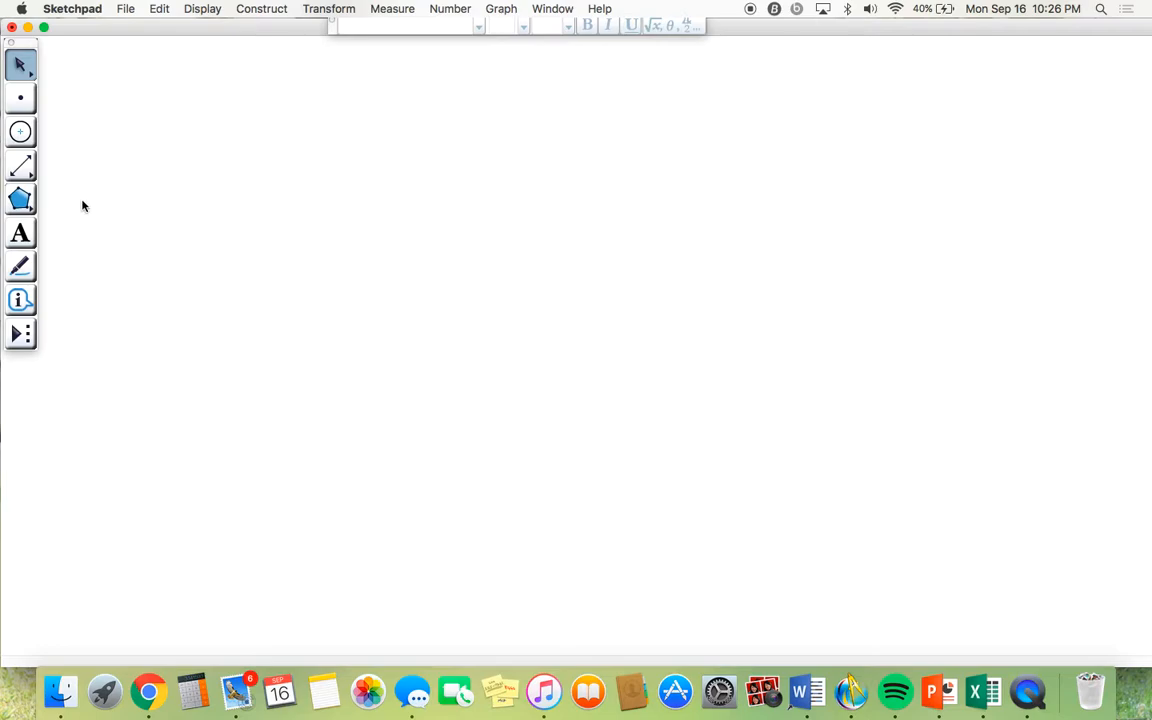
click(20, 233)
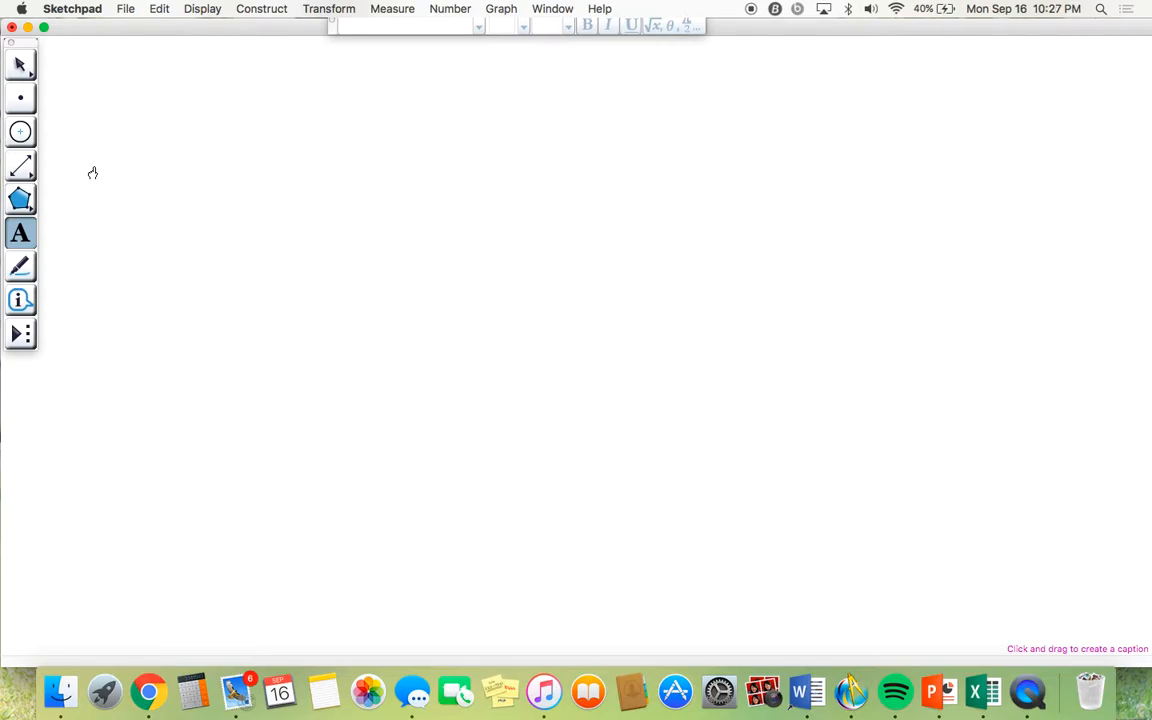
click(27, 171)
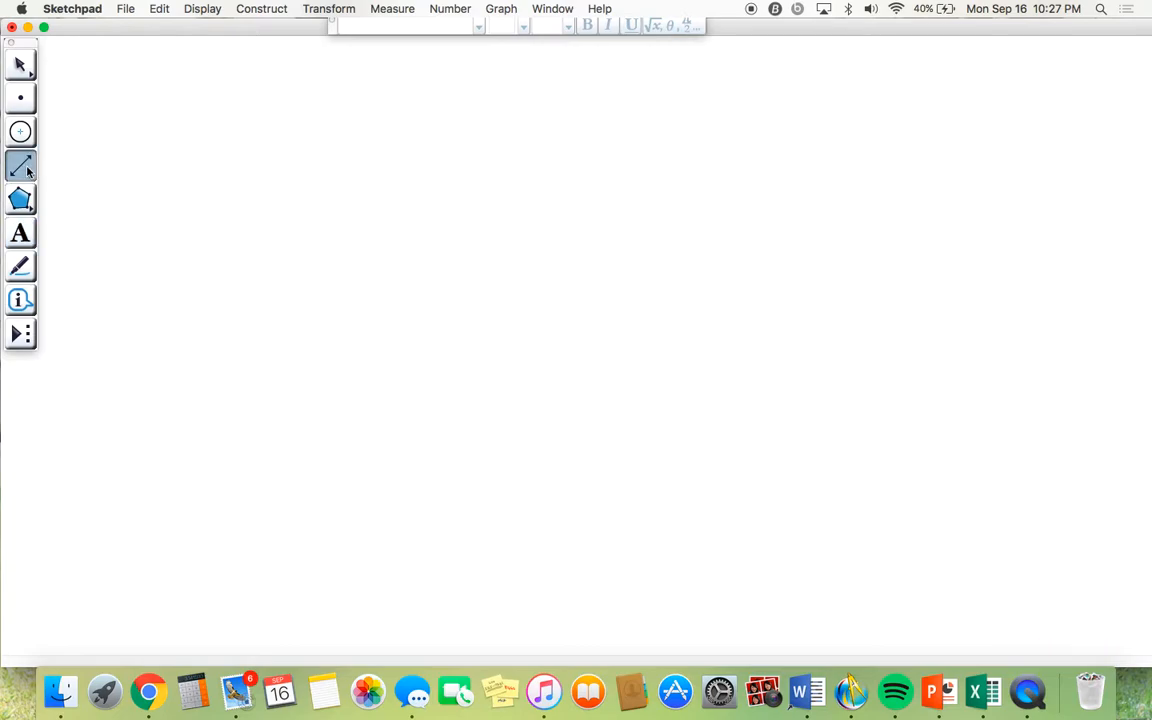
drag(166, 226, 267, 225)
key(super+z)
key(super+z)
- Construct a nearly horizontal segment in the empty sketch with the Segment tool, and deselect it
click(30, 168)
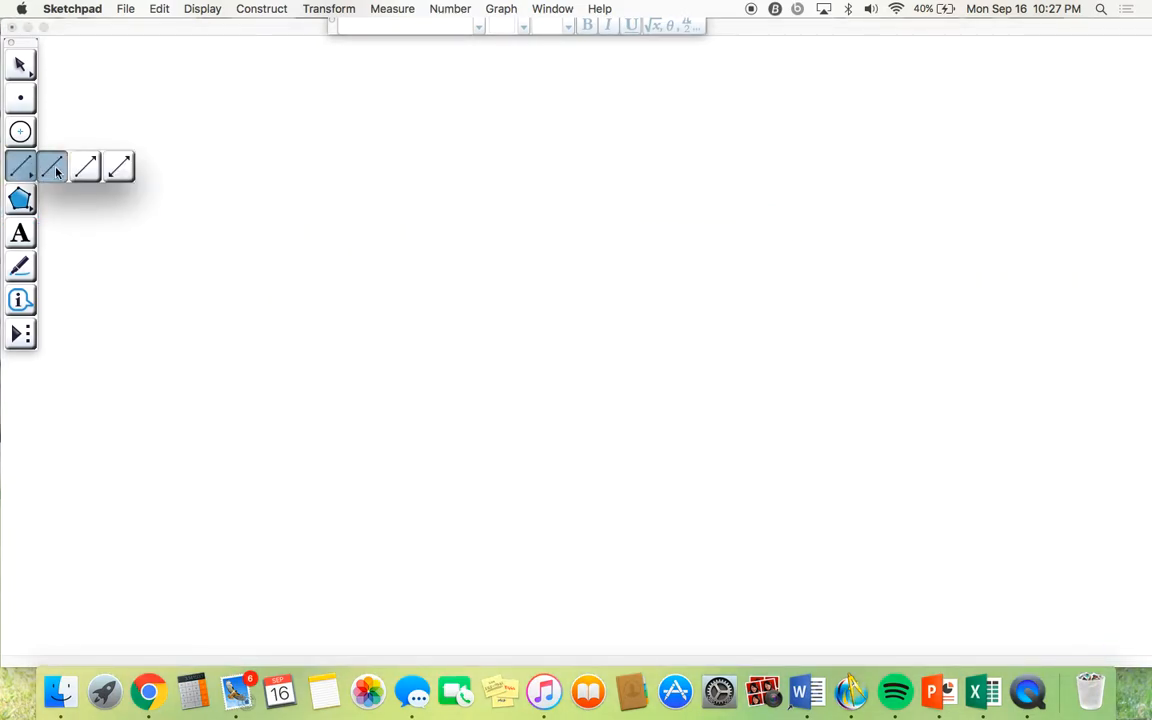
click(52, 166)
drag(197, 259, 385, 259)
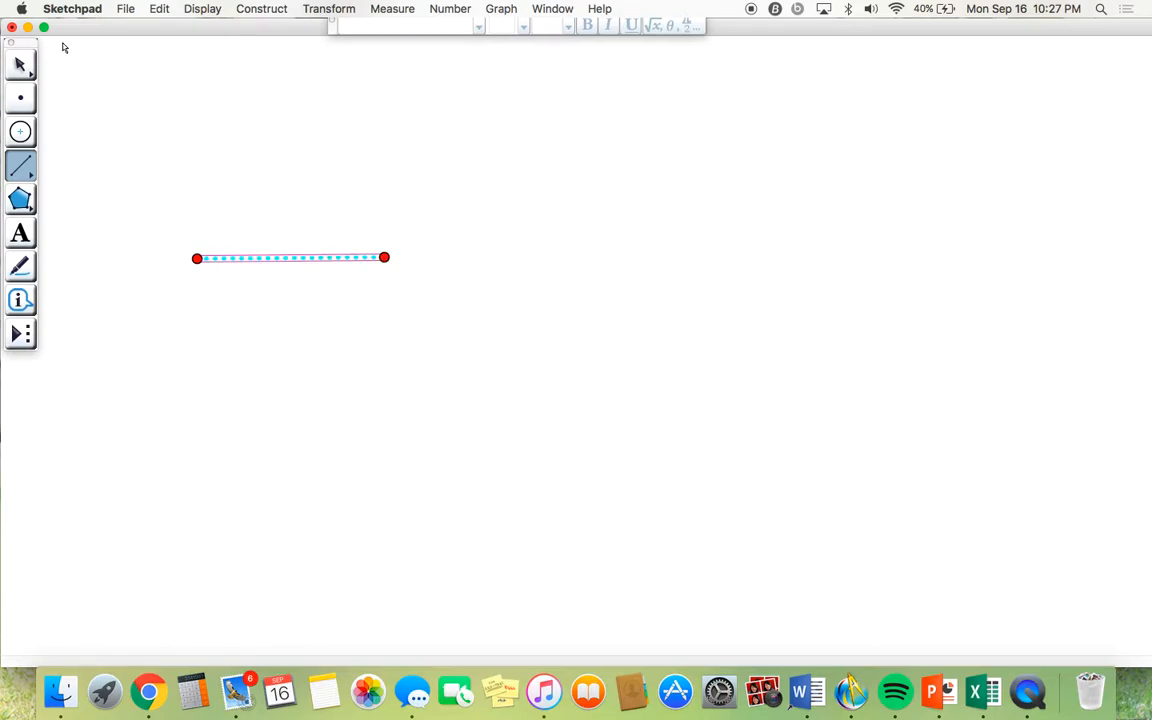
click(20, 64)
click(165, 152)
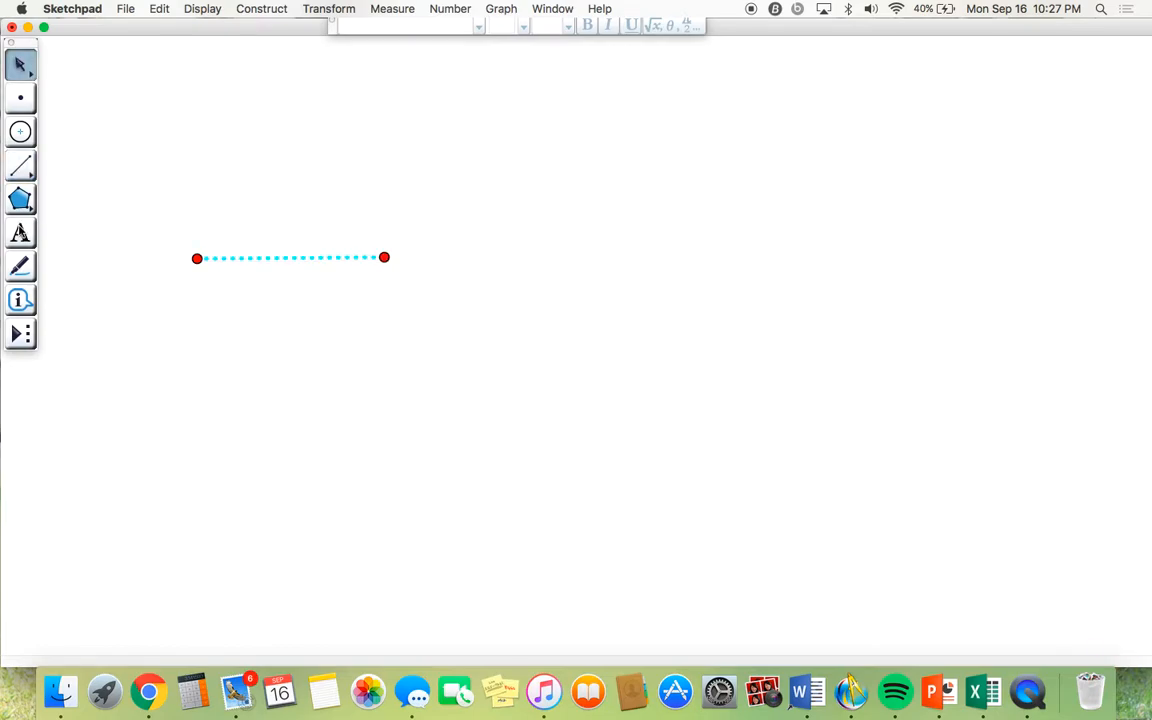
- Show the labels of both segment endpoints and of the segment itself
click(19, 231)
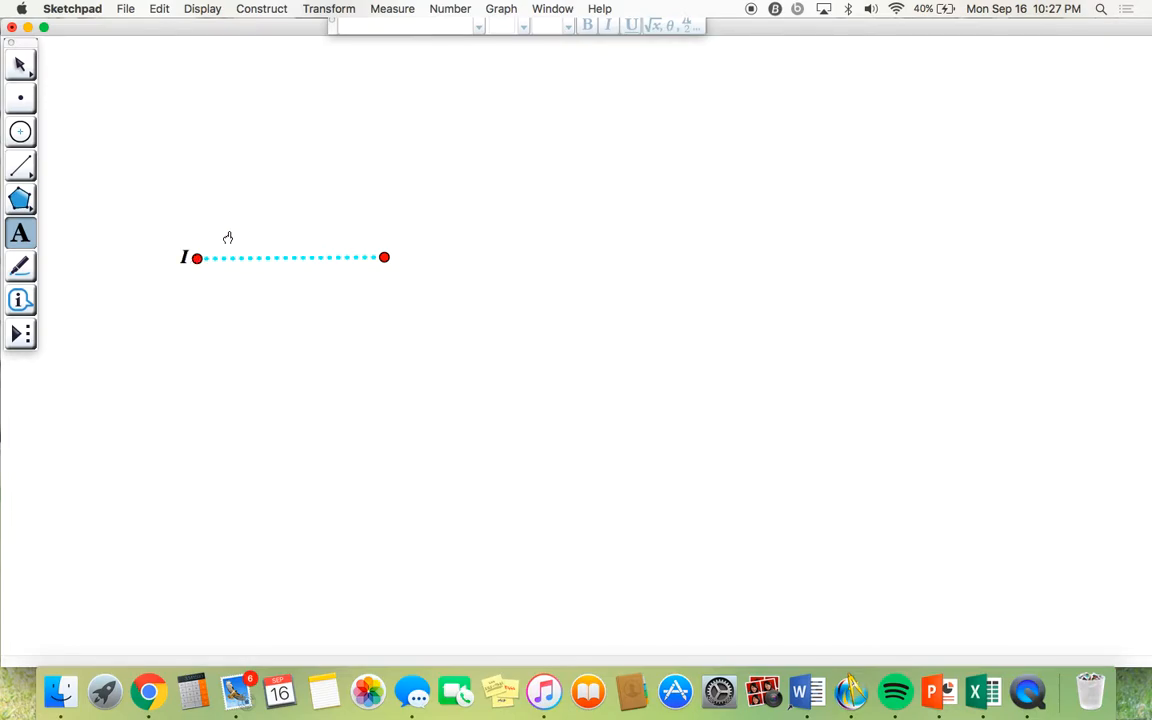
click(385, 259)
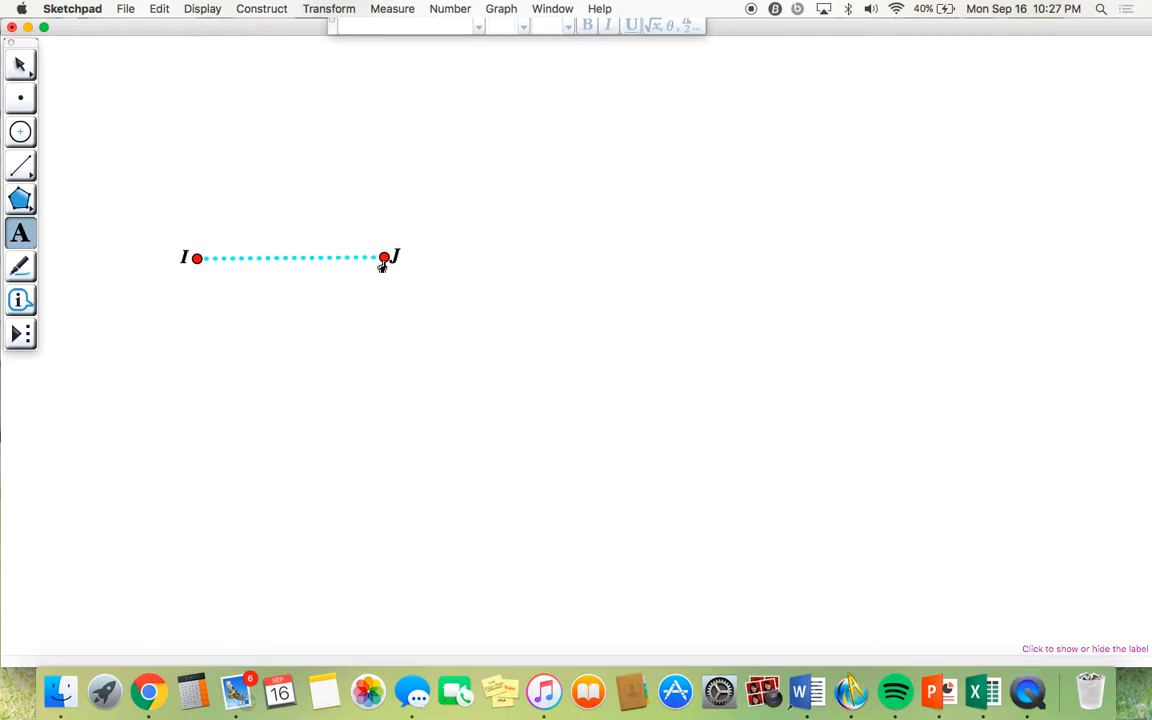
click(237, 258)
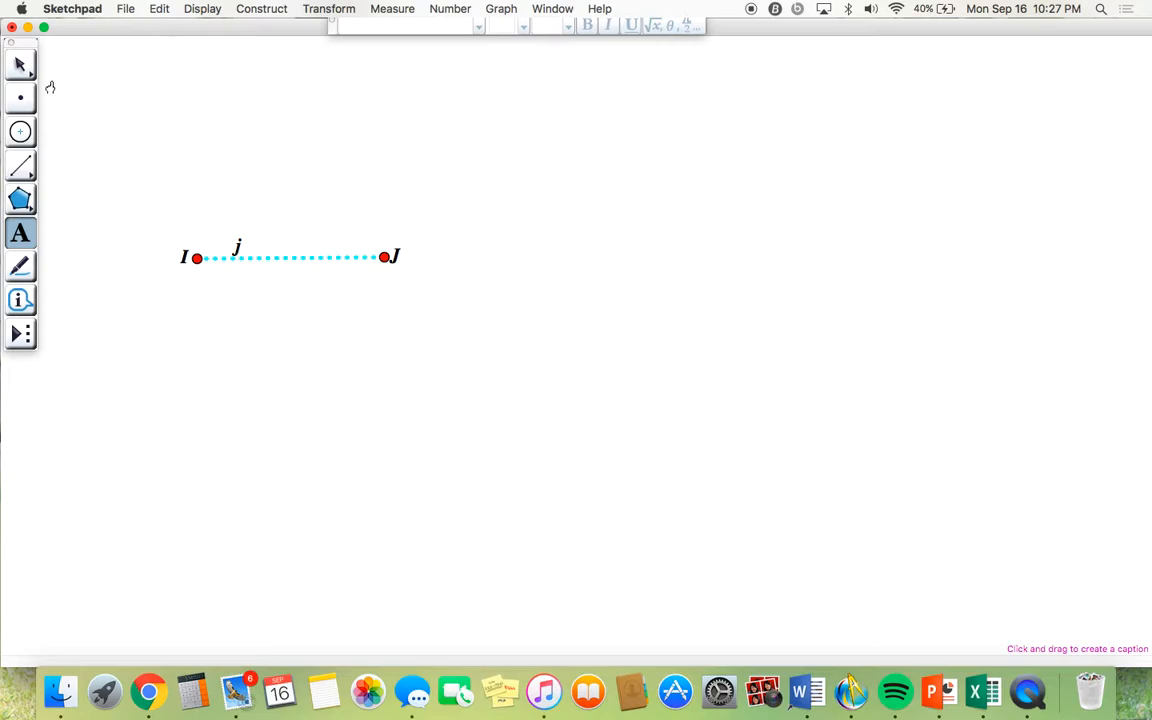
- Change the label of the segment's left endpoint to A
click(22, 66)
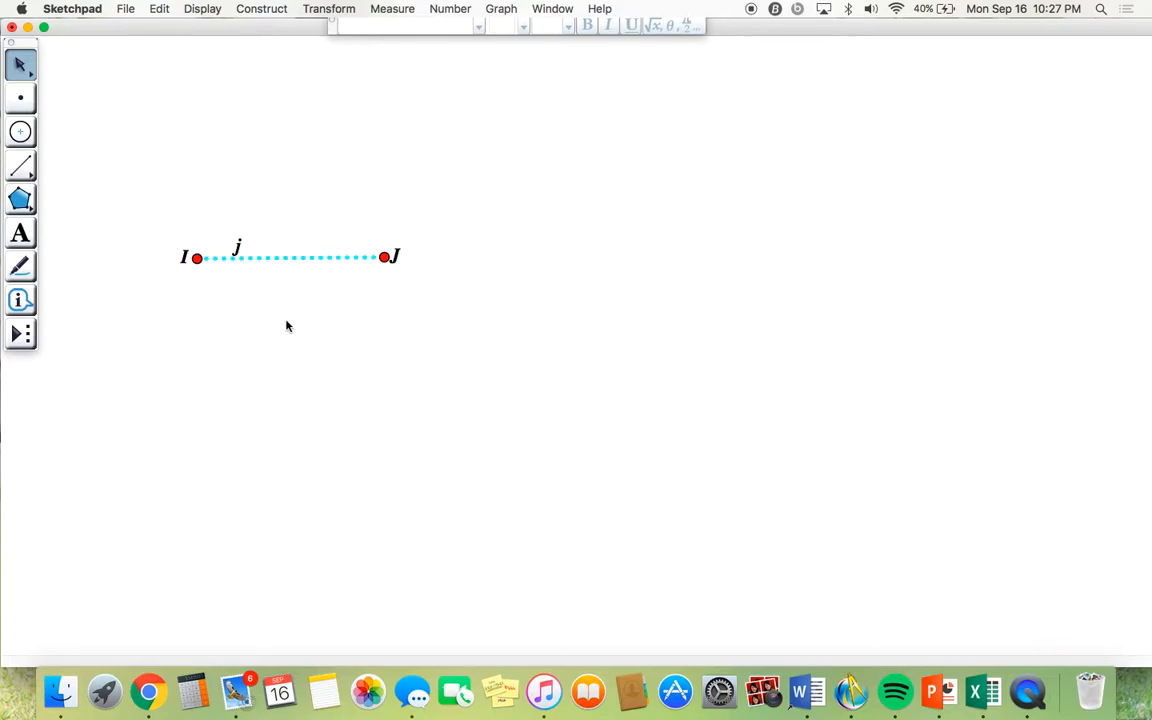
double_click(184, 257)
text(\)
key(BackSpace)
text(A)
click(591, 346)
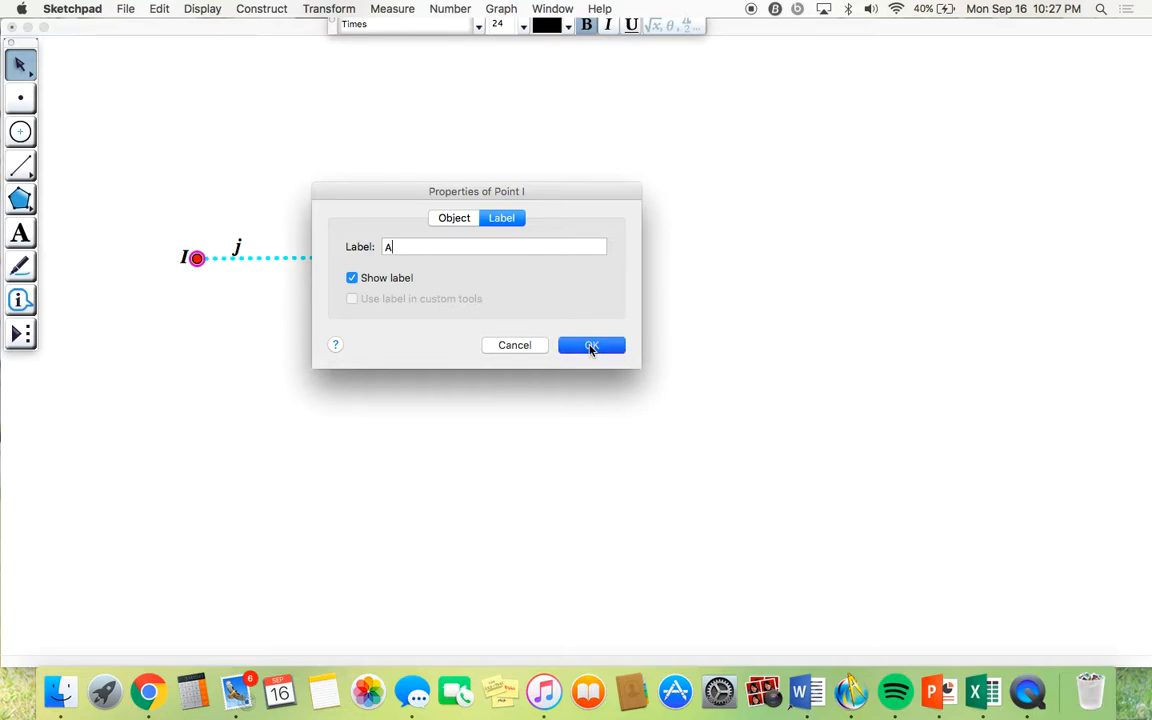
- Change the label of the segment's right endpoint to B
double_click(397, 258)
key(BackSpace)
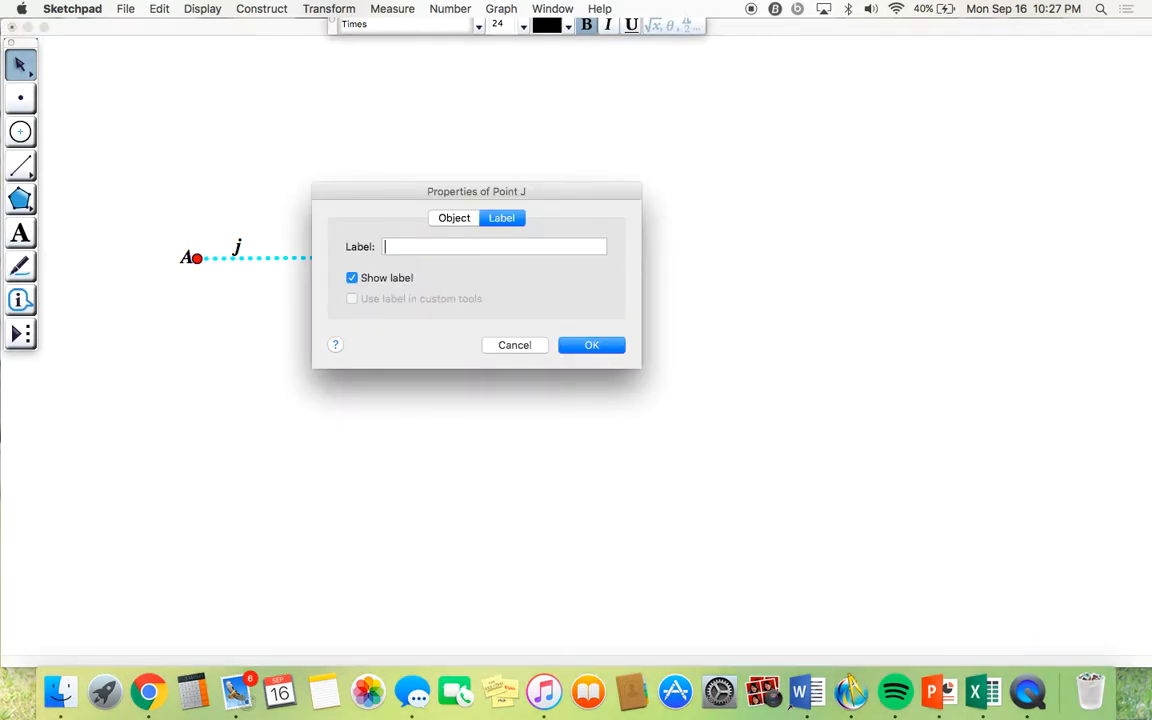
text(B)
key(Return)
- Change the segment's own label to lowercase c and deselect everything
double_click(237, 246)
key(BackSpace)
text(C)
key(BackSpace)
text(c)
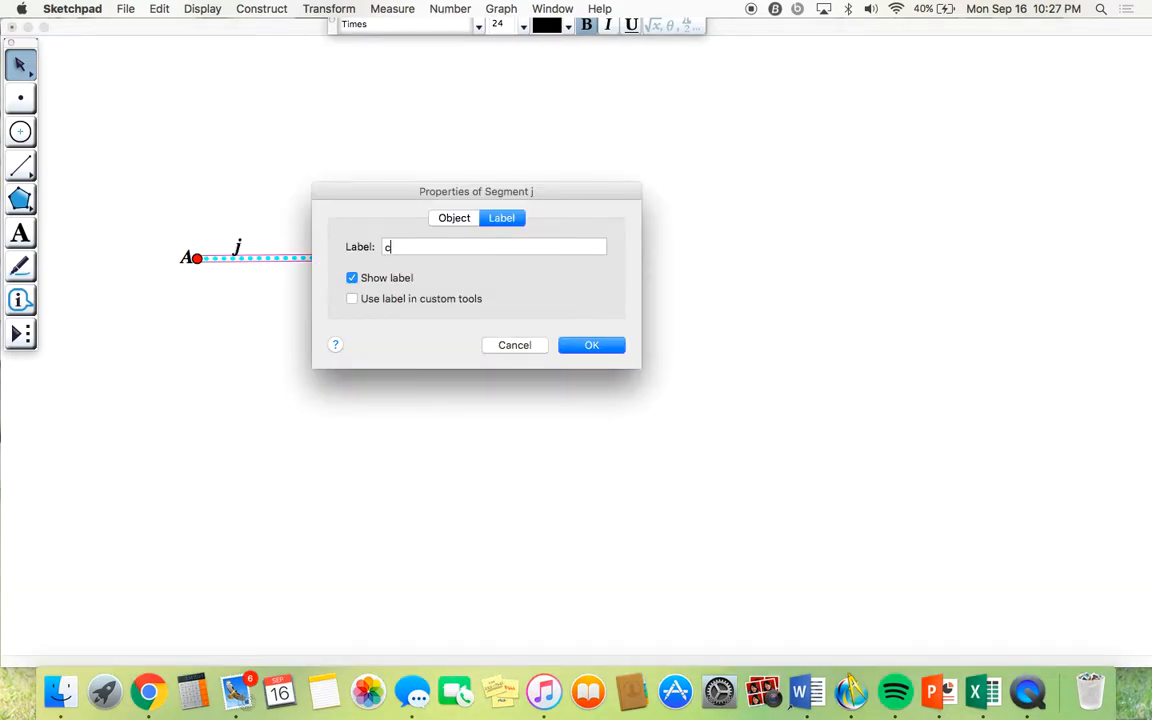
key(Return)
click(211, 289)
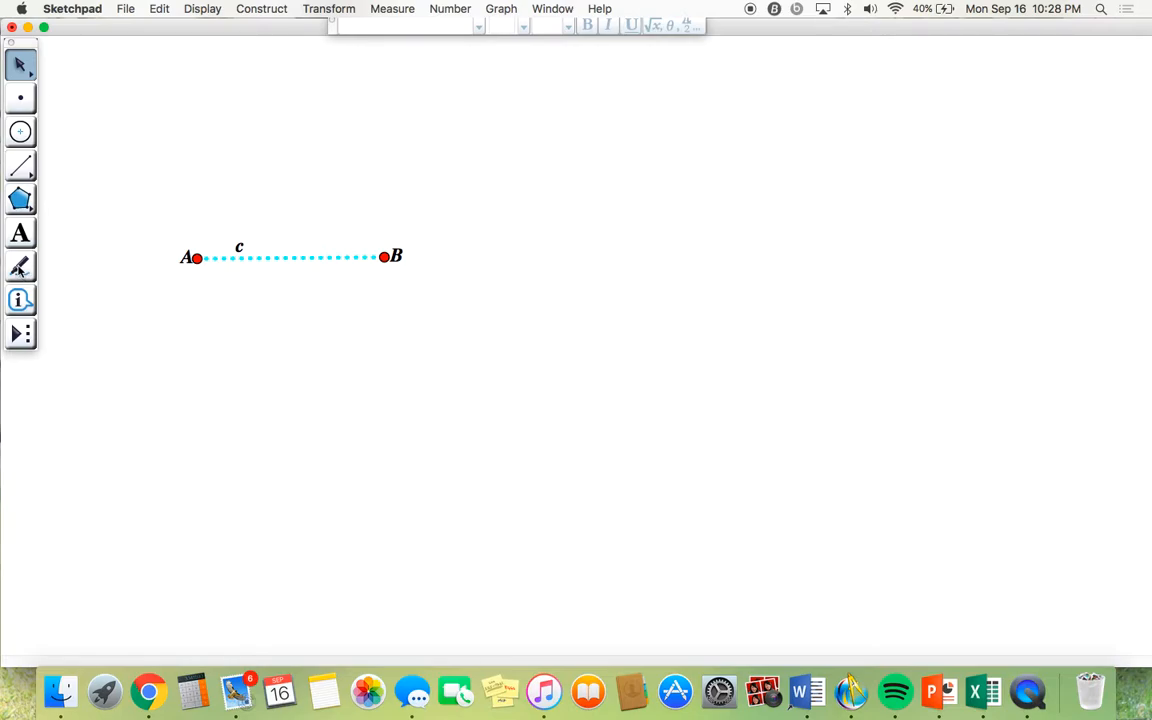
- Handwrite "AB" with a bar above it under the segment using the Marker tool, and delete the drawing
click(19, 268)
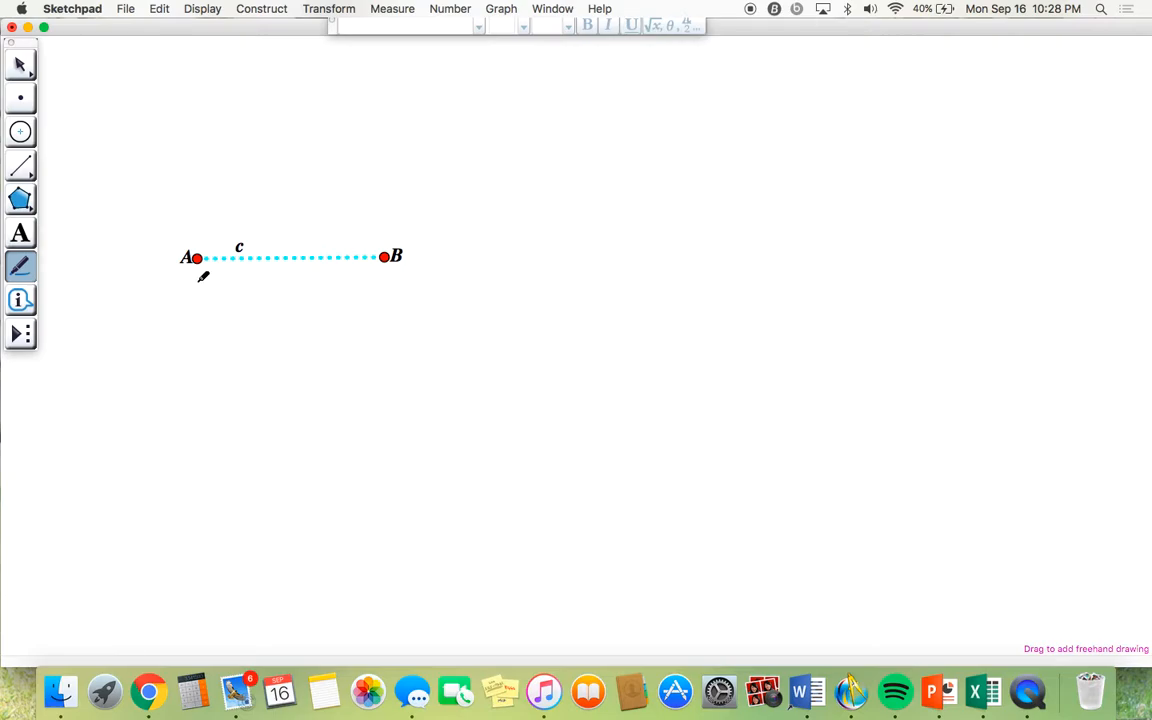
mouse_move(207, 323)
mouse_down()
mouse_move(216, 284)
mouse_move(240, 316)
mouse_move(249, 287)
mouse_move(259, 310)
mouse_move(246, 288)
mouse_move(272, 290)
mouse_move(214, 270)
mouse_move(241, 268)
mouse_up()
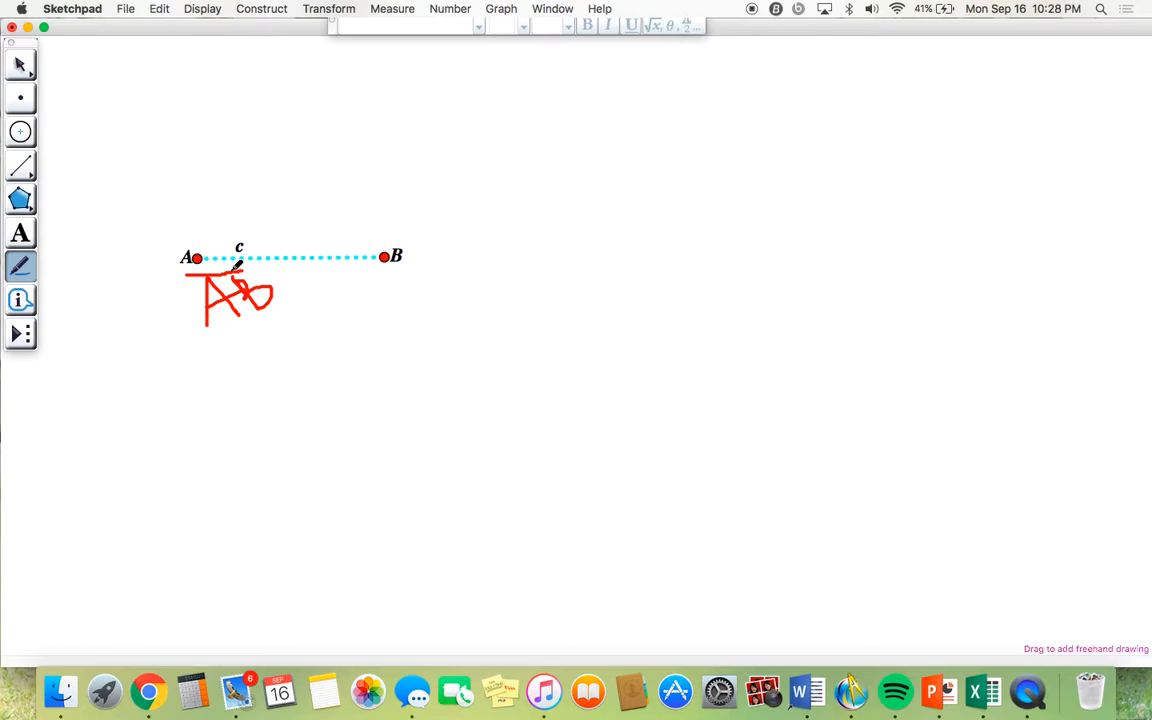
click(20, 64)
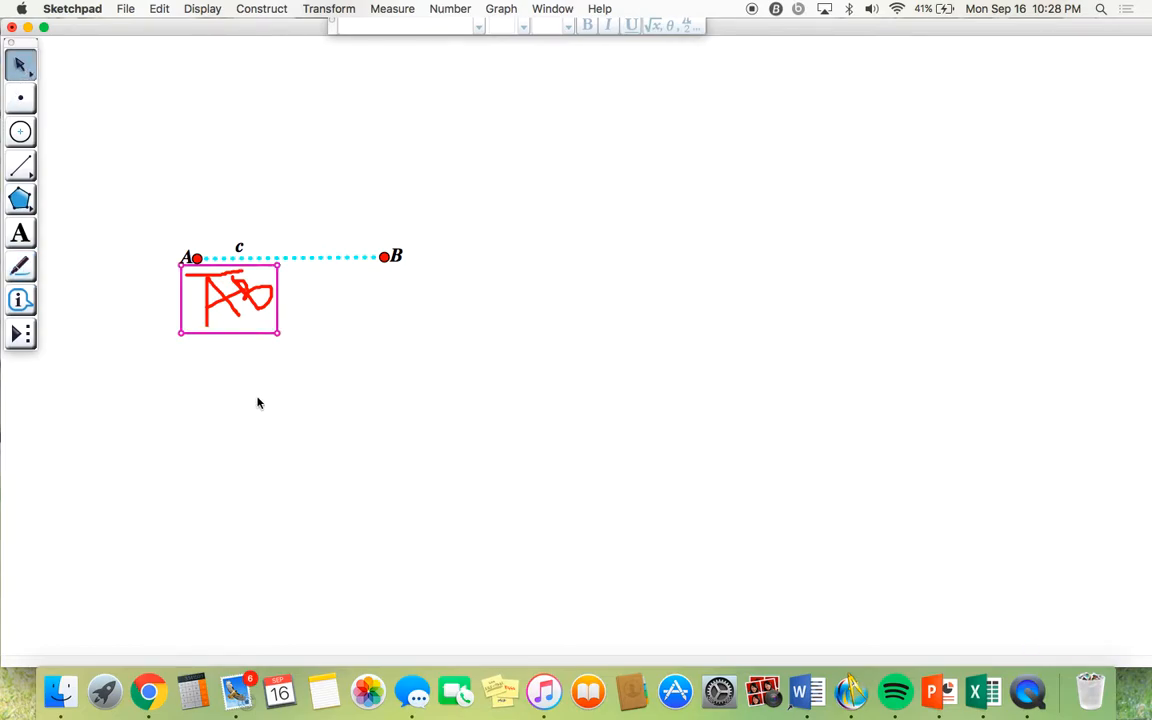
key(Delete)
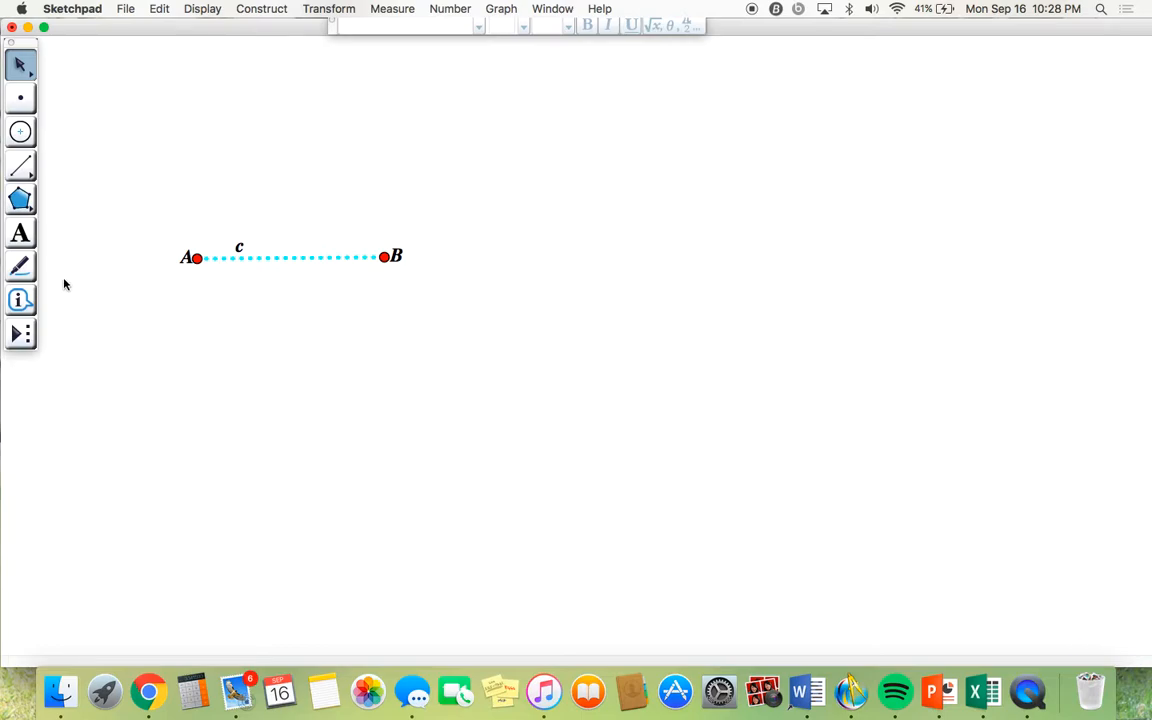
- Add a single-stroke tick mark to segment AB slightly left of its middle with the Marker tool, and deselect it
click(22, 267)
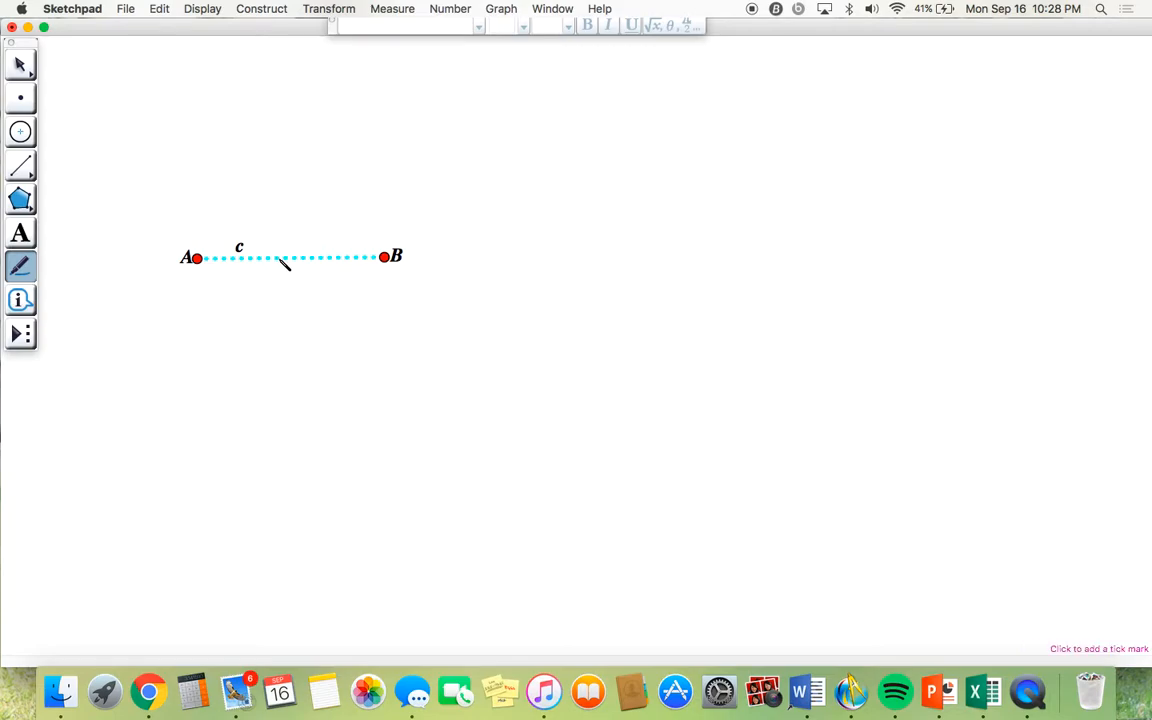
click(280, 258)
mouse_move(281, 260)
mouse_down()
mouse_move(297, 259)
mouse_move(276, 259)
mouse_up()
click(22, 66)
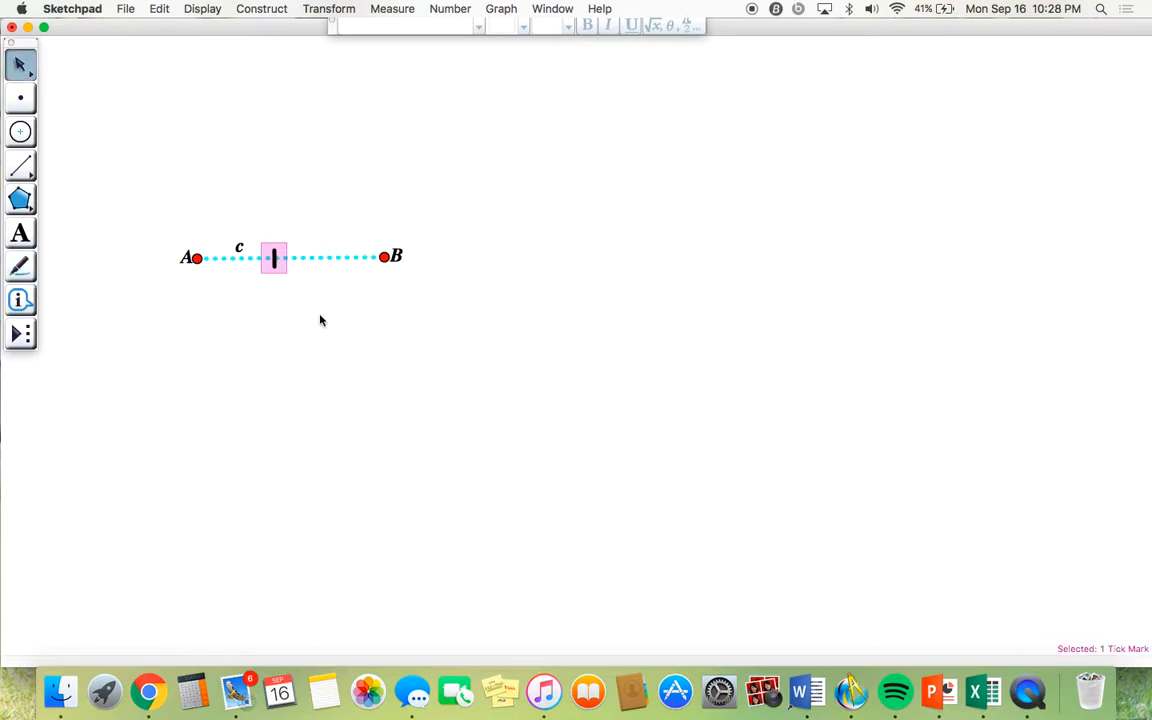
click(324, 315)
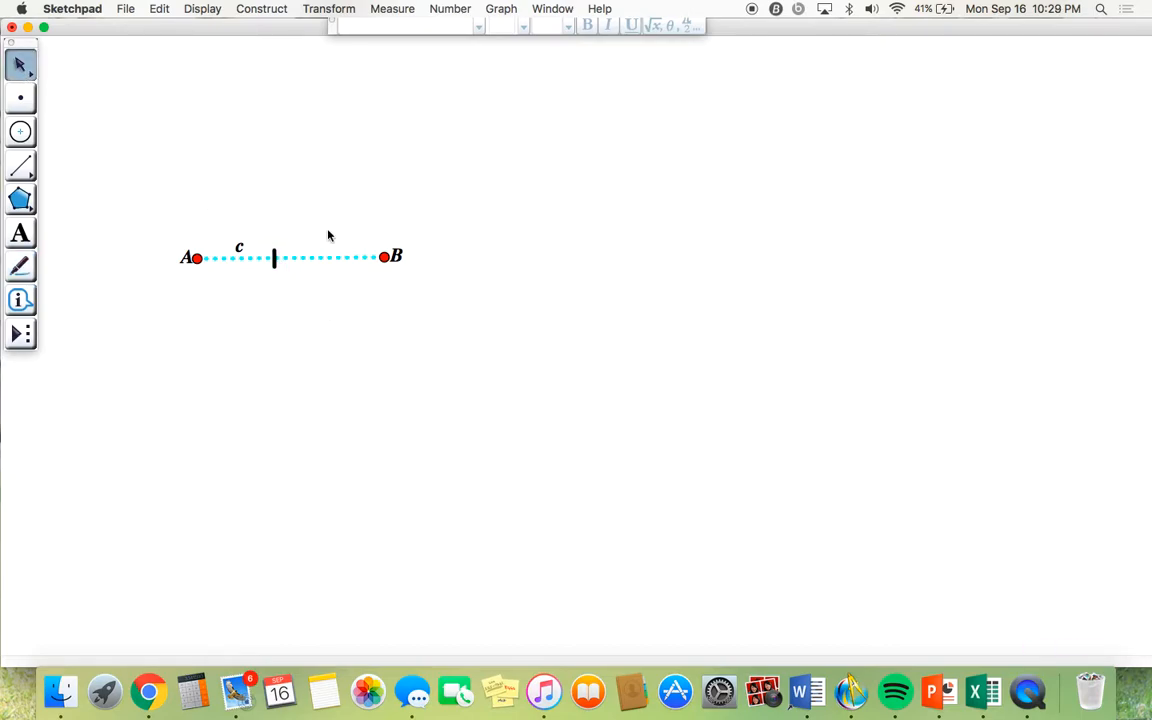
- Construct a second near-horizontal segment above segment AB and mark it with a single tick slightly left of its middle
click(21, 164)
drag(175, 198, 380, 197)
click(24, 62)
click(180, 138)
click(20, 266)
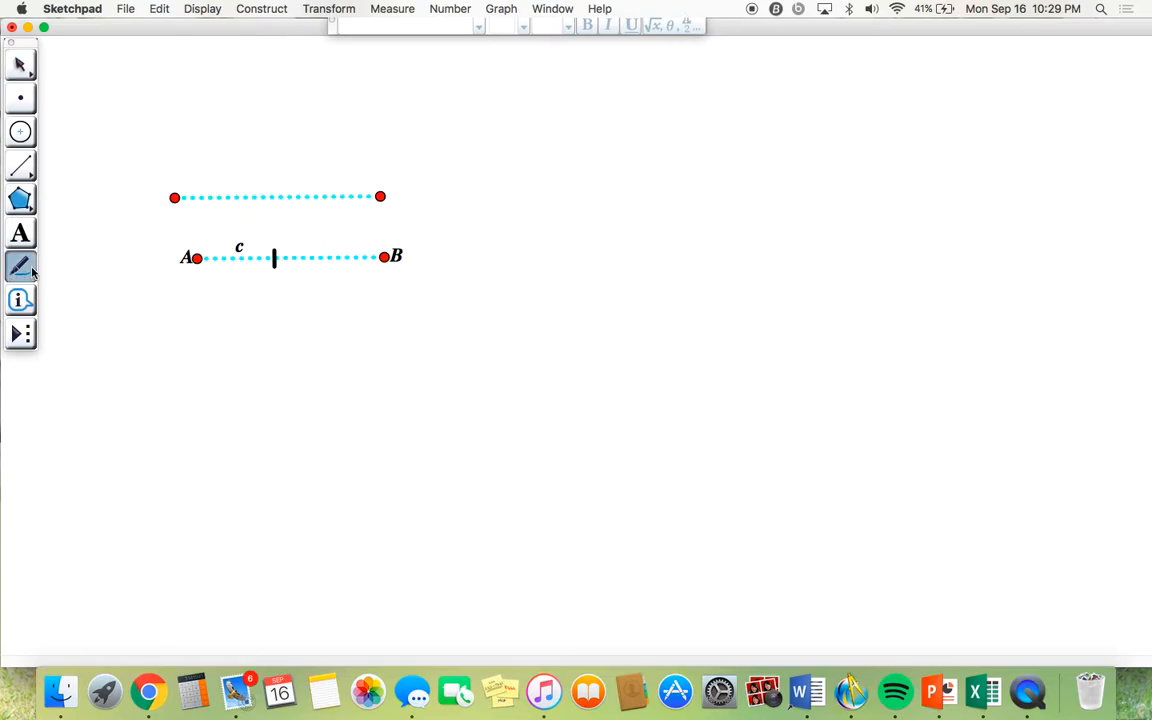
click(20, 62)
mouse_move(309, 197)
mouse_down()
mouse_move(297, 193)
mouse_move(313, 201)
mouse_up()
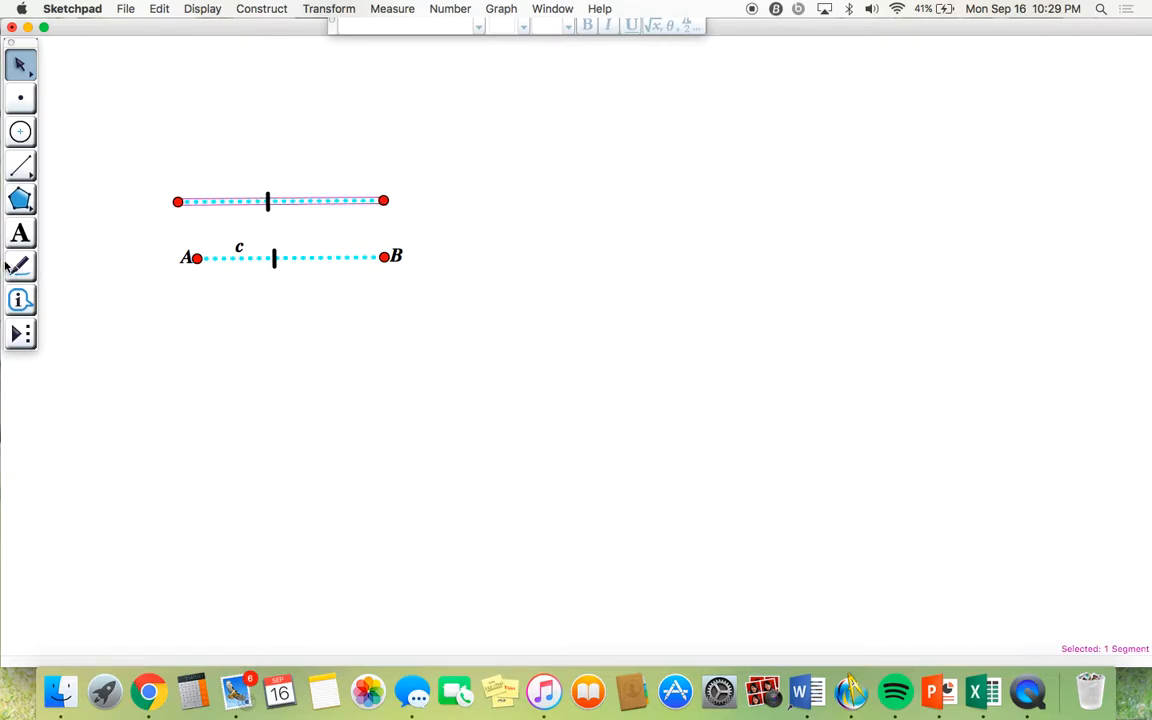
- Construct an unfilled triangle with the edges-only Polygon tool below segment AB, and deselect it
click(21, 200)
drag(21, 200, 108, 205)
click(319, 409)
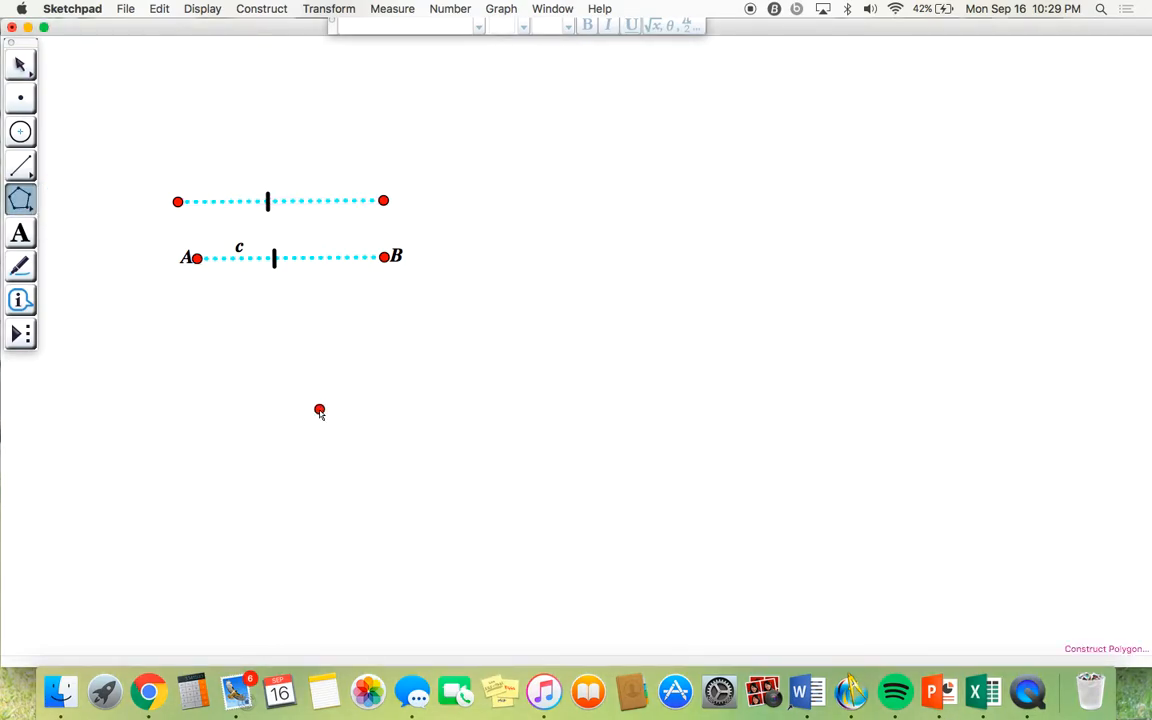
click(292, 516)
click(417, 495)
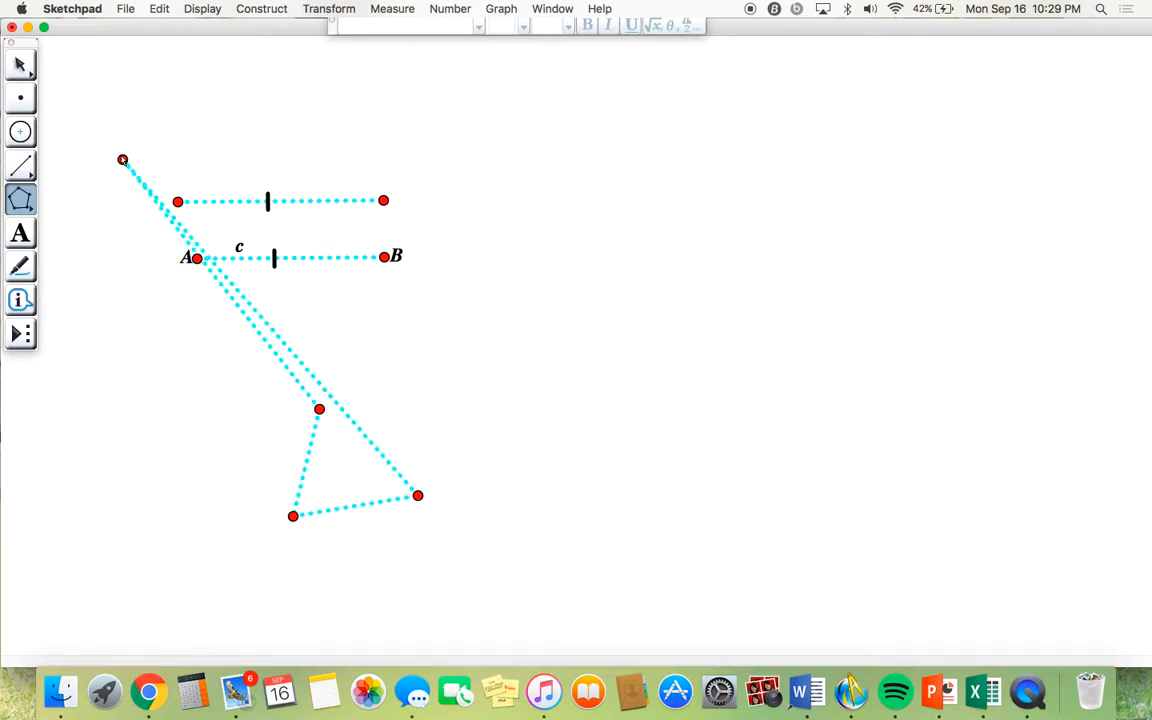
click(418, 496)
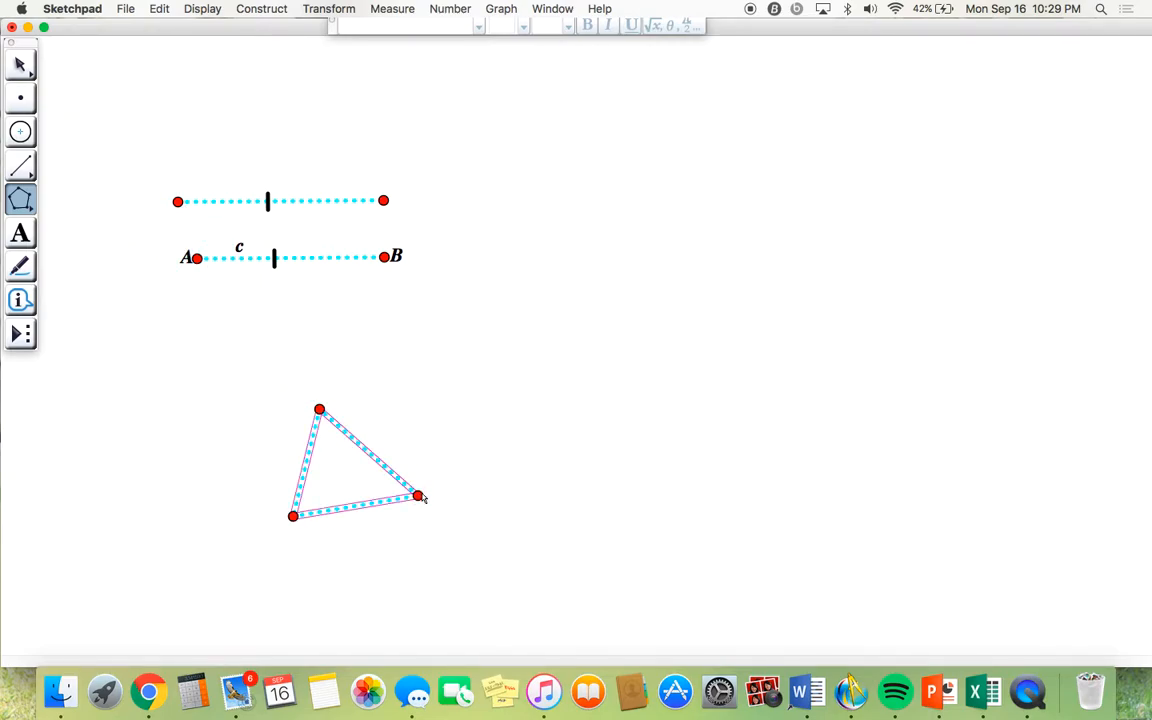
click(20, 64)
click(496, 380)
- Mark all three interior angles of the triangle with the Marker tool
click(20, 266)
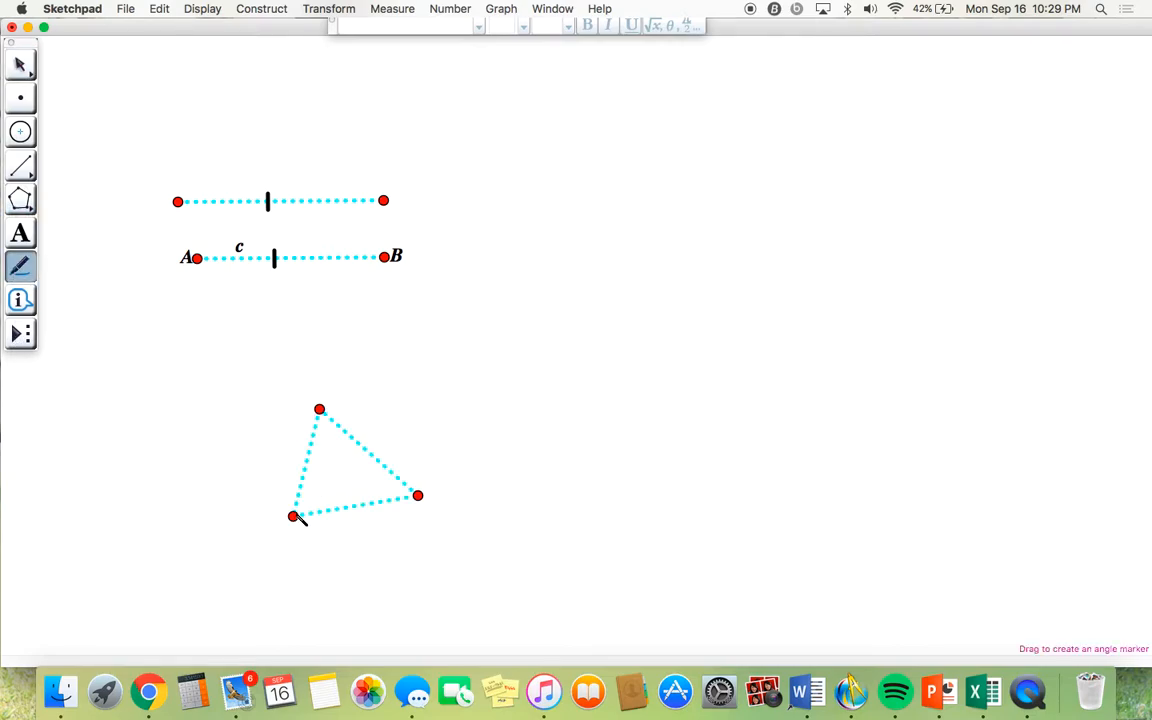
drag(296, 515, 303, 505)
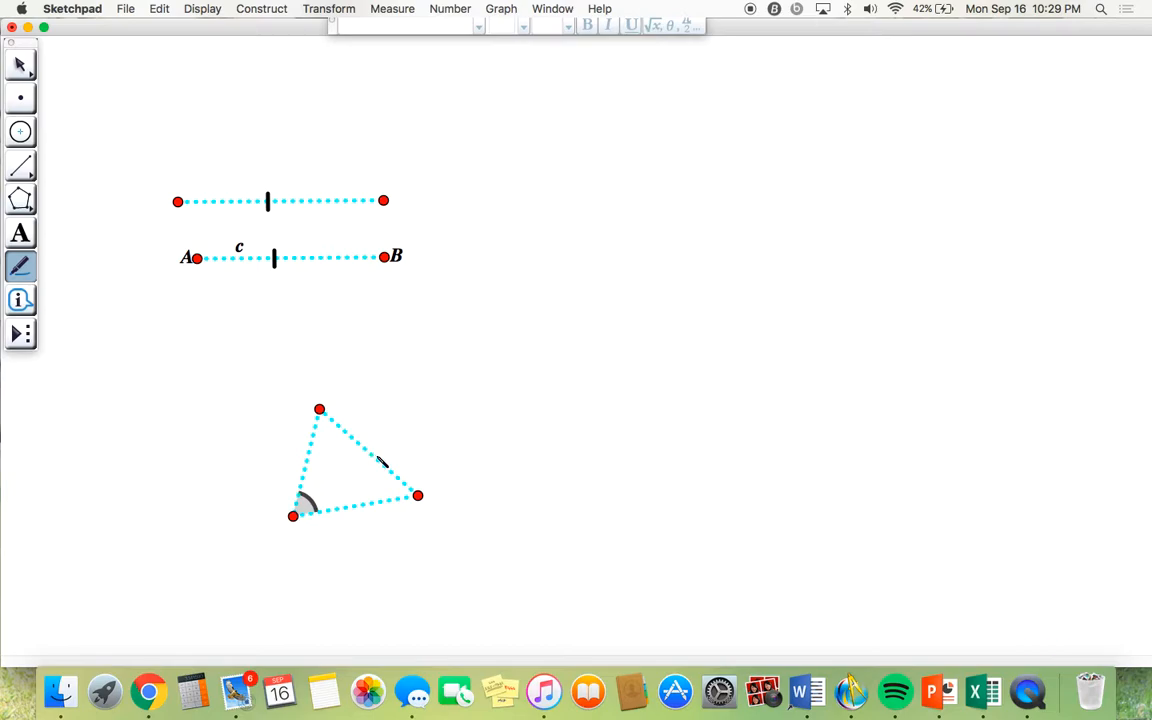
drag(417, 495, 402, 489)
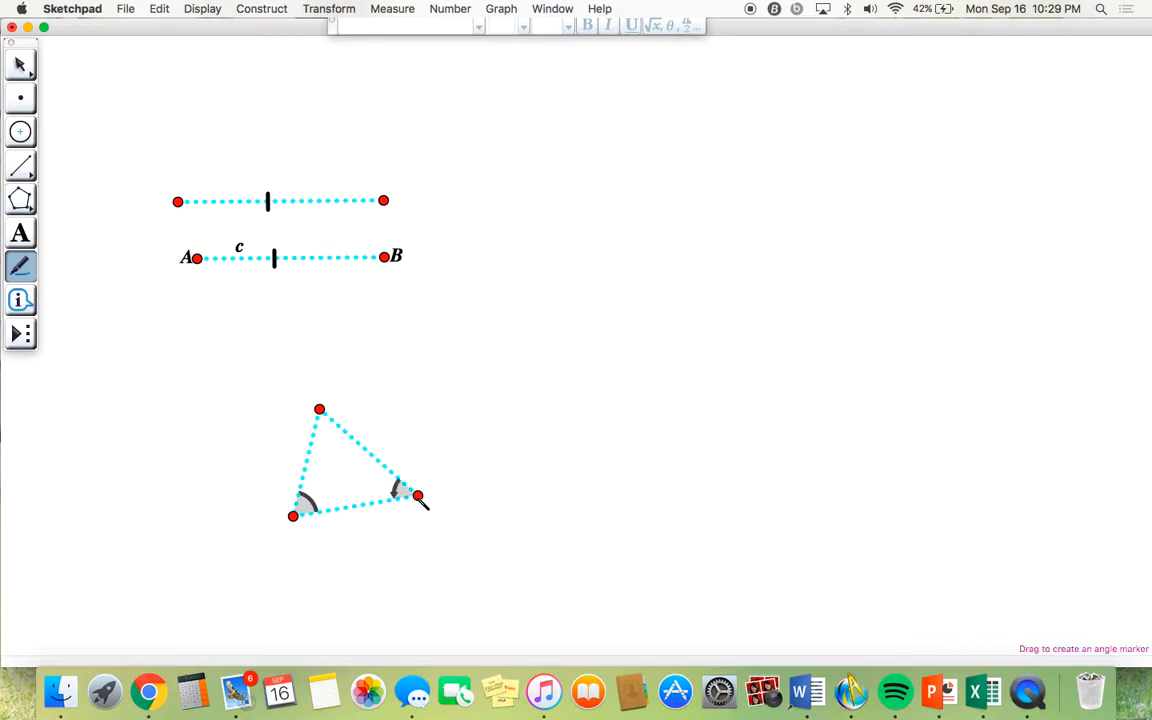
drag(319, 411, 325, 424)
click(14, 64)
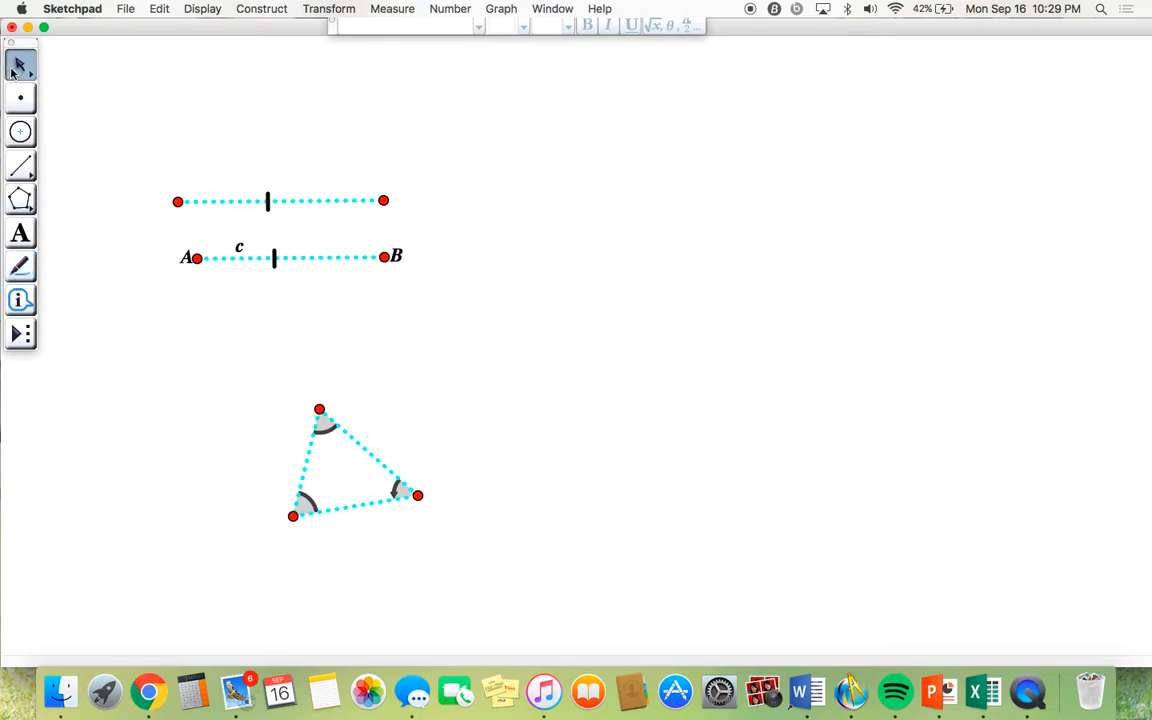
- Color the angle marker at the triangle's top vertex magenta
right_click(326, 427)
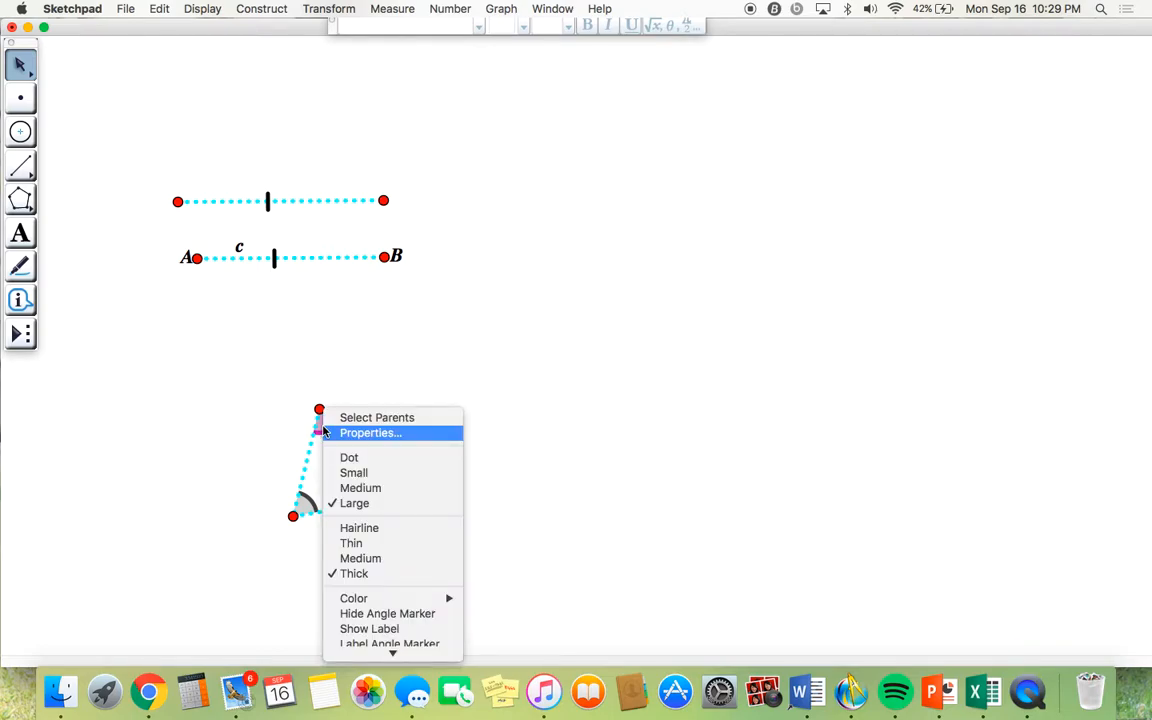
mouse_move(376, 600)
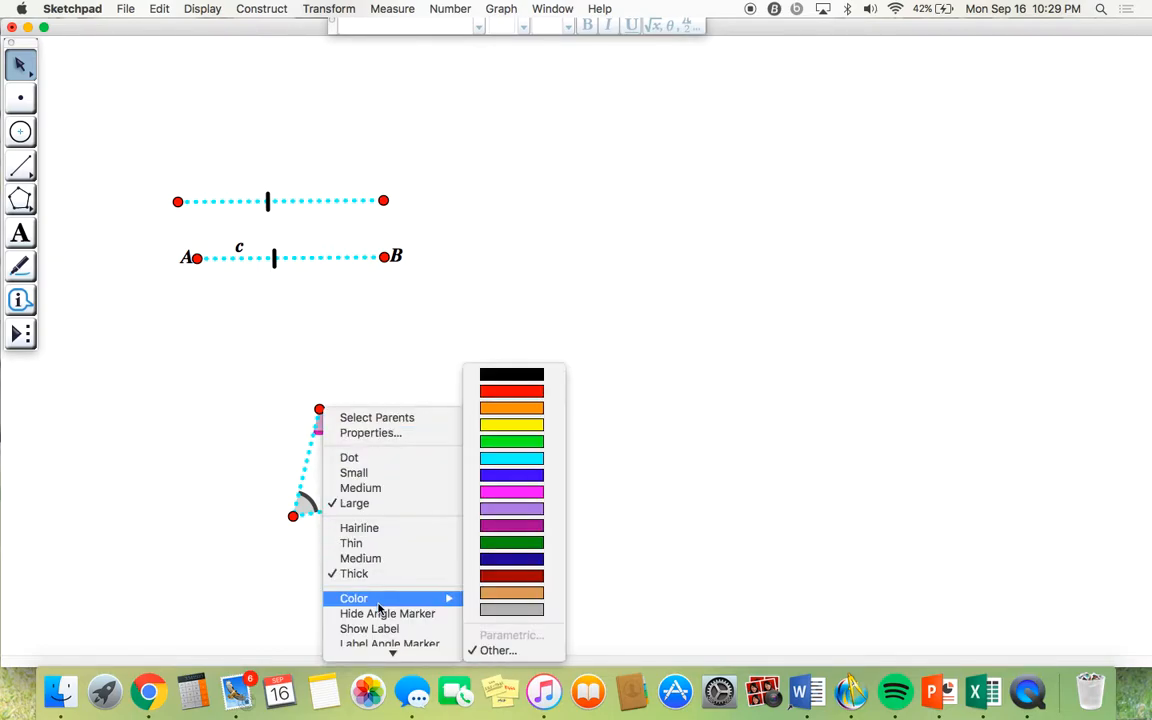
click(511, 491)
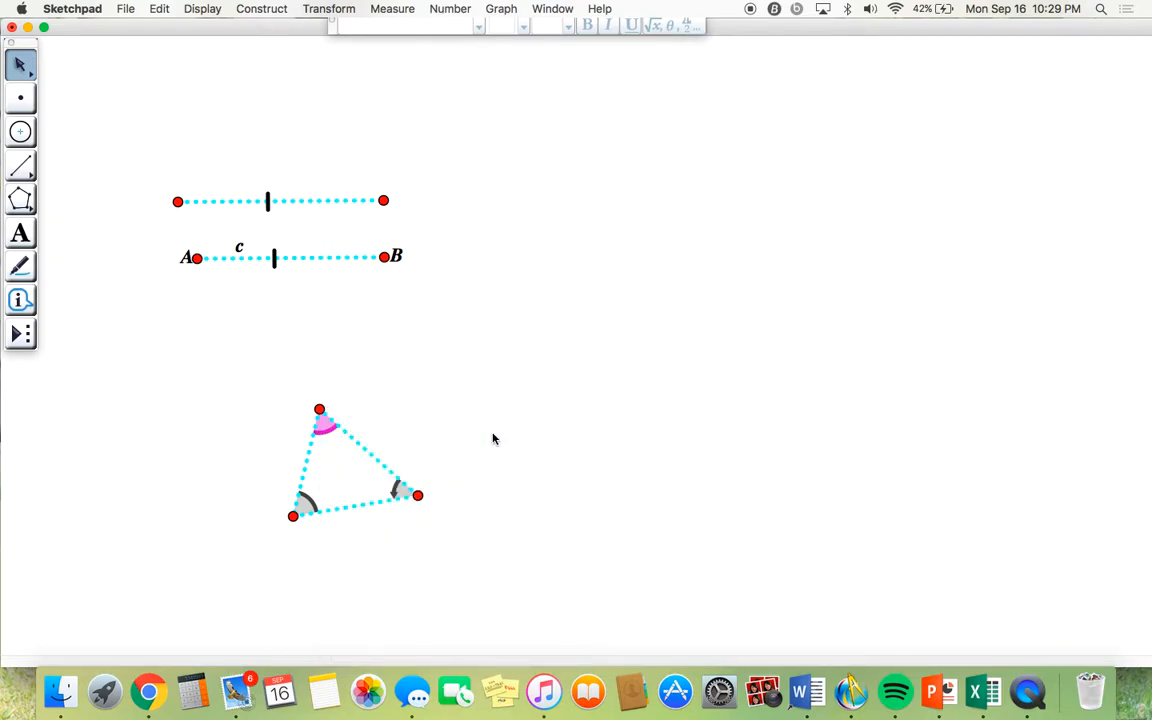
- Reshape the triangle by moving its top vertex up and to the left
click(398, 490)
click(300, 506)
drag(319, 409, 265, 377)
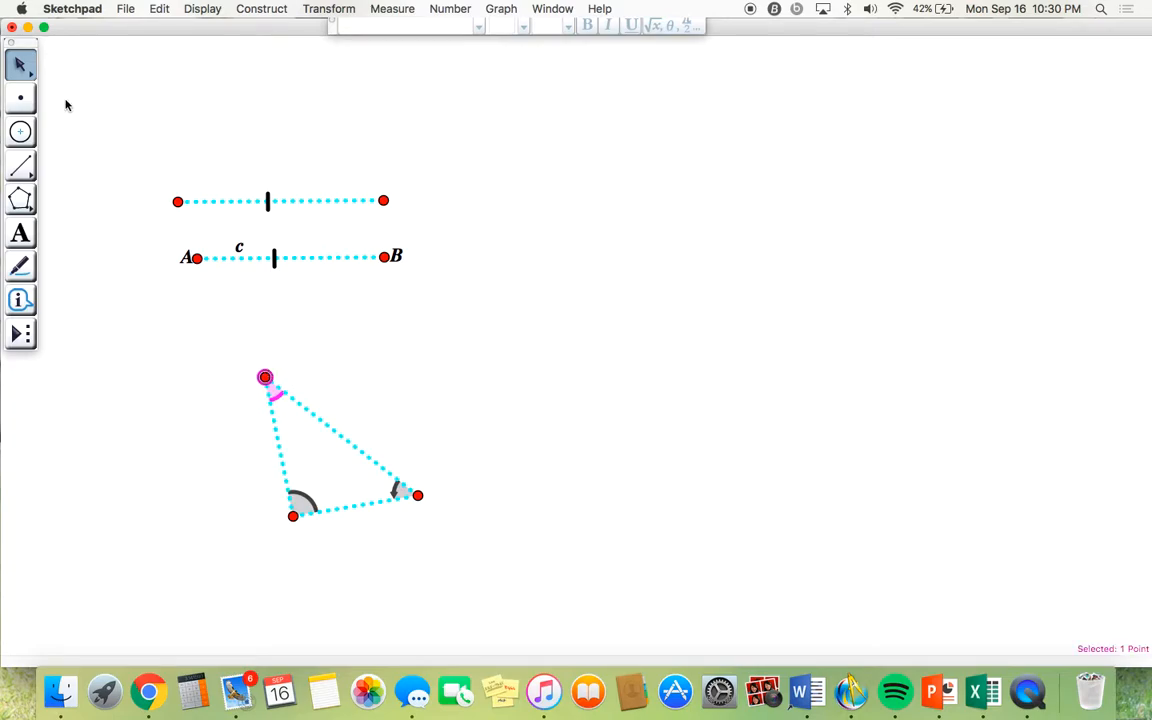
- Examine the definitions of the unlabelled segment's left endpoint, the lower-left angle marker, point B and both tick marks with the Information tool
click(19, 301)
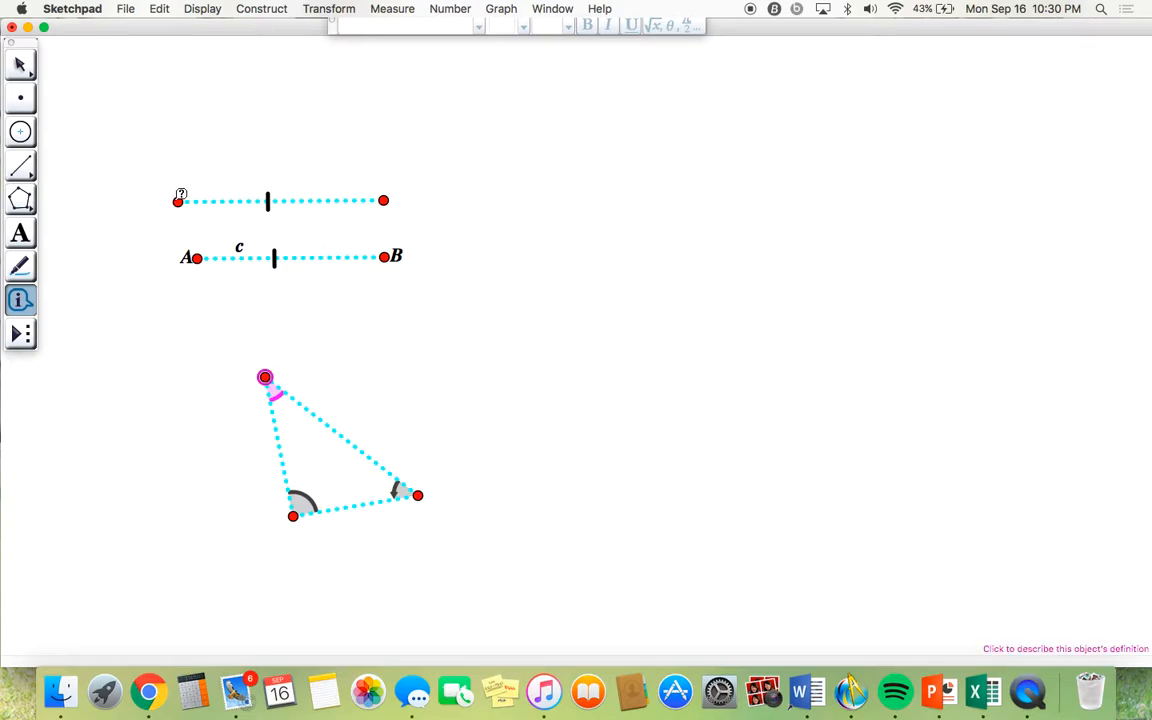
click(180, 197)
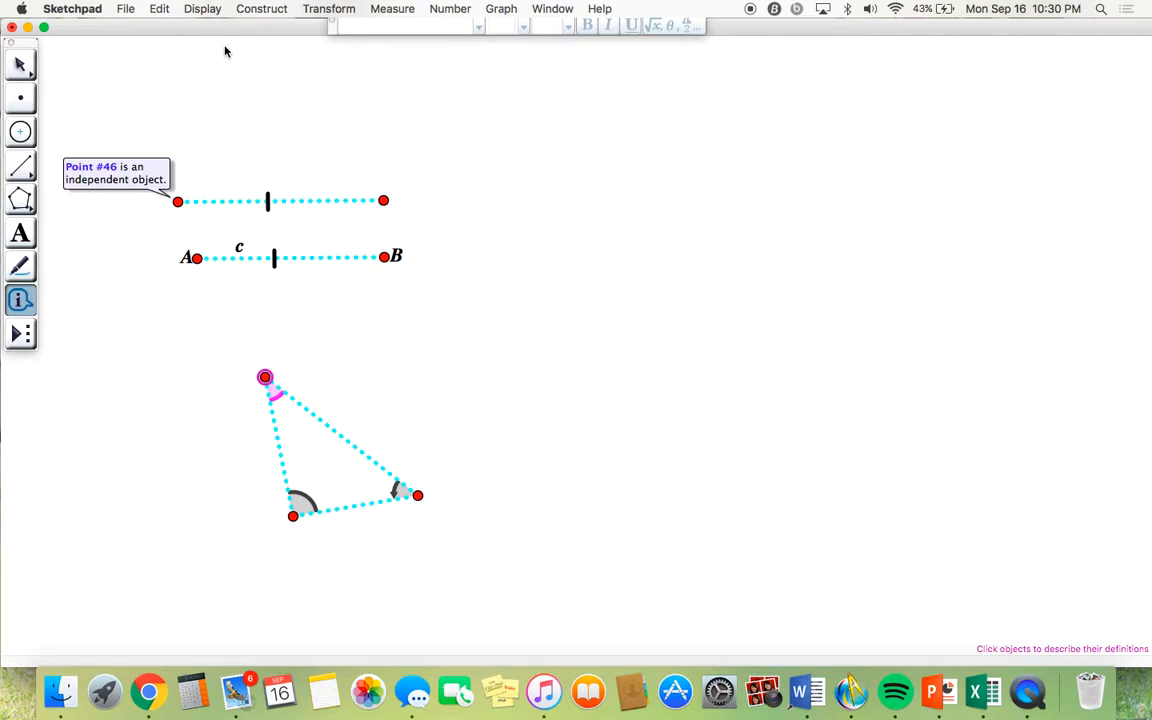
click(303, 499)
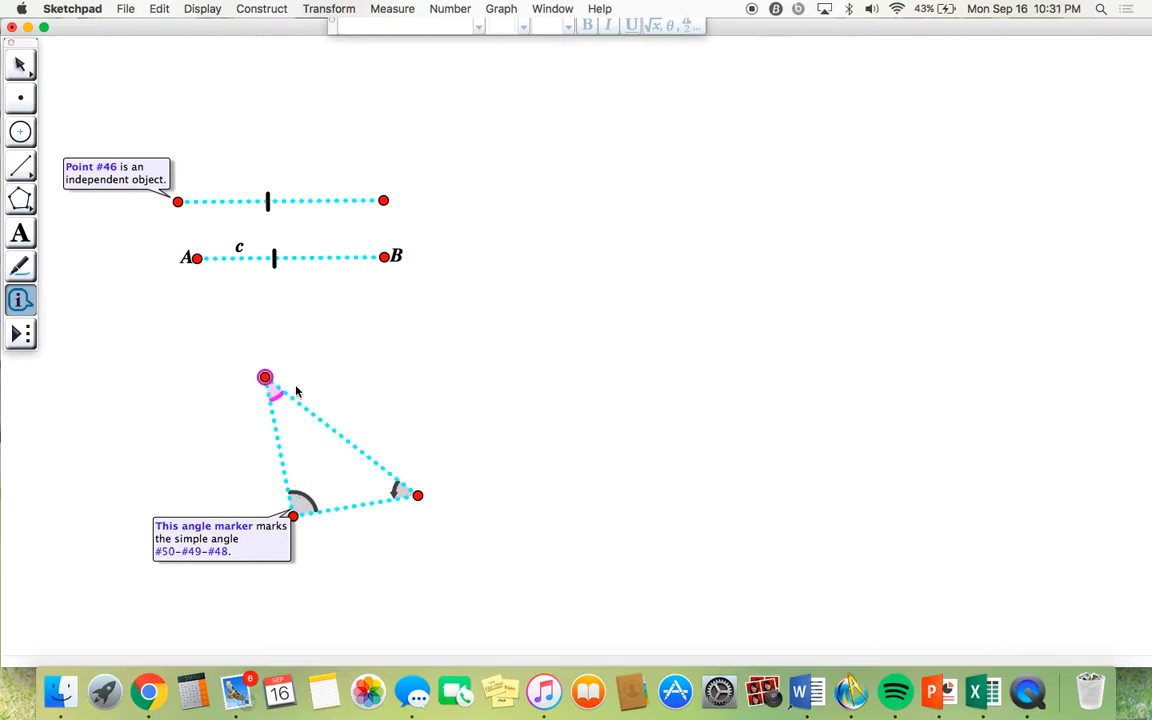
click(390, 254)
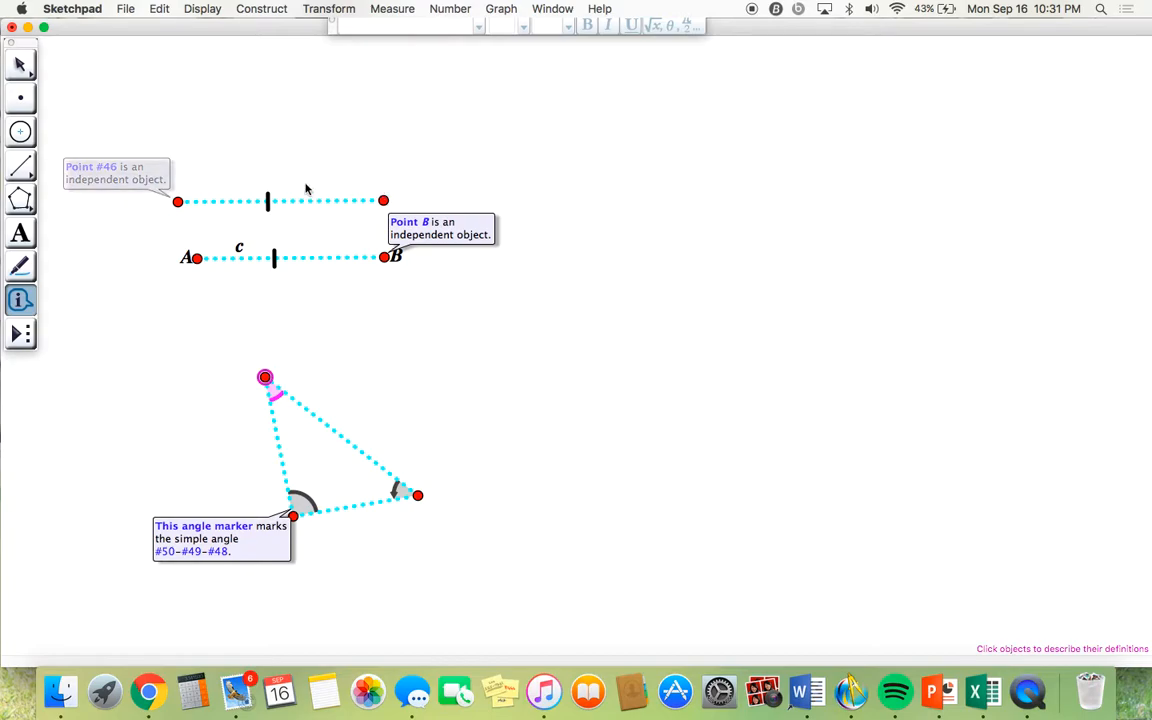
click(268, 197)
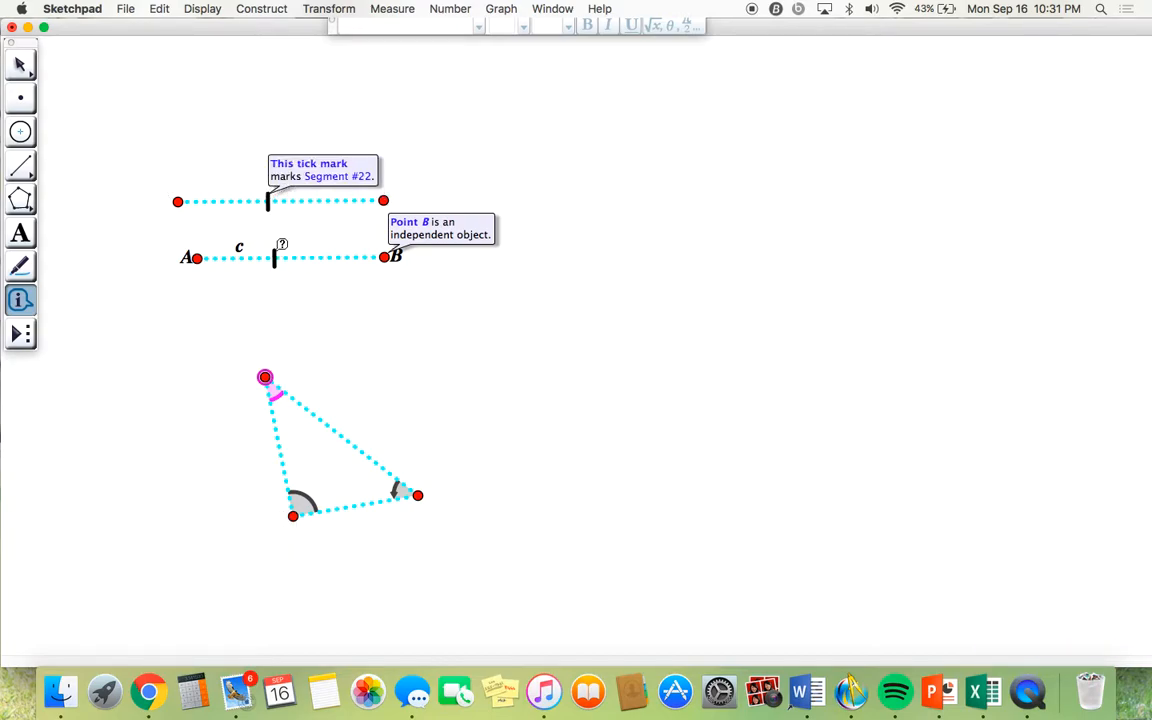
click(277, 252)
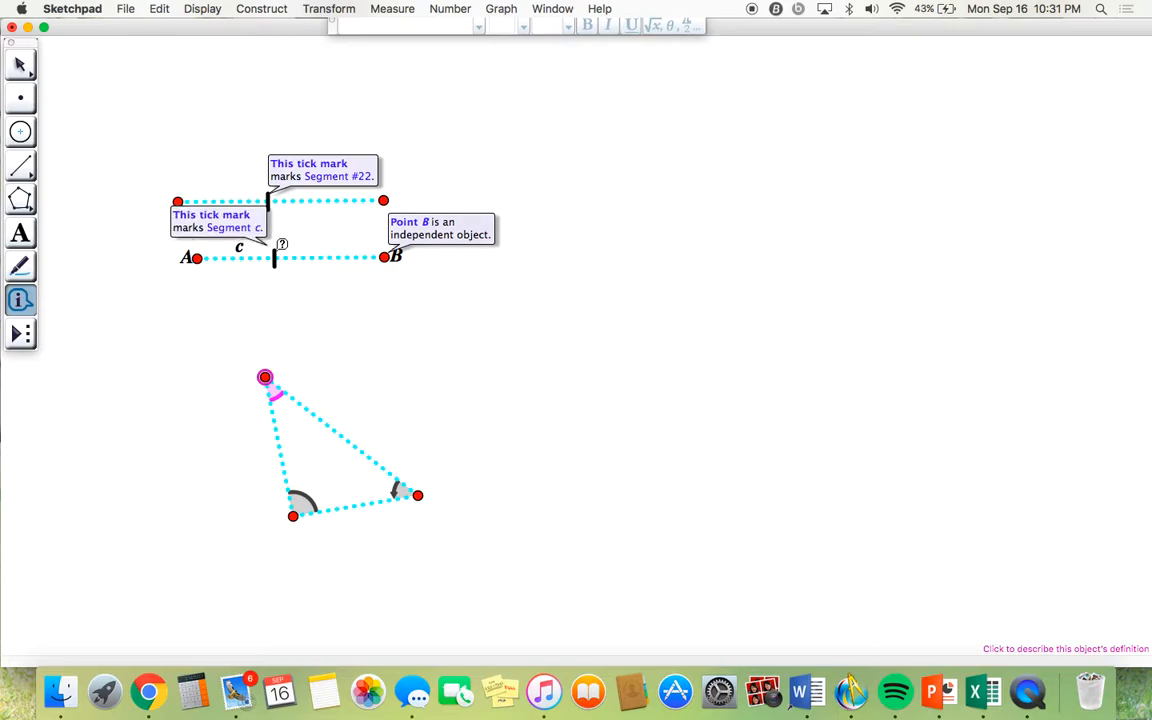
click(20, 68)
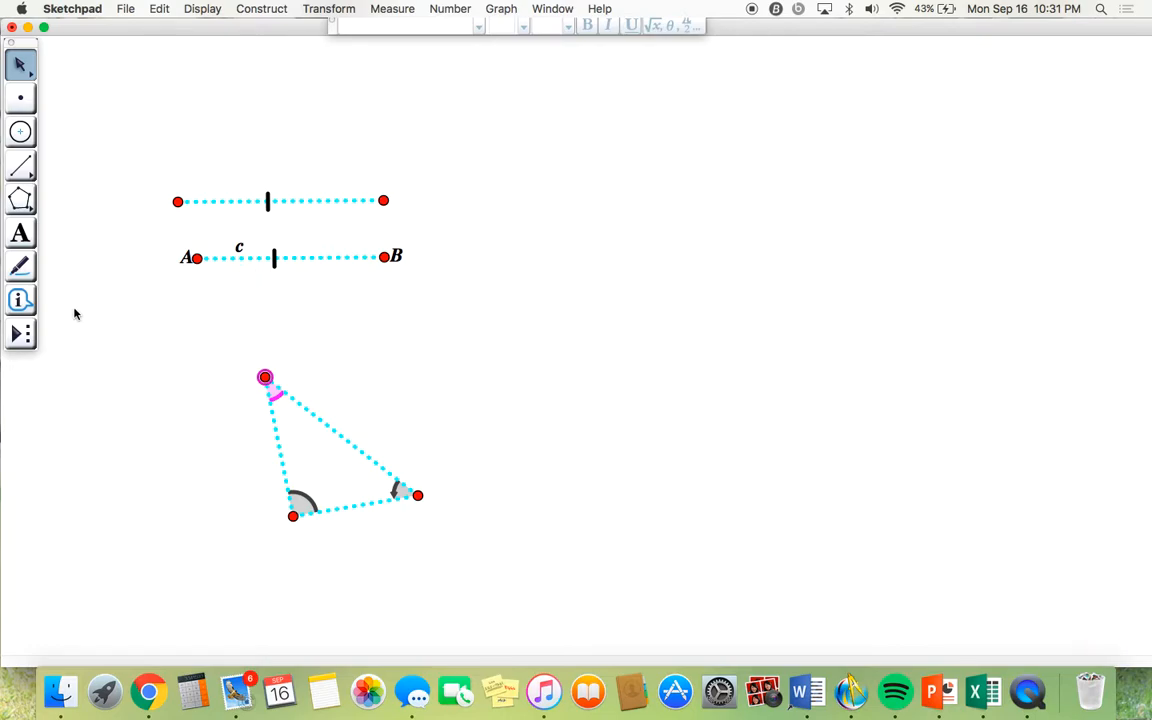
- Construct a short arrow-tipped segment beside the triangle with a custom tool from the Logic Tools set
click(24, 338)
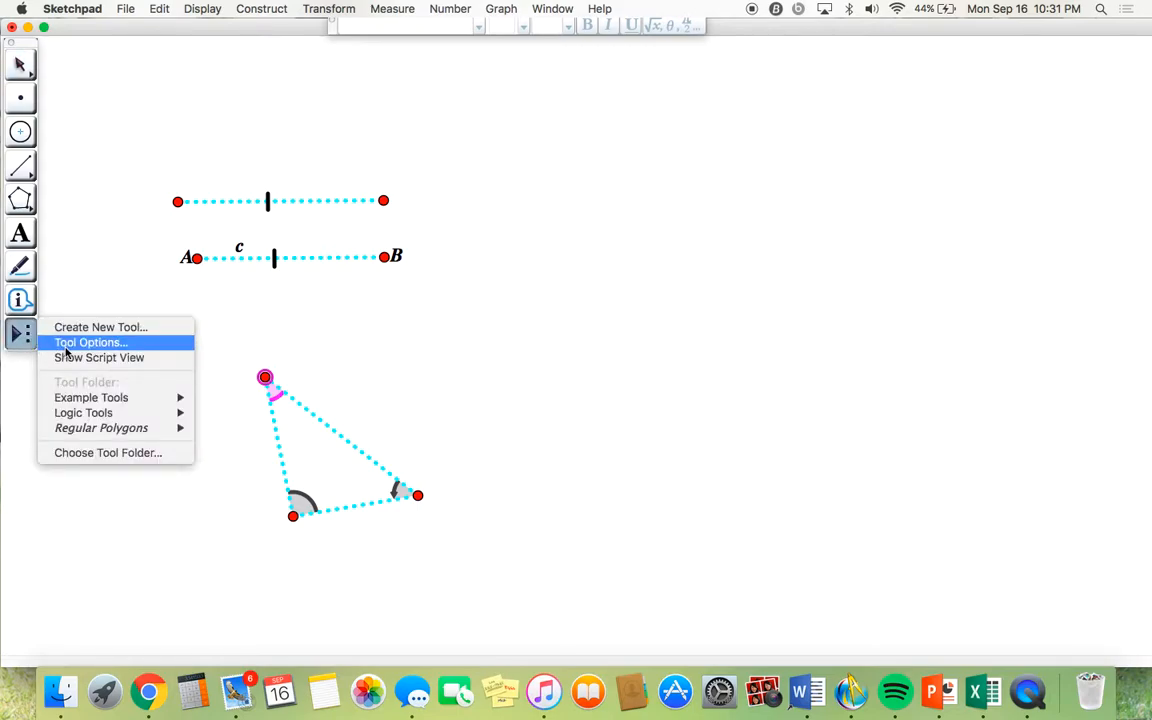
mouse_move(75, 399)
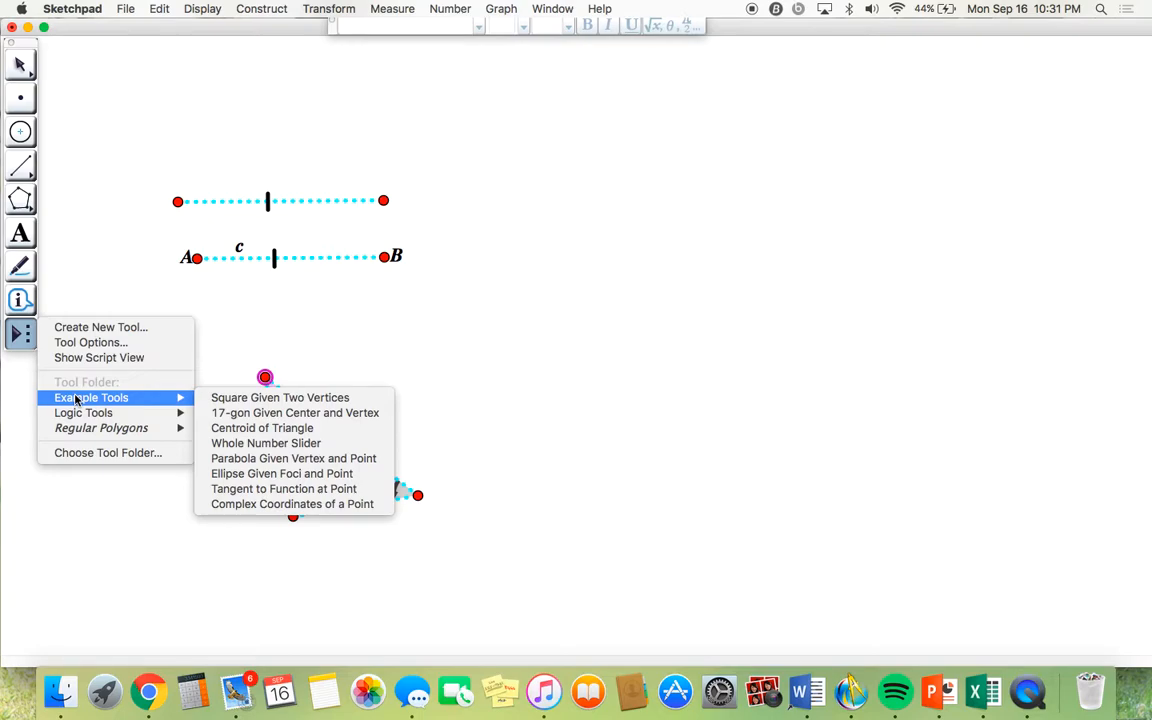
click(12, 338)
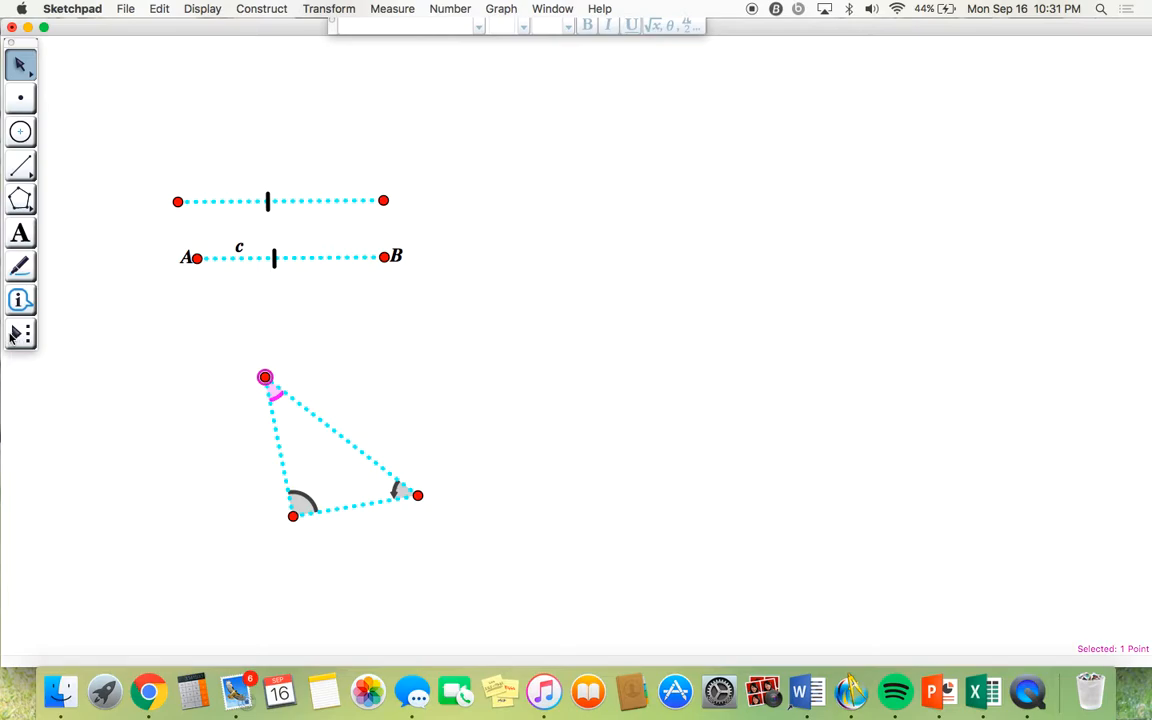
click(14, 337)
click(14, 337)
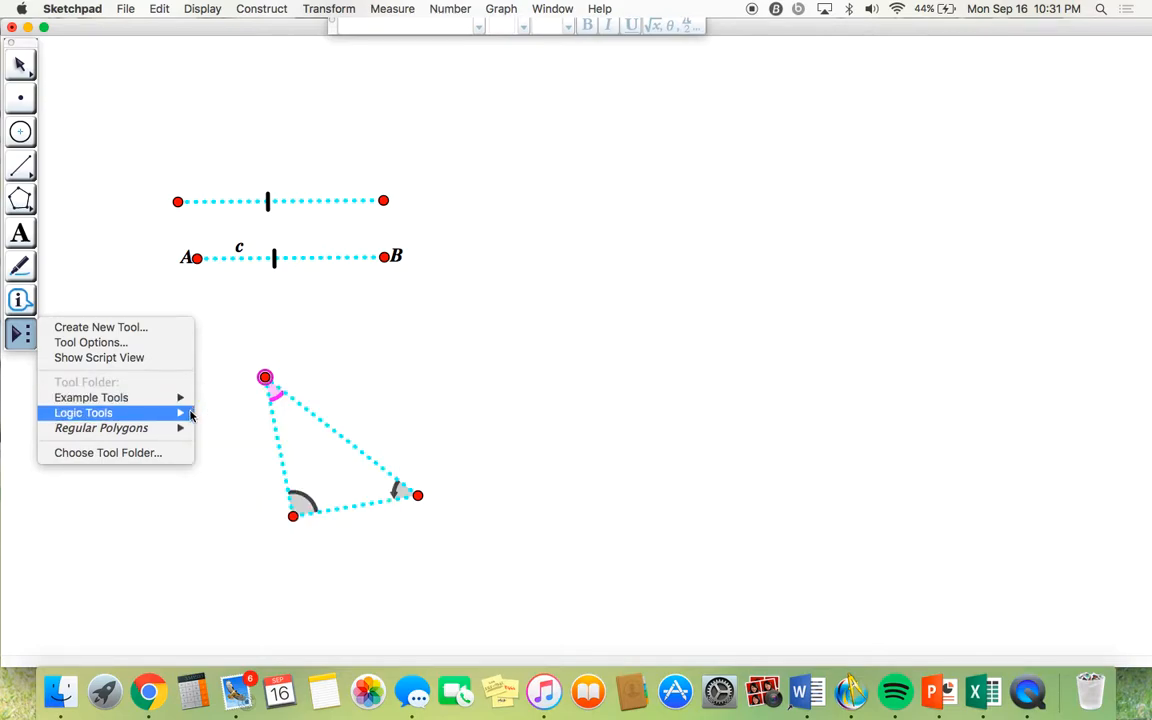
click(230, 413)
click(229, 408)
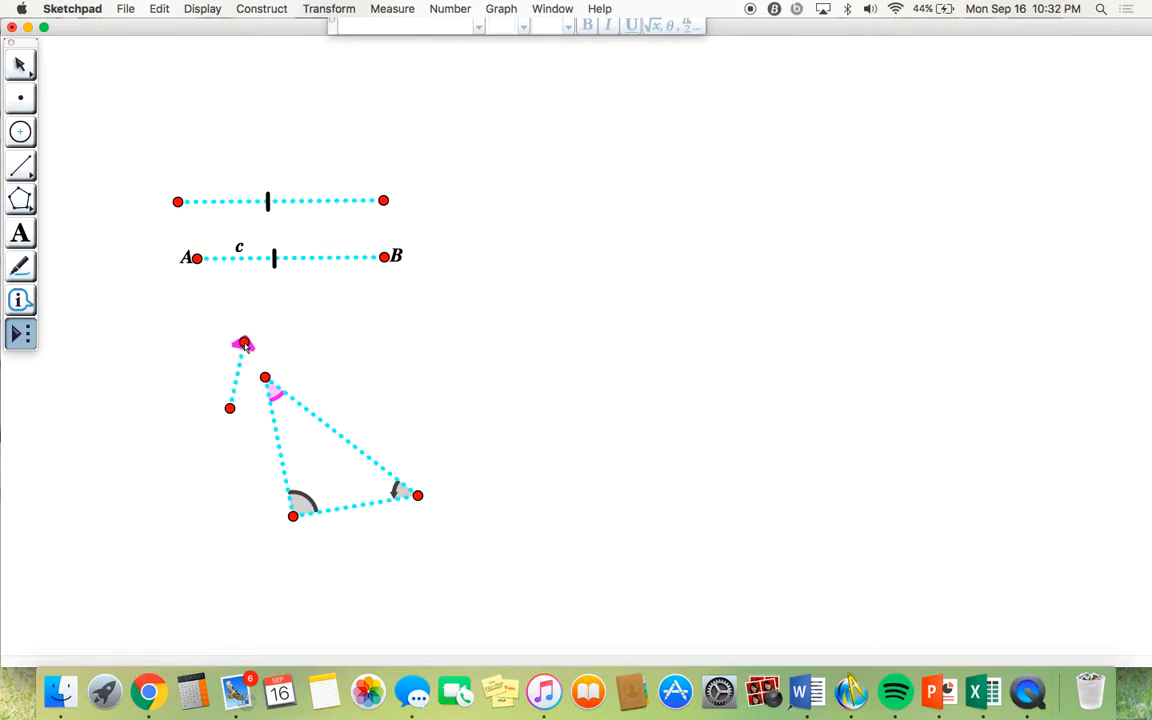
- Move the arrow segment into open space right of the triangle and lay it horizontally, and delete the two marked segments and the triangle
click(15, 63)
drag(242, 339, 698, 330)
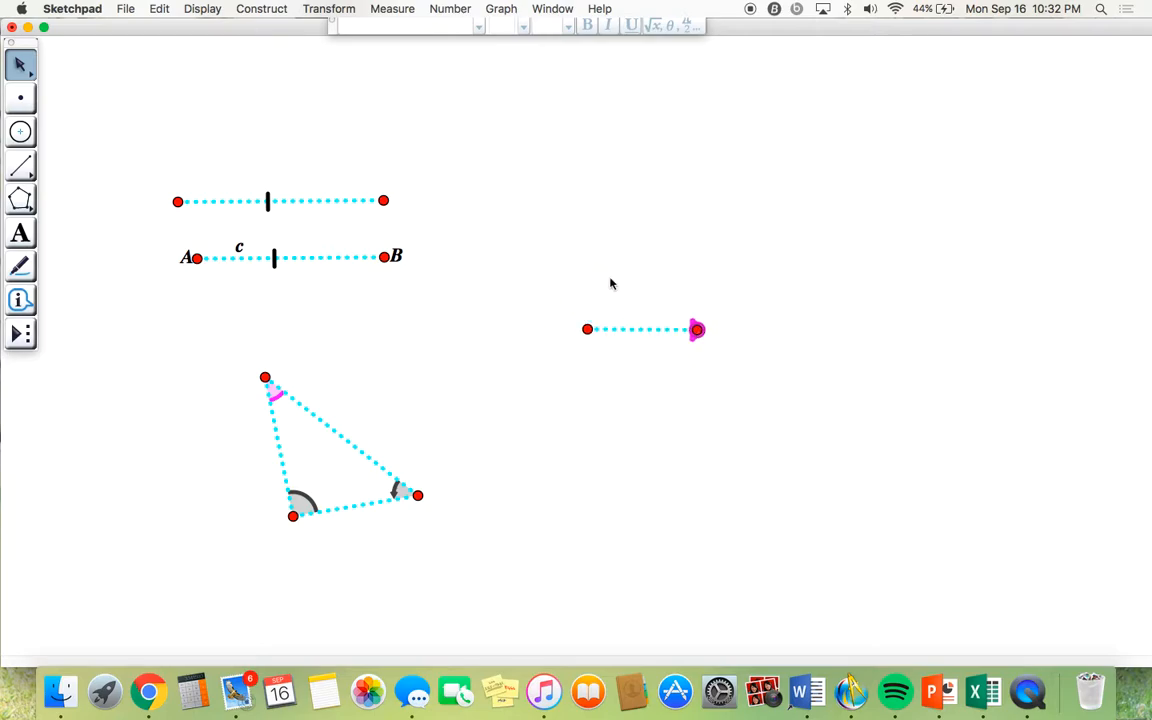
drag(100, 193, 448, 587)
key(BackSpace)
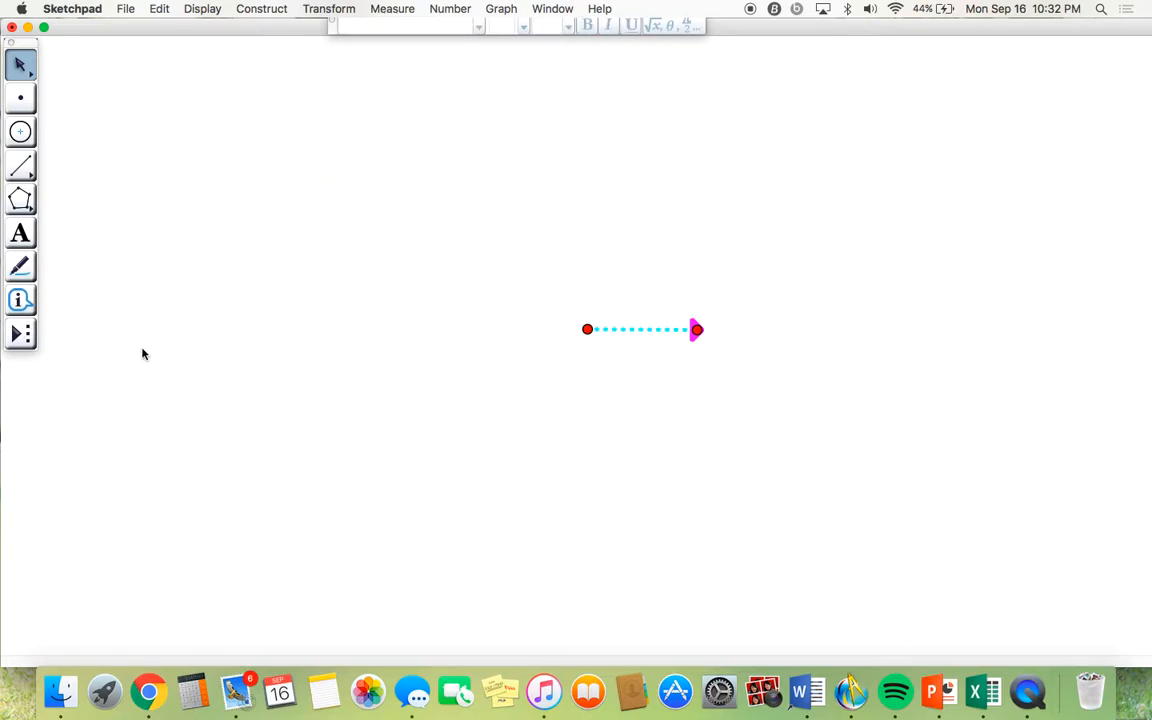
- Construct an equilateral triangle left of the arrow segment with the Regular Polygons custom tool 3/Equilateral Triangle by Edge
click(35, 333)
click(35, 333)
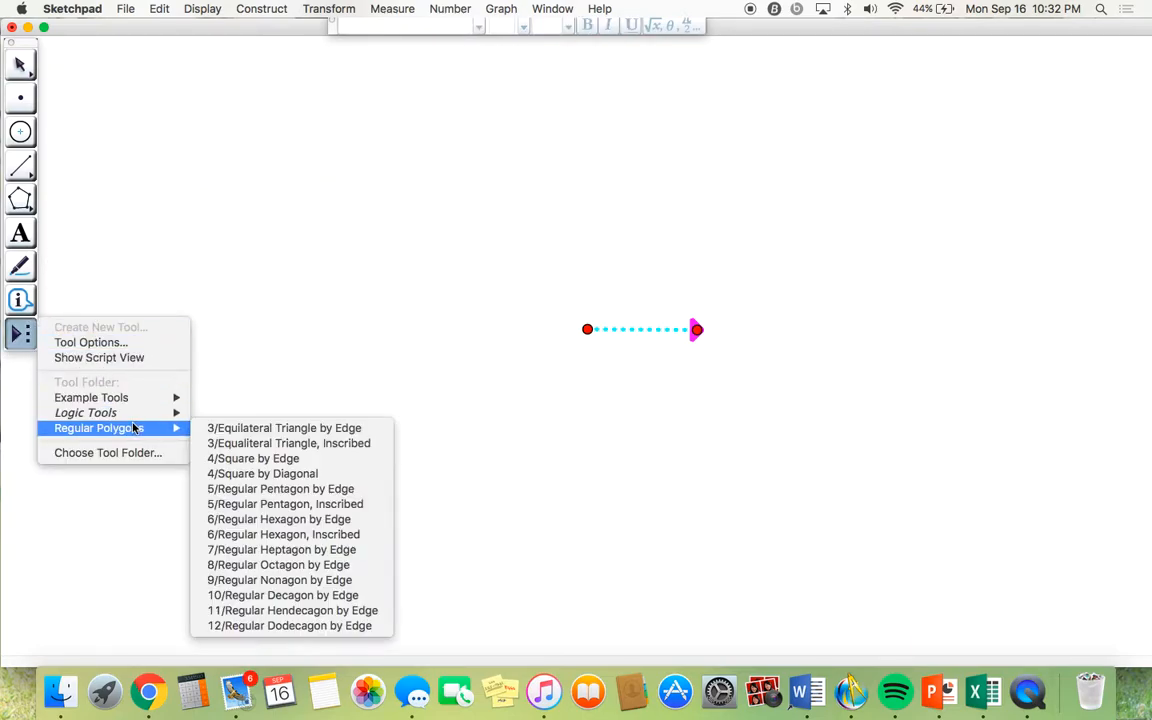
mouse_move(122, 402)
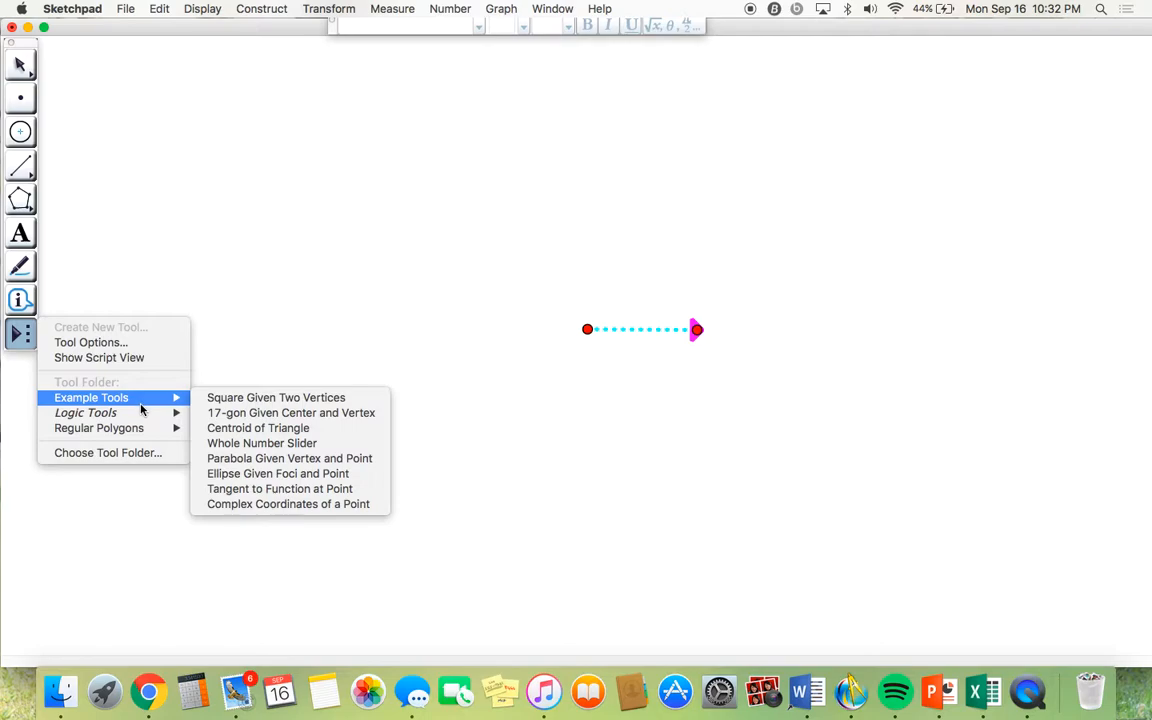
mouse_move(139, 433)
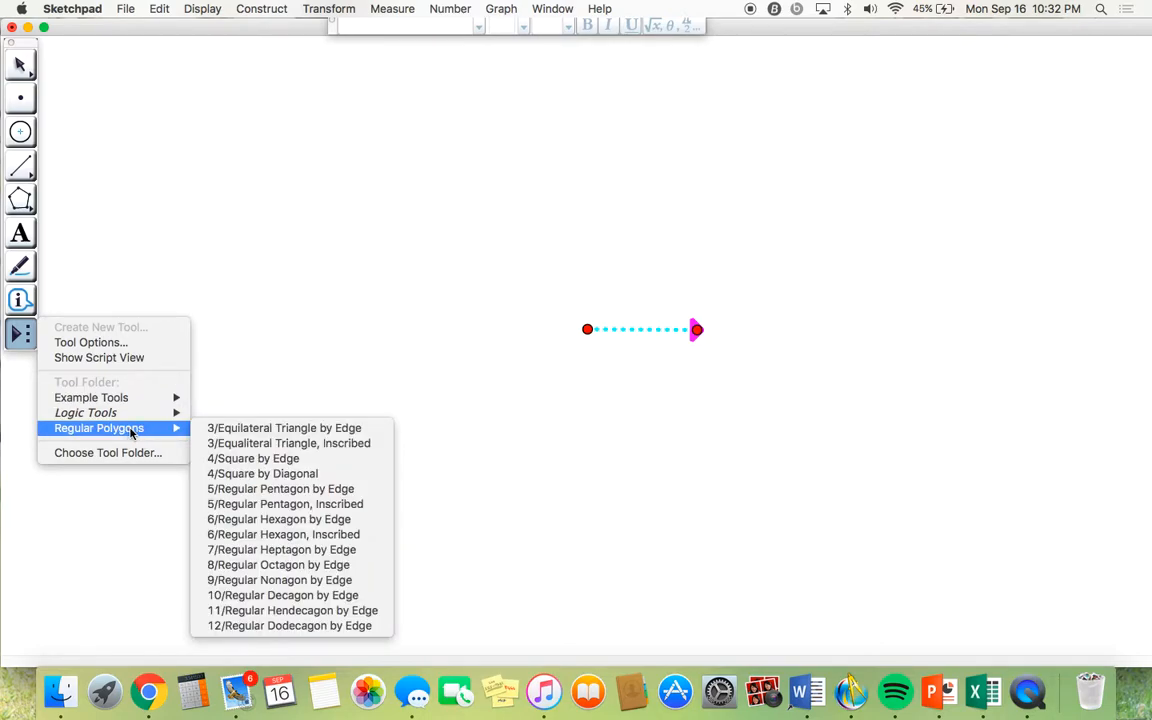
click(232, 428)
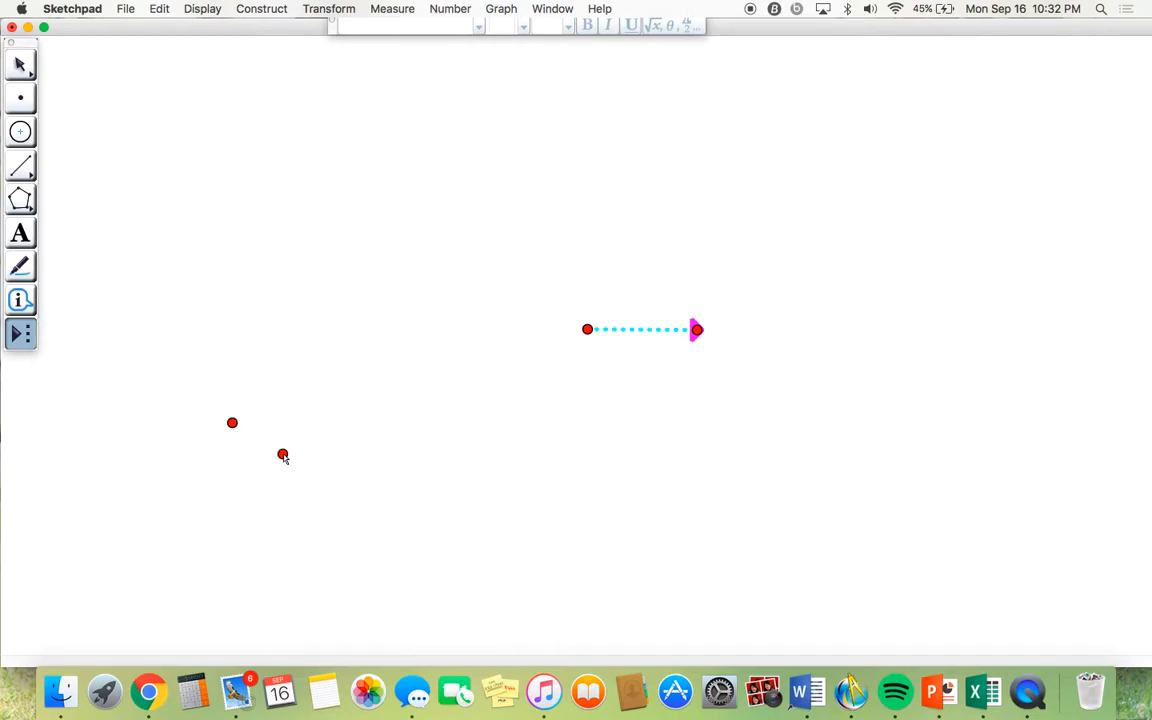
click(335, 473)
click(290, 308)
click(30, 74)
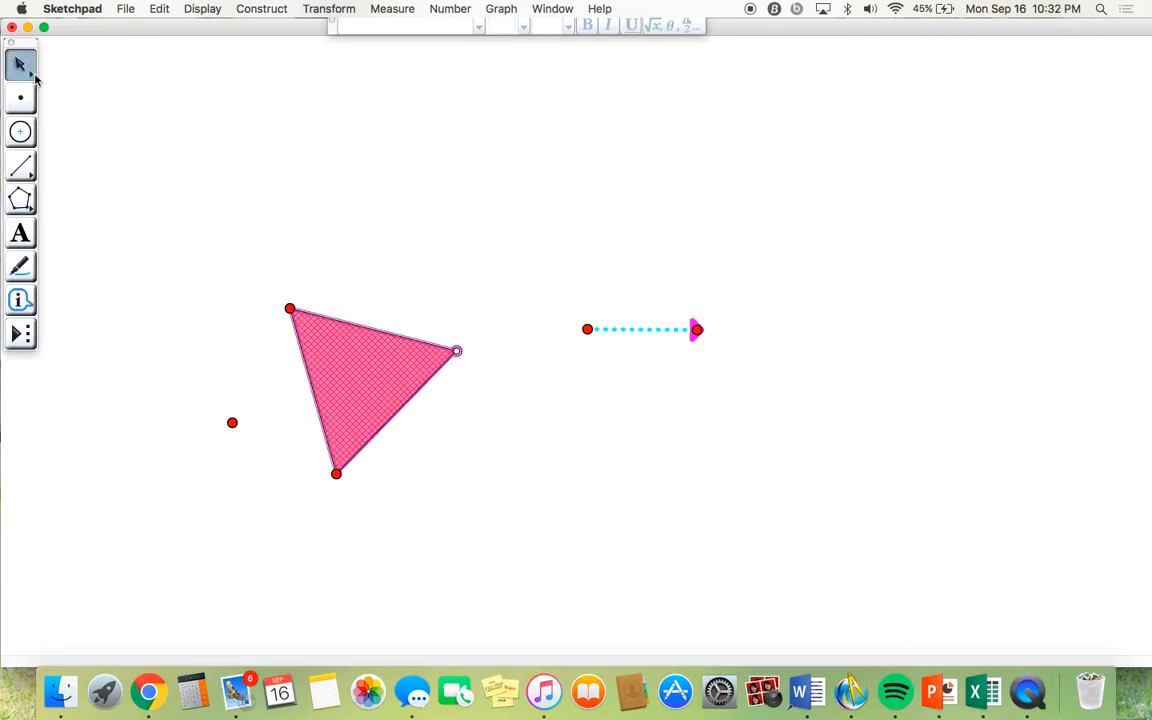
- Delete the stray point to the left of the equilateral triangle
click(232, 422)
click(232, 422)
key(BackSpace)
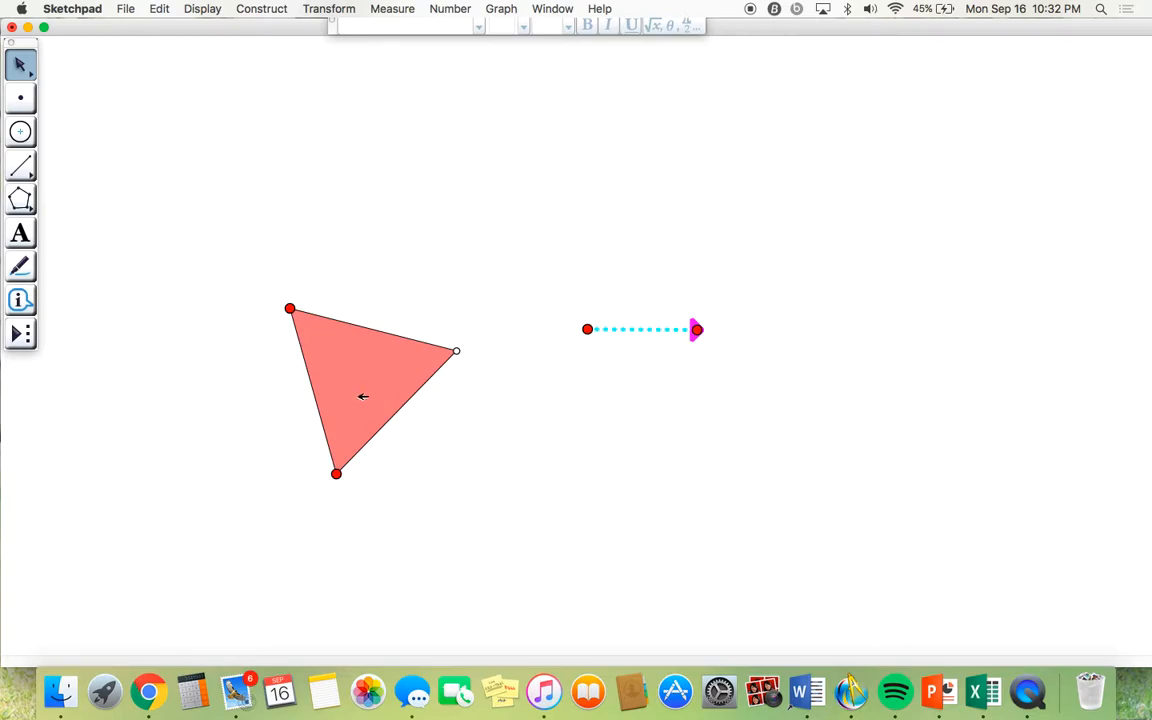
- Enlarge the equilateral triangle by its upper-left vertex and shift the whole figure by its right-hand constructed vertex
drag(456, 350, 447, 314)
drag(280, 270, 214, 157)
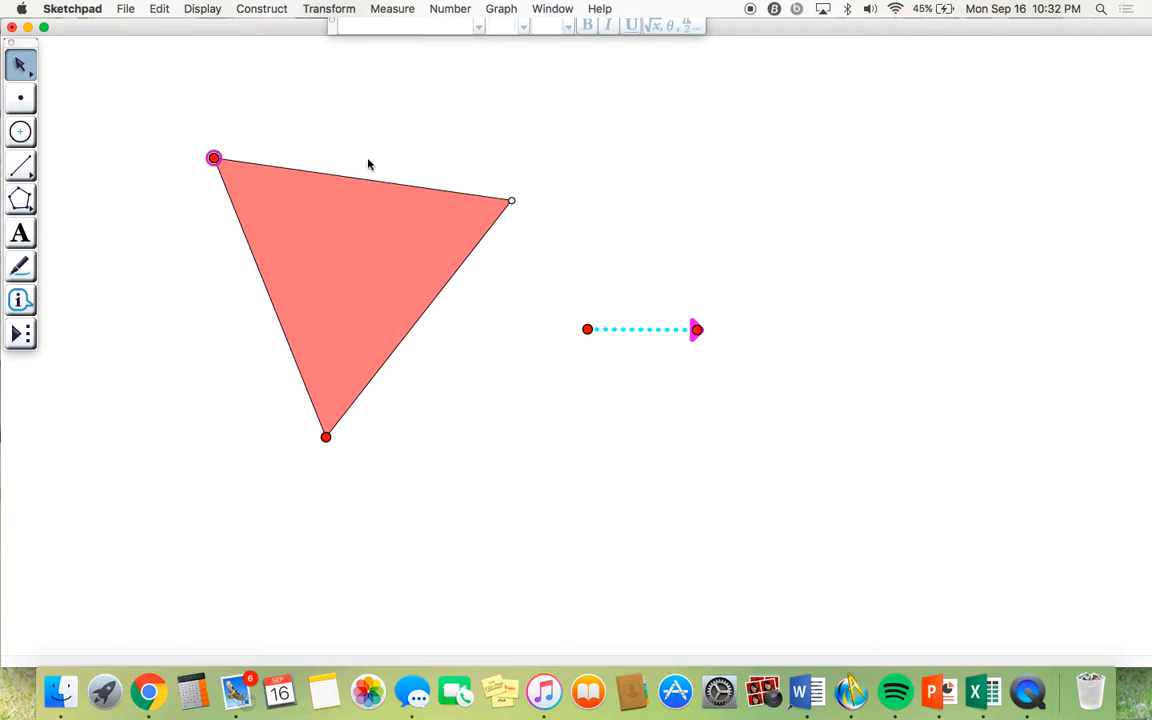
drag(512, 199, 483, 207)
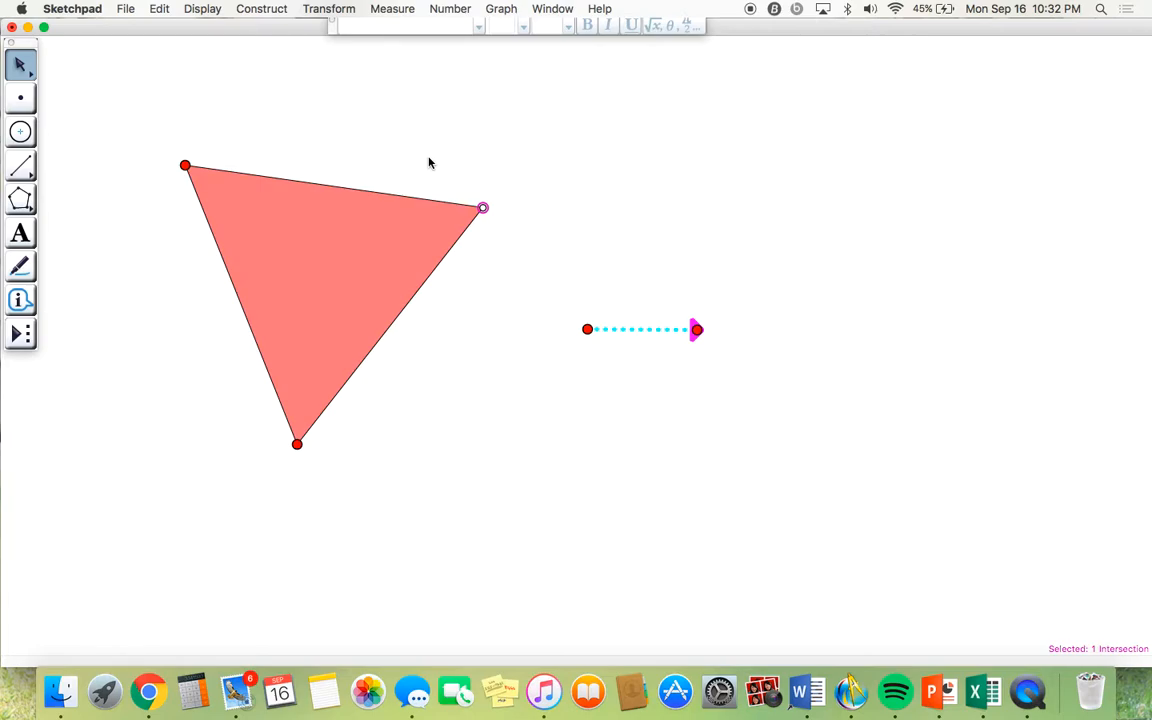
- Delete the dotted arrow segment, its arrow marker and both endpoints beside the equilateral triangle
click(357, 308)
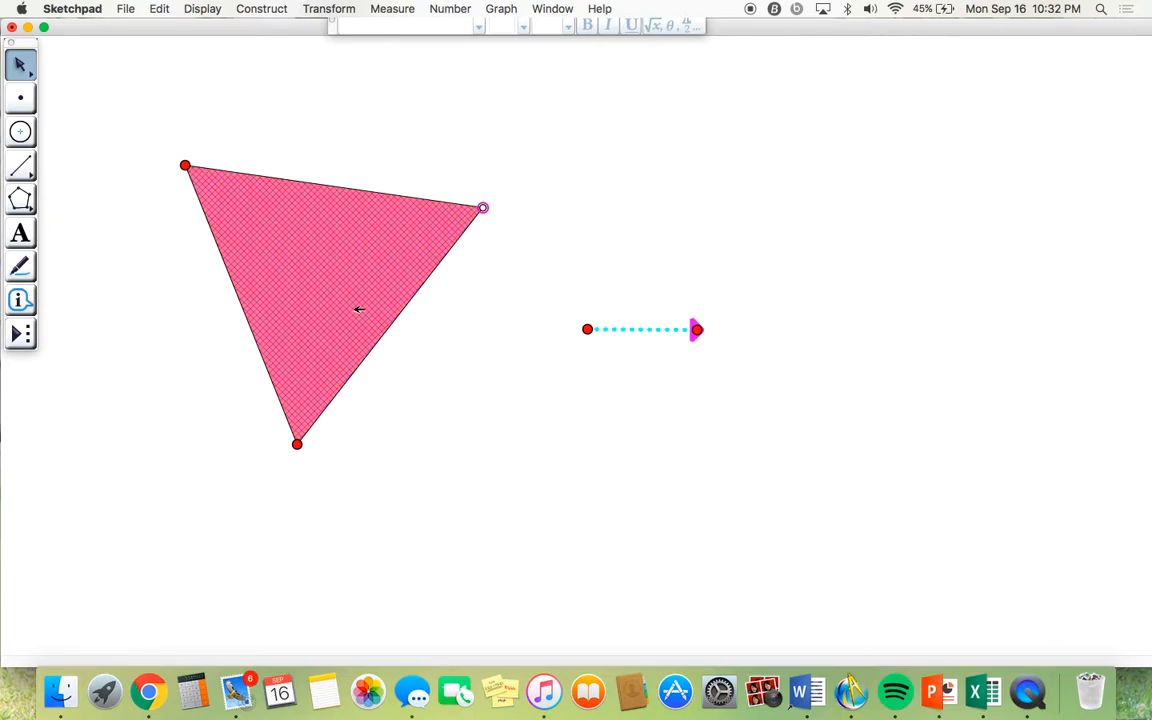
click(402, 169)
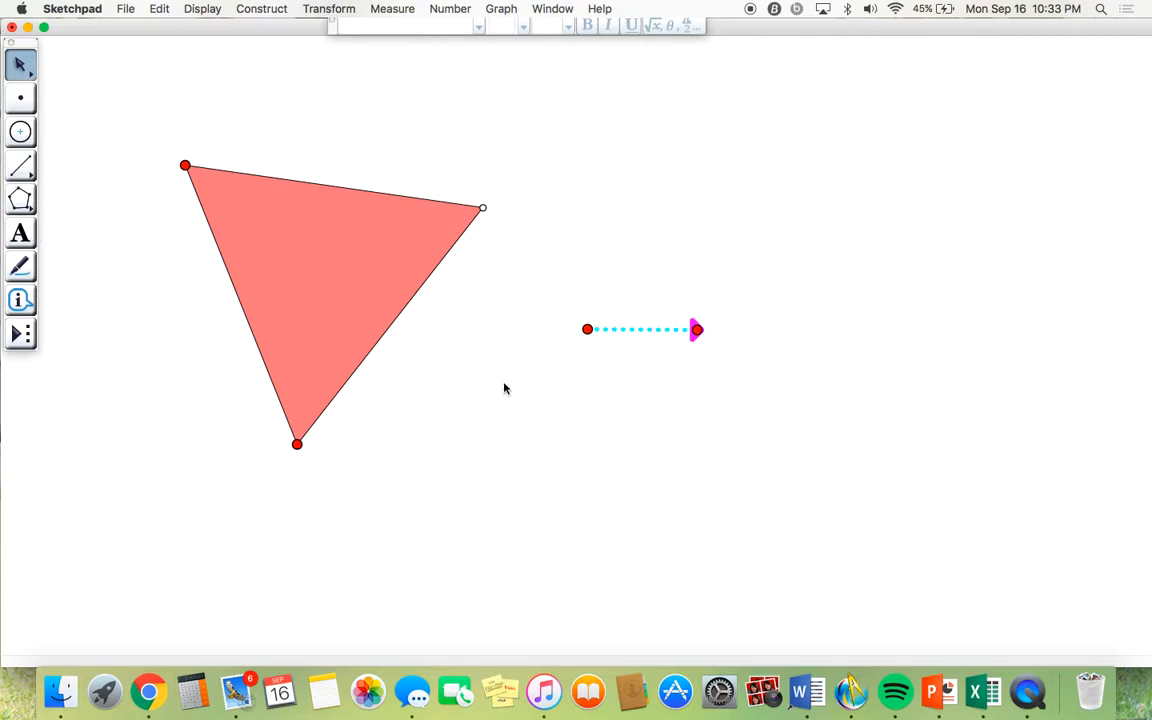
drag(570, 259, 771, 414)
key(Delete)
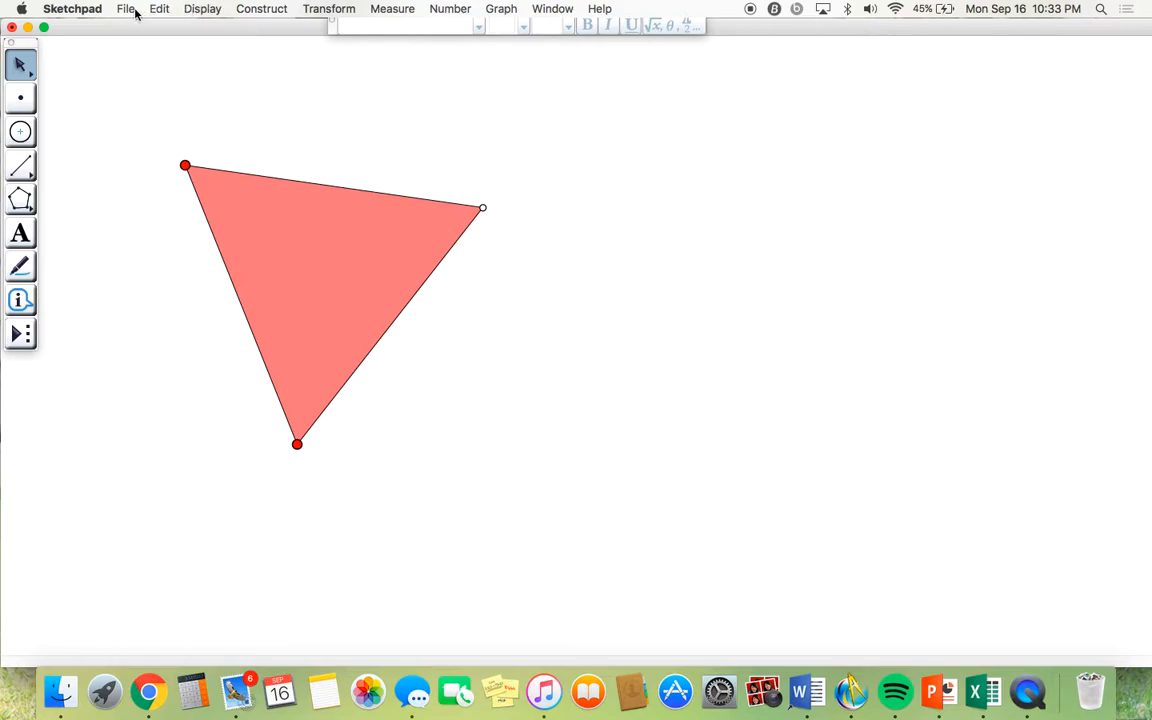
- Draw a horizontal segment in the open space to the right of the equilateral triangle
click(262, 8)
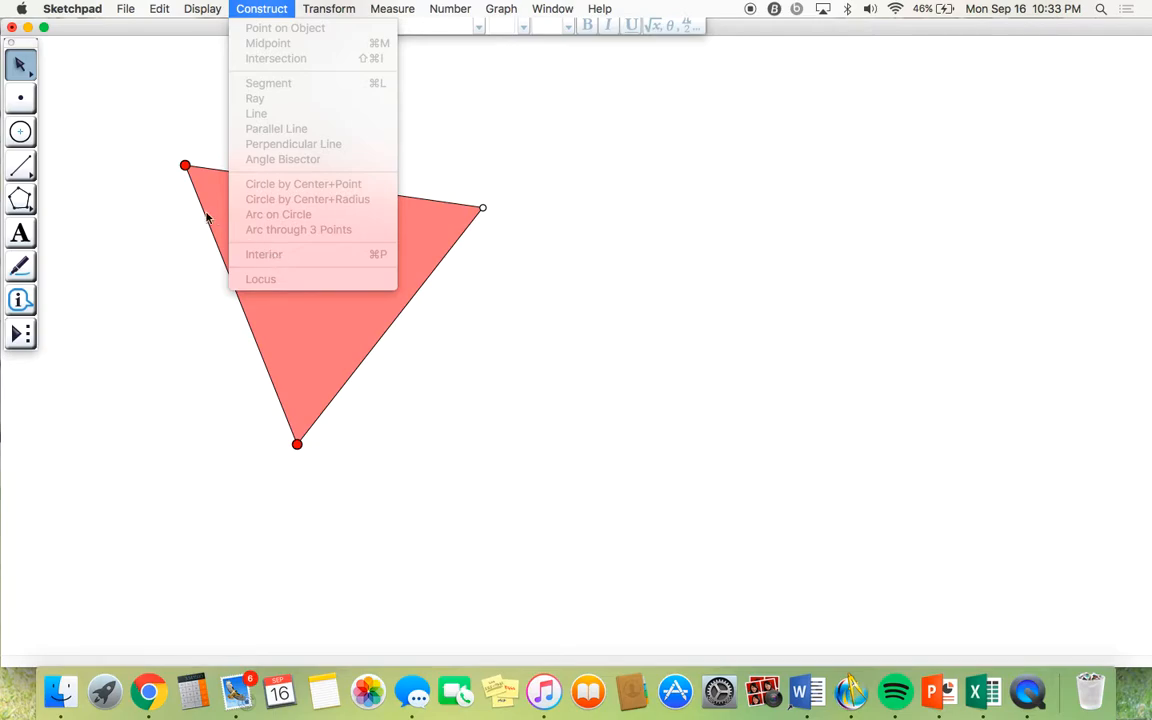
click(17, 166)
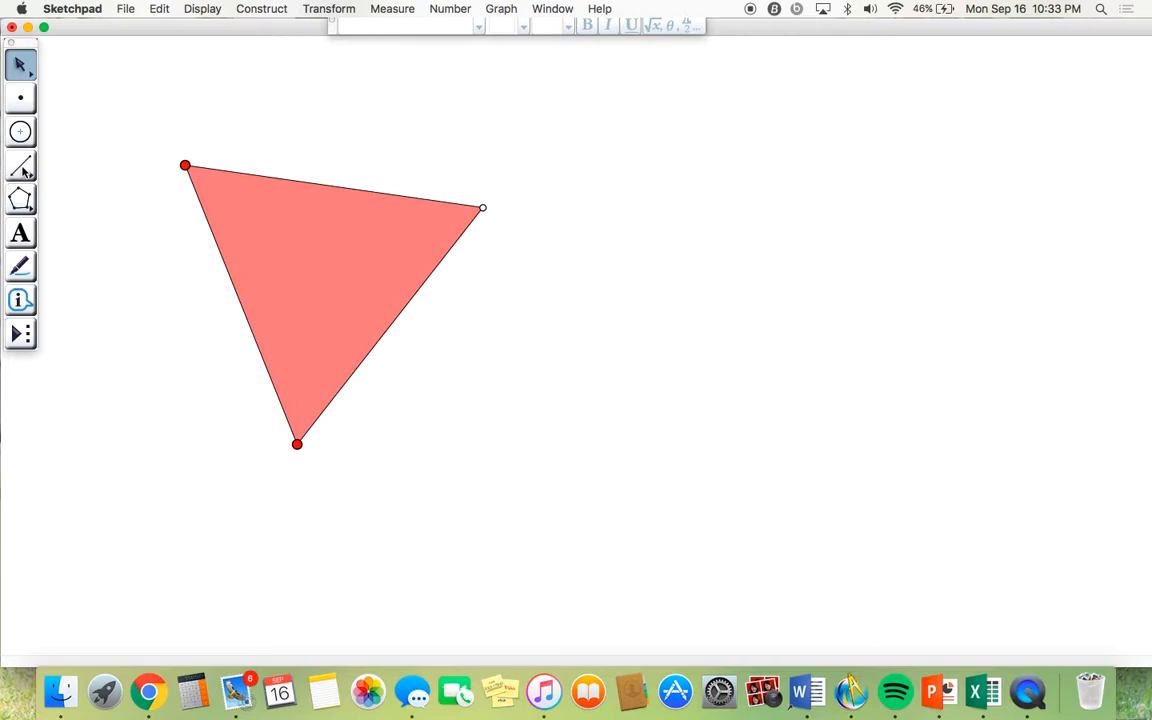
click(22, 167)
click(48, 172)
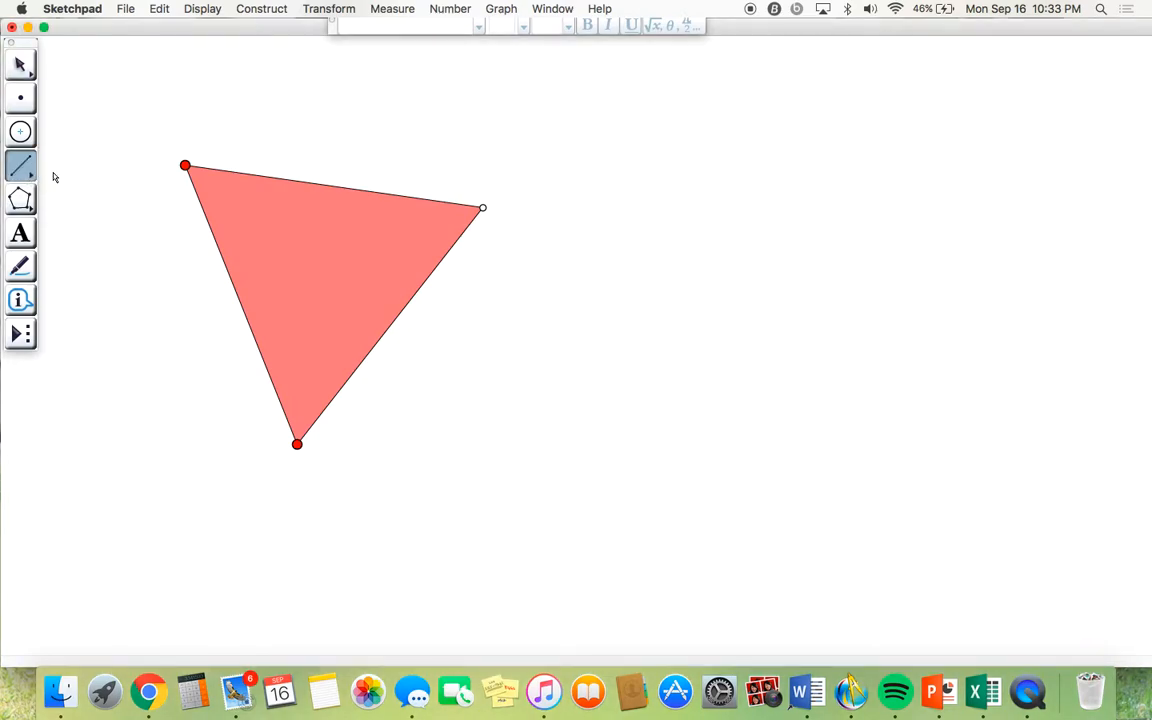
drag(589, 317, 775, 317)
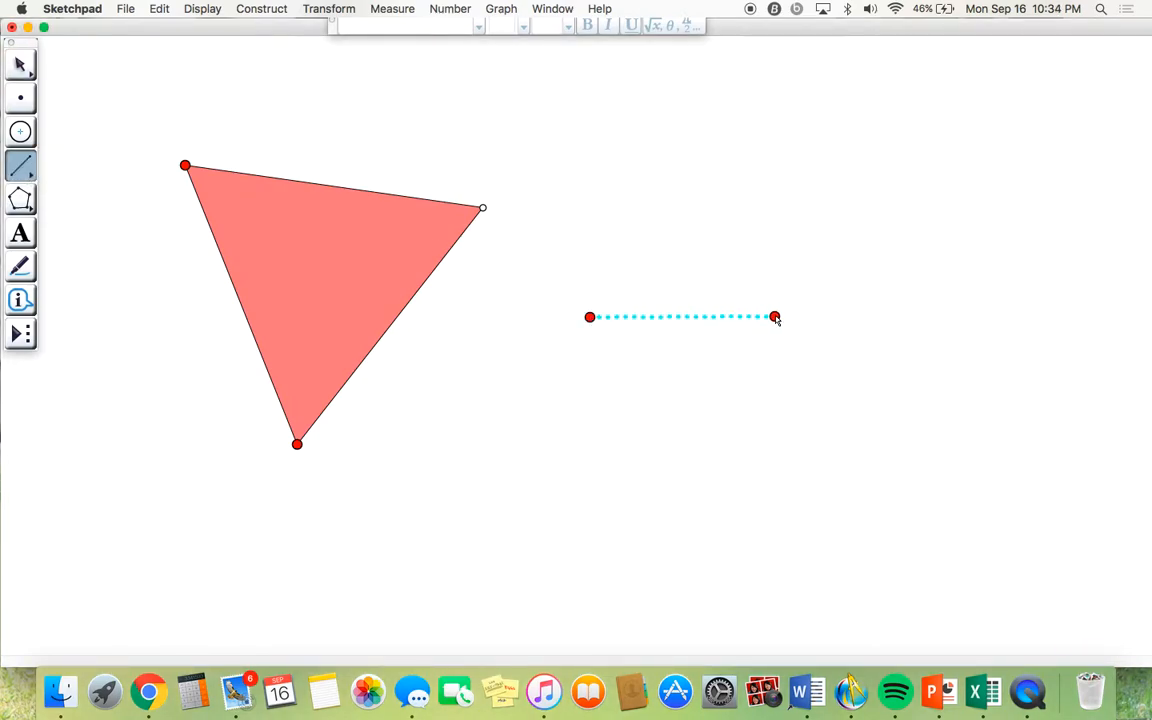
- Construct perpendicular lines to the segment through both of its endpoints and lengthen the segment by its right endpoint
click(27, 64)
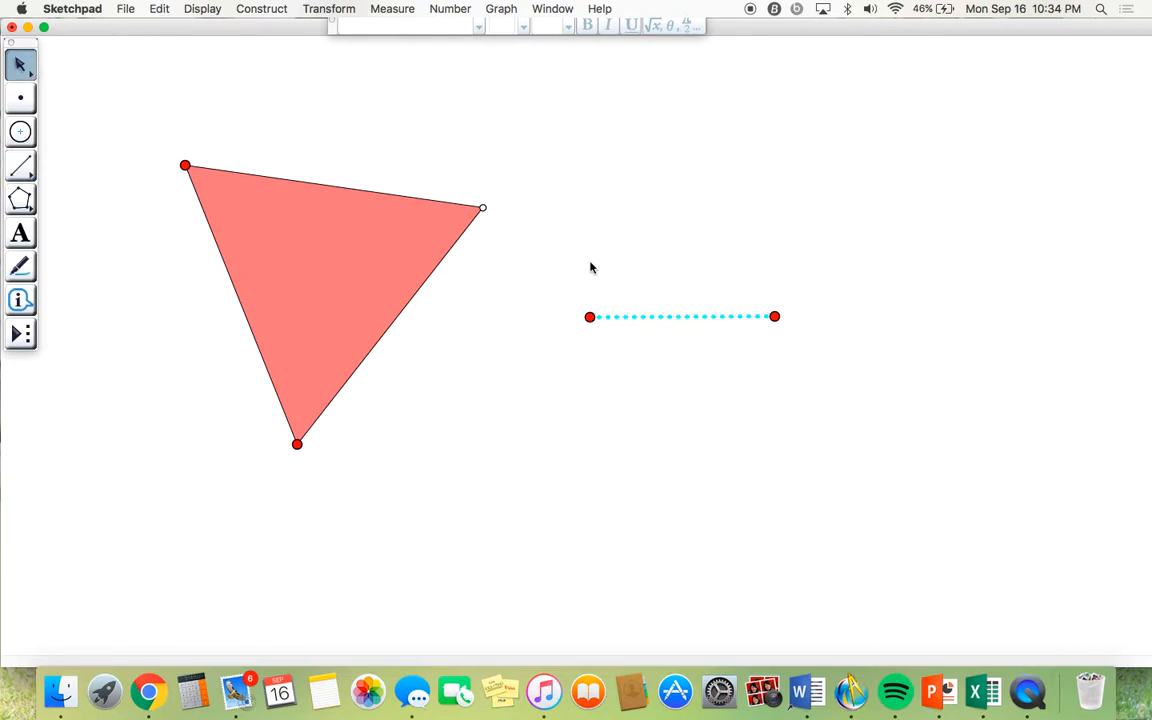
shift+click(589, 317)
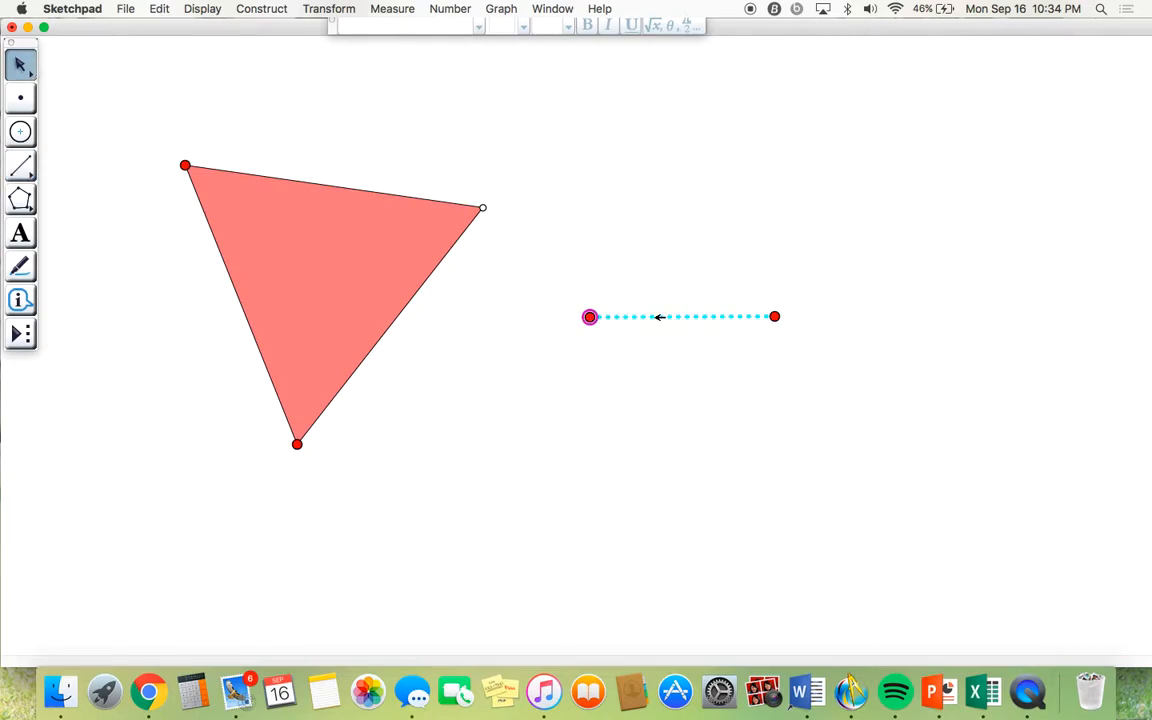
click(769, 317)
shift+click(635, 318)
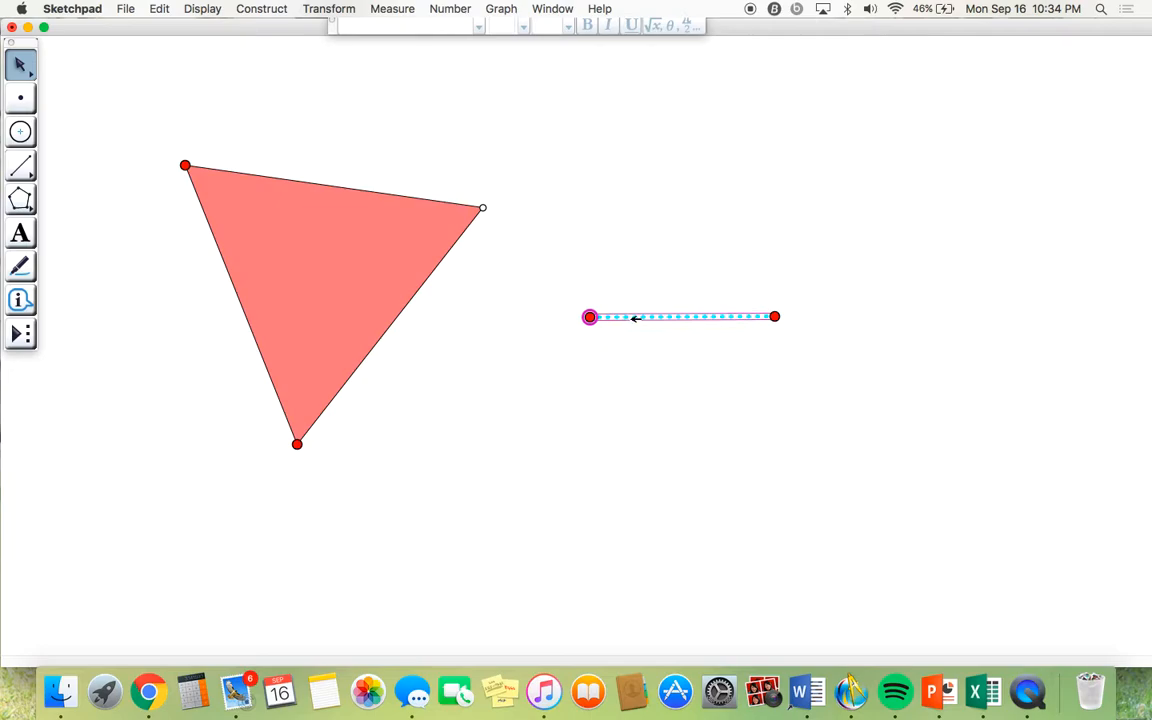
shift+click(777, 316)
click(258, 9)
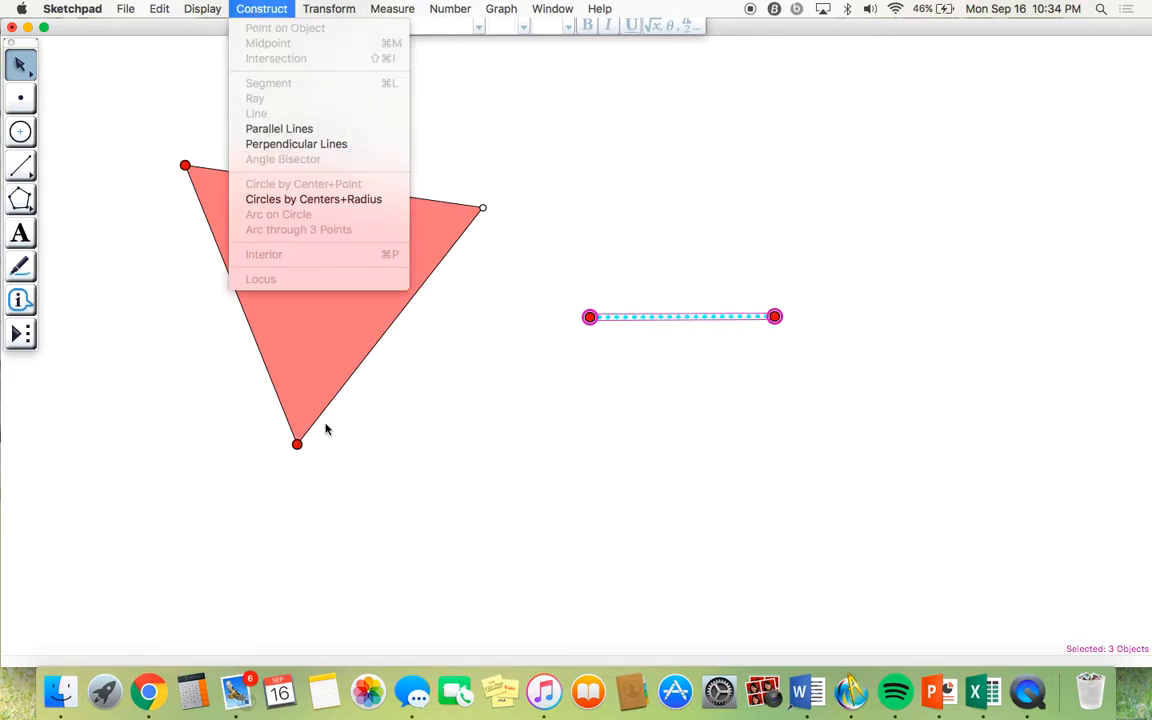
click(285, 144)
click(720, 260)
drag(775, 316, 869, 312)
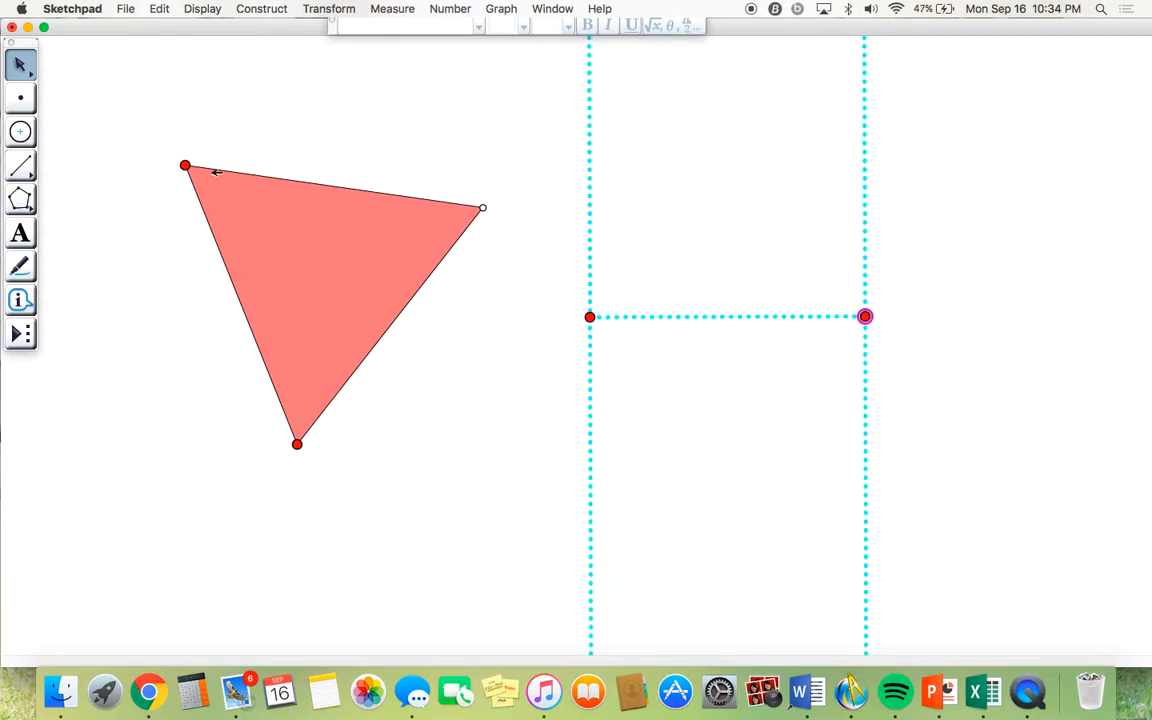
- Mark the right angles above the segment where it meets each of the two perpendicular lines
click(18, 262)
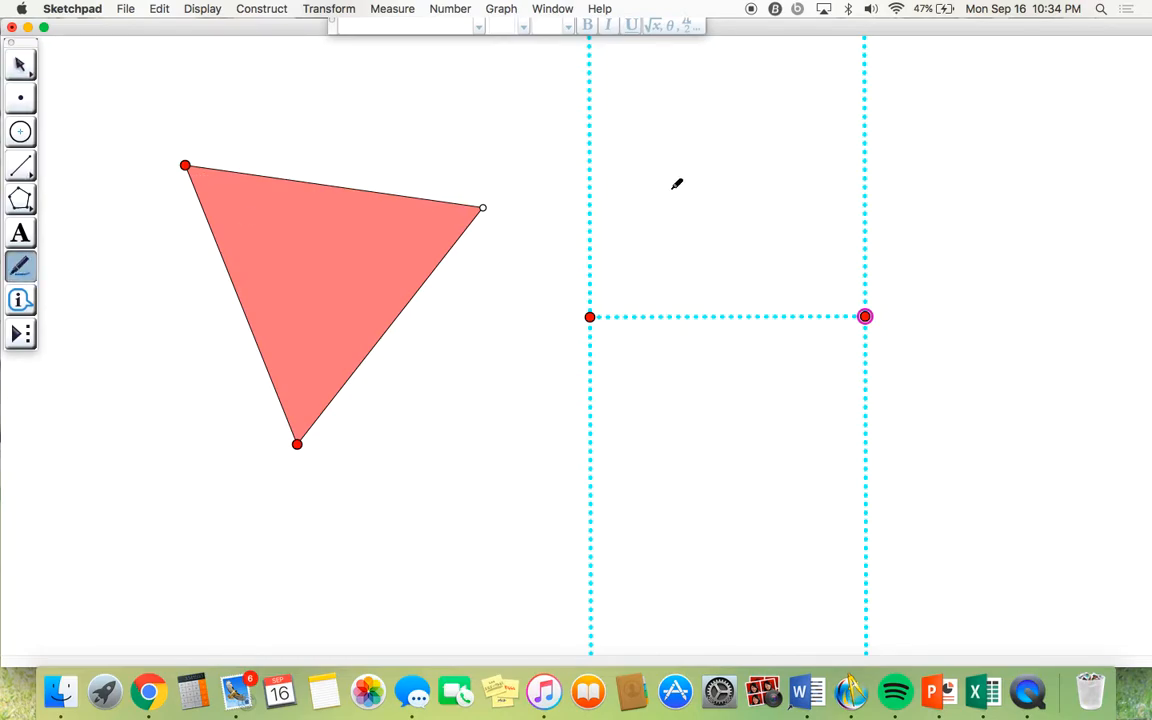
drag(592, 316, 620, 302)
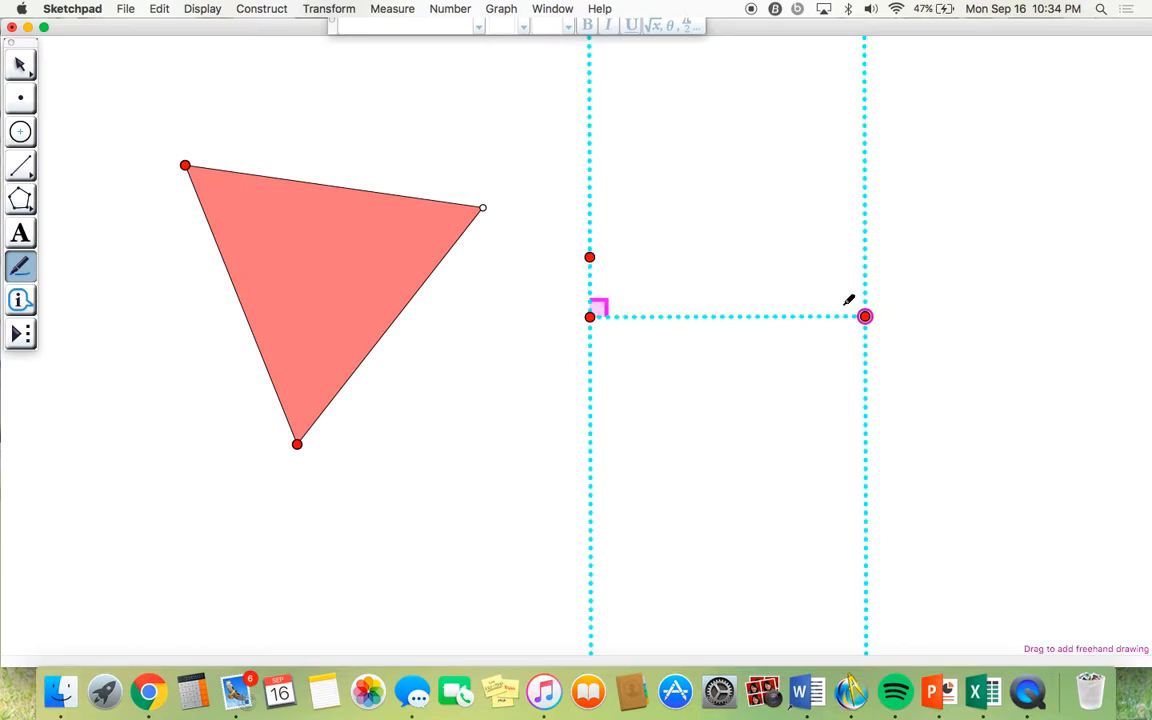
drag(864, 314, 840, 282)
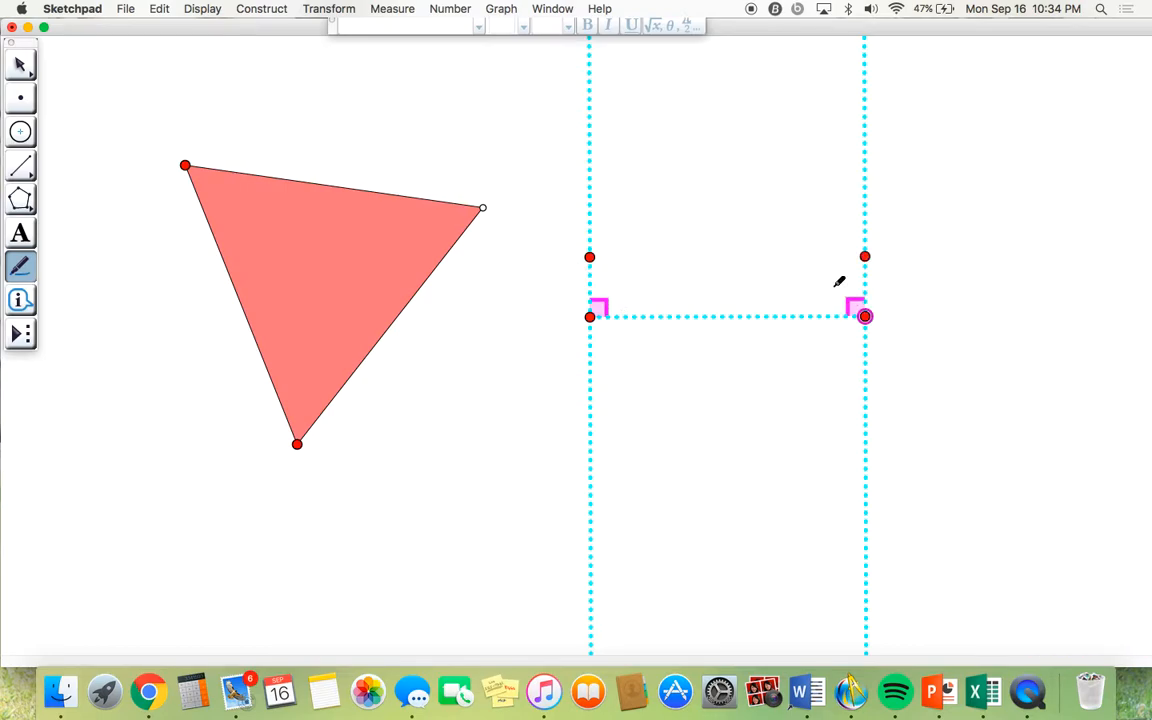
- Clear the sketch by deleting the segment with its marked perpendicular lines and the equilateral triangle
click(21, 63)
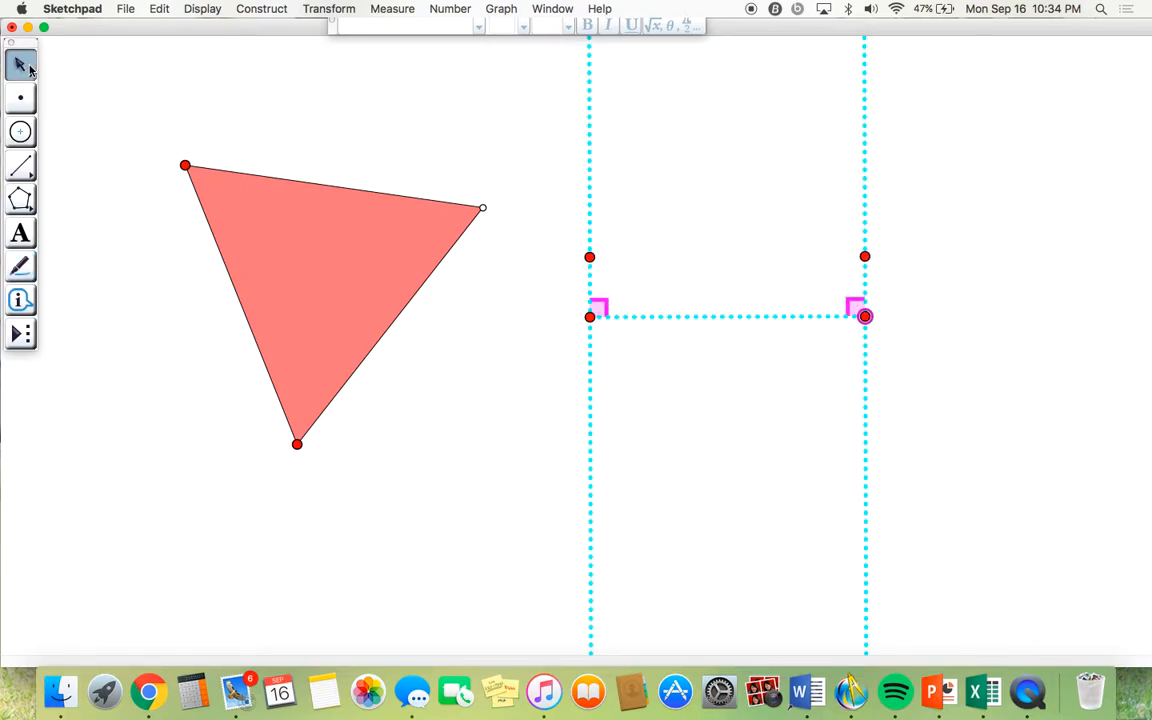
drag(549, 233, 1015, 416)
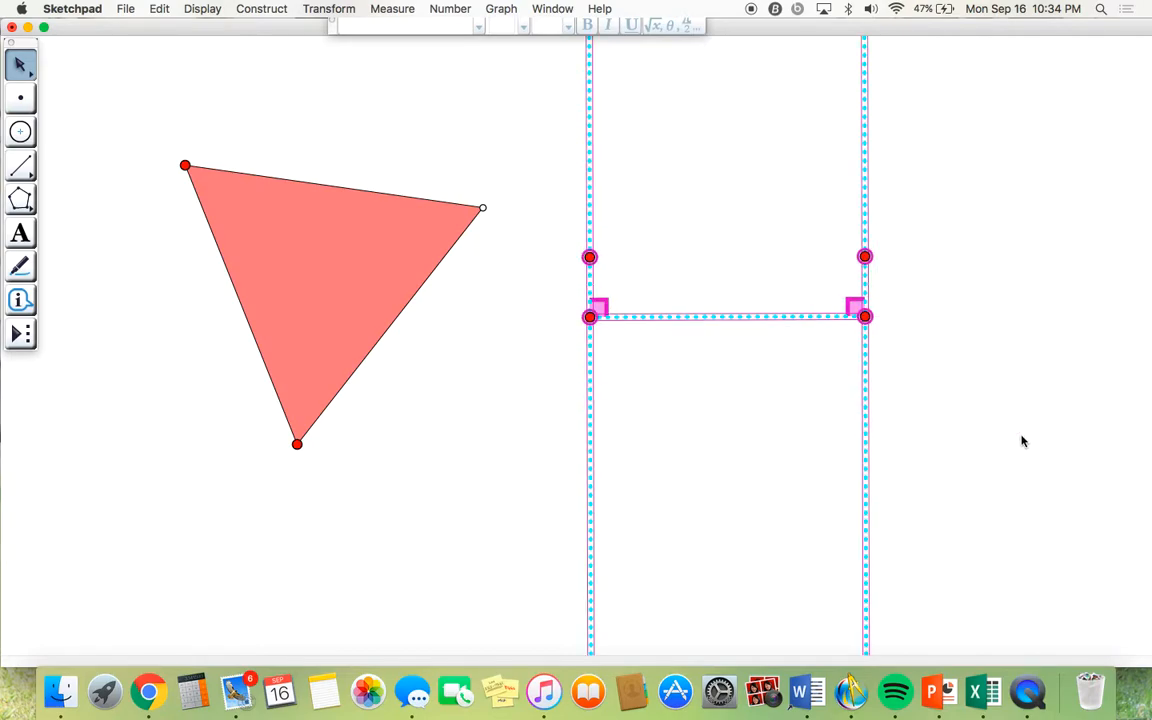
key(Delete)
drag(163, 108, 540, 436)
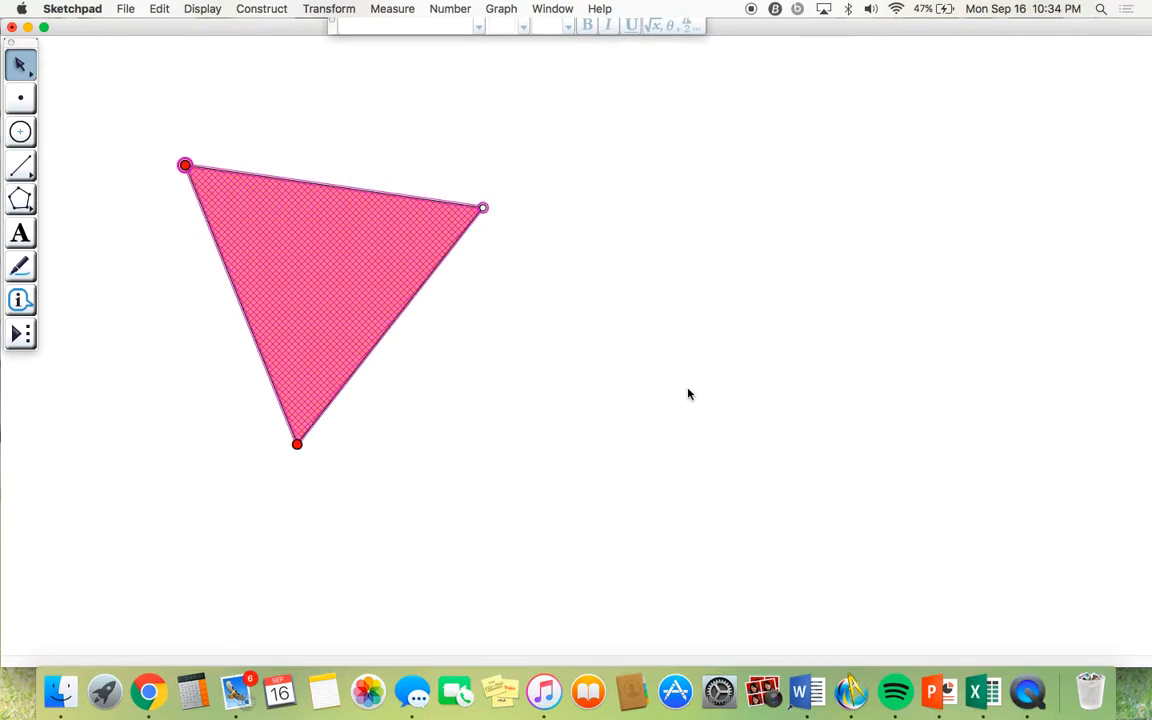
key(Delete)
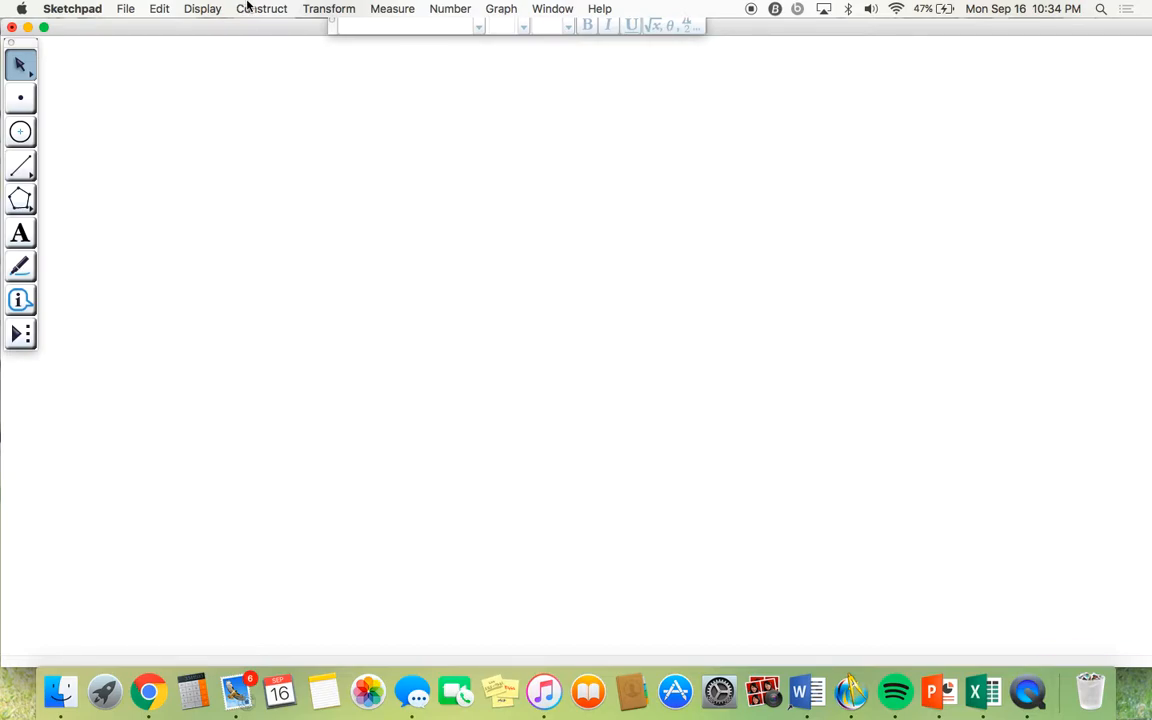
click(340, 12)
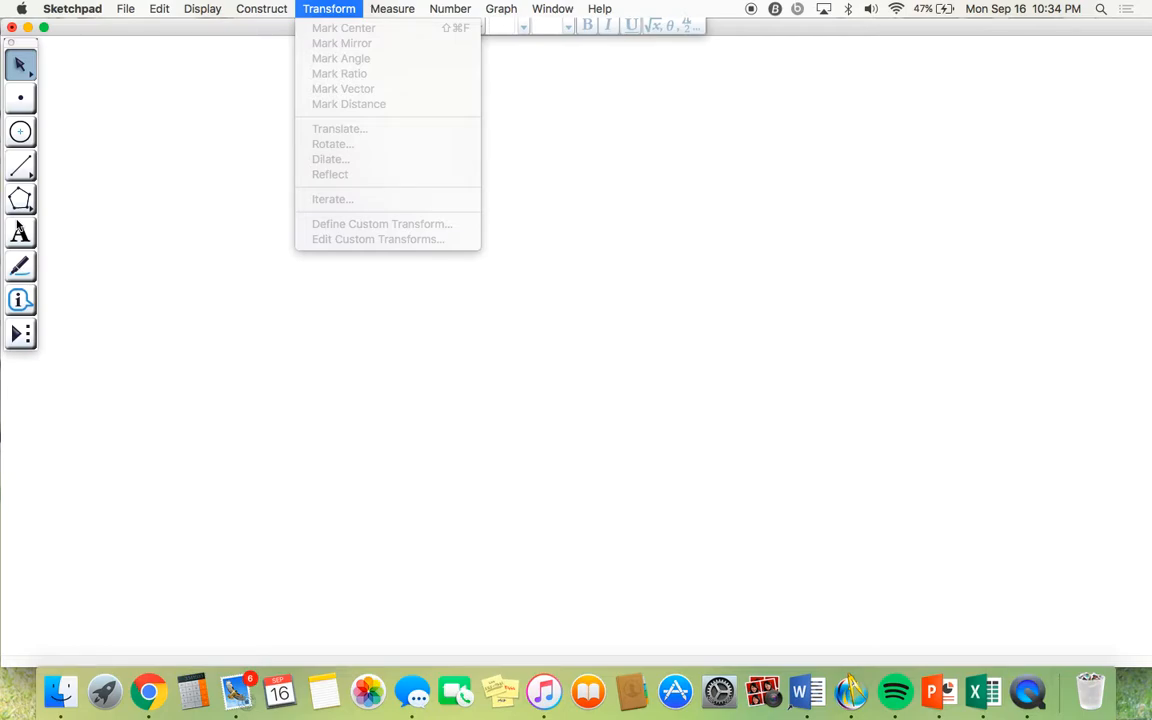
mouse_move(20, 8)
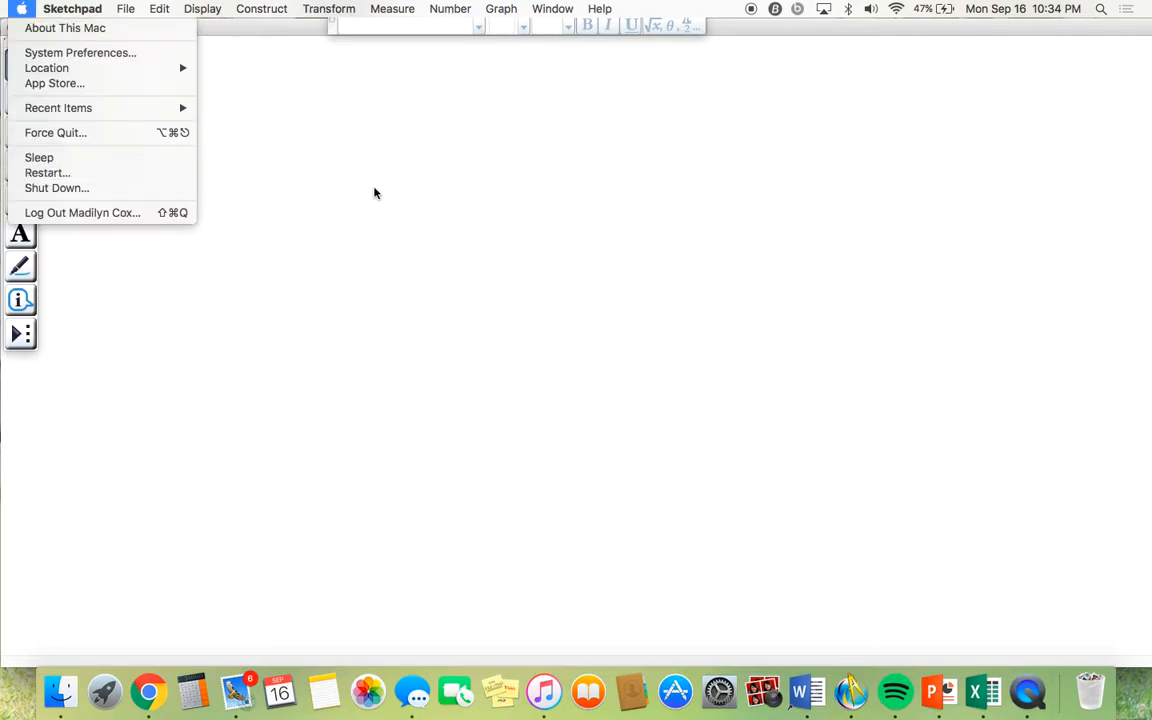
click(370, 197)
- Draw a short horizontal segment and mark the vector from its left endpoint to its right endpoint
click(20, 162)
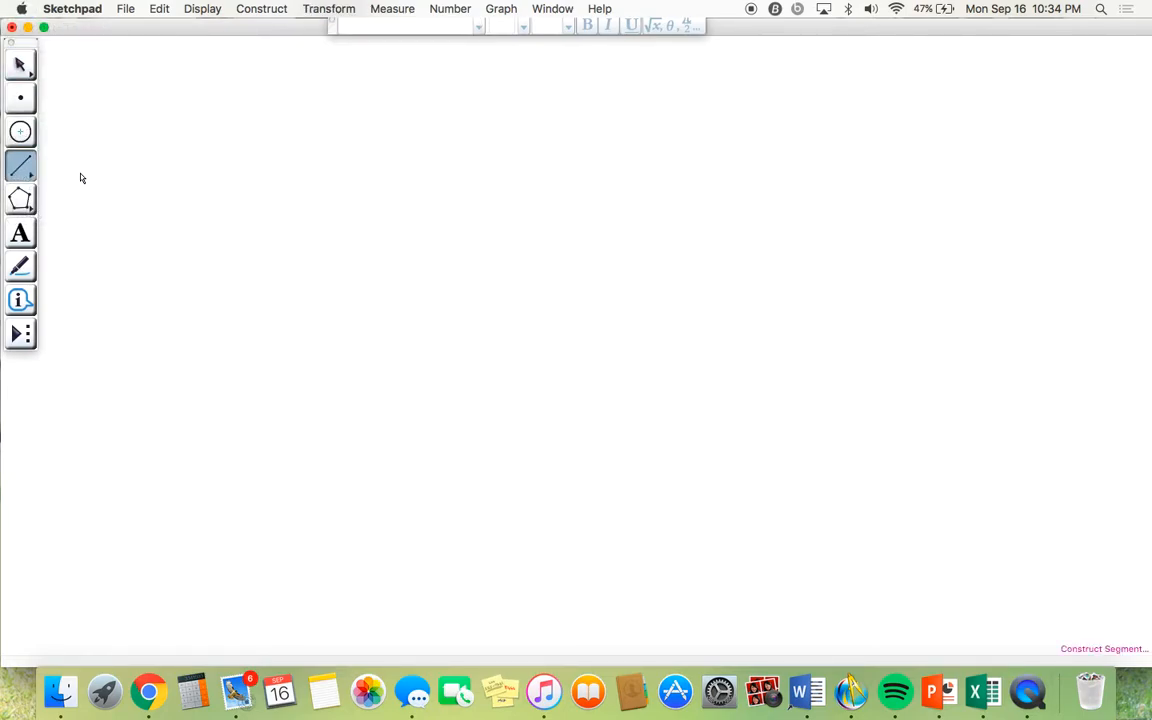
drag(31, 174, 52, 163)
drag(137, 221, 293, 223)
click(18, 68)
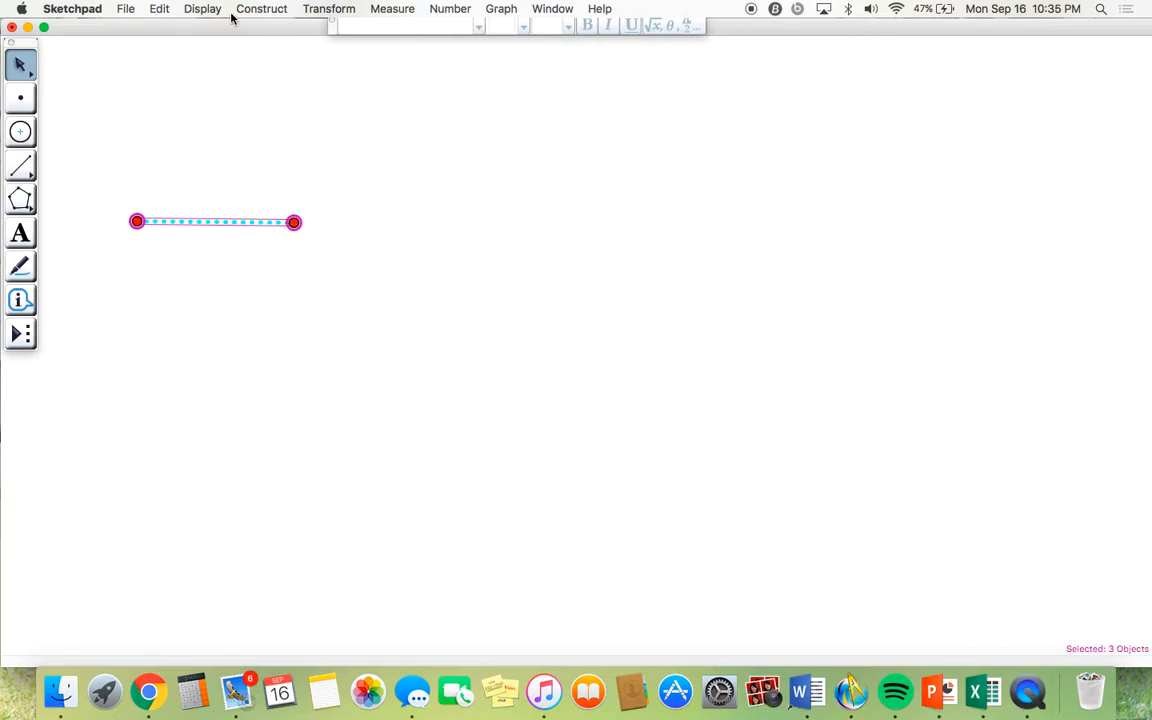
click(320, 10)
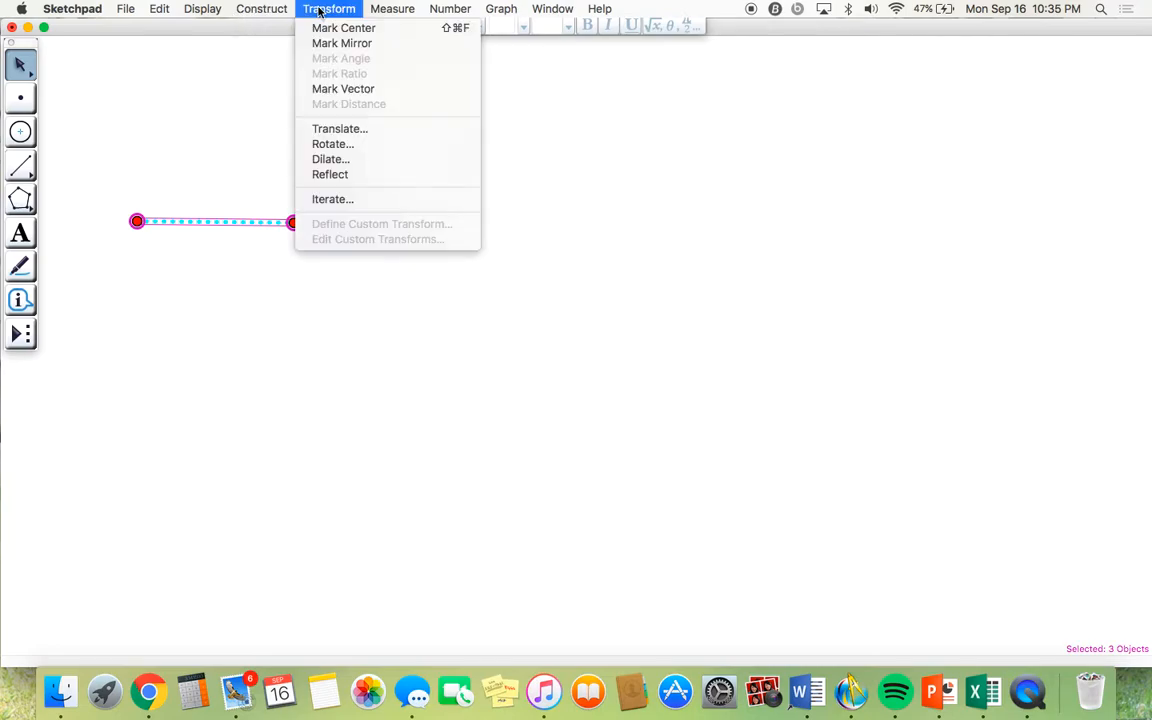
click(336, 92)
click(190, 100)
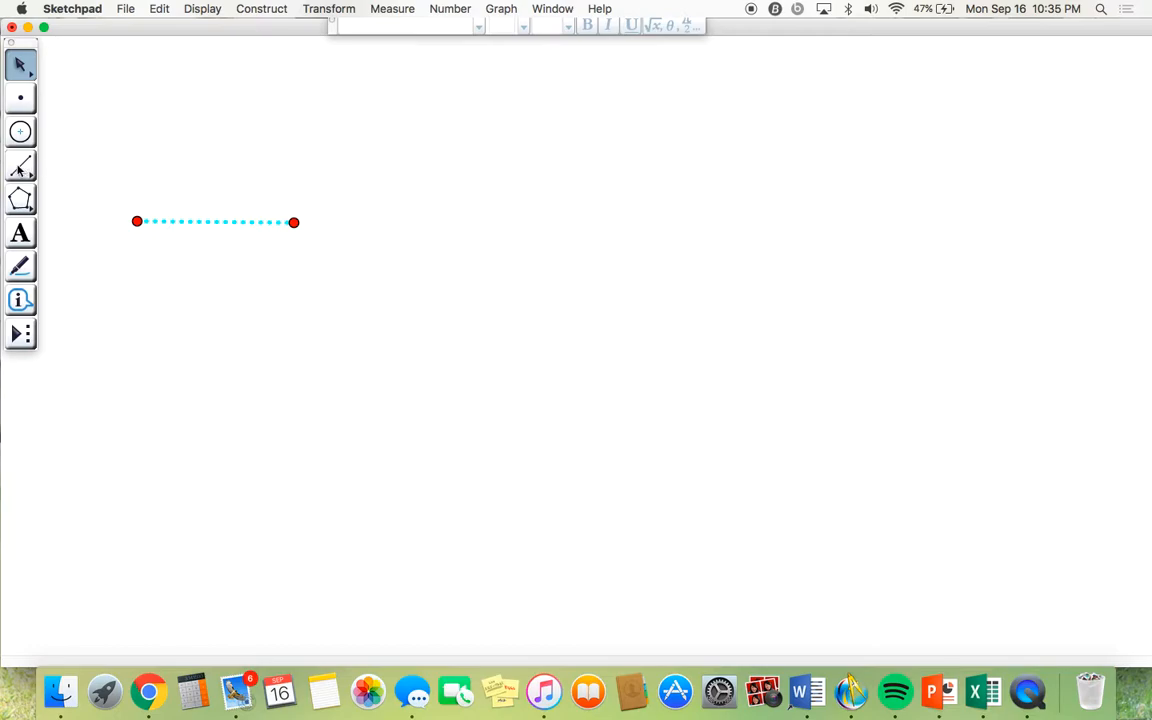
- Draw a longer segment above the vector segment and translate it with both endpoints by the marked vector
click(20, 167)
drag(20, 167, 277, 167)
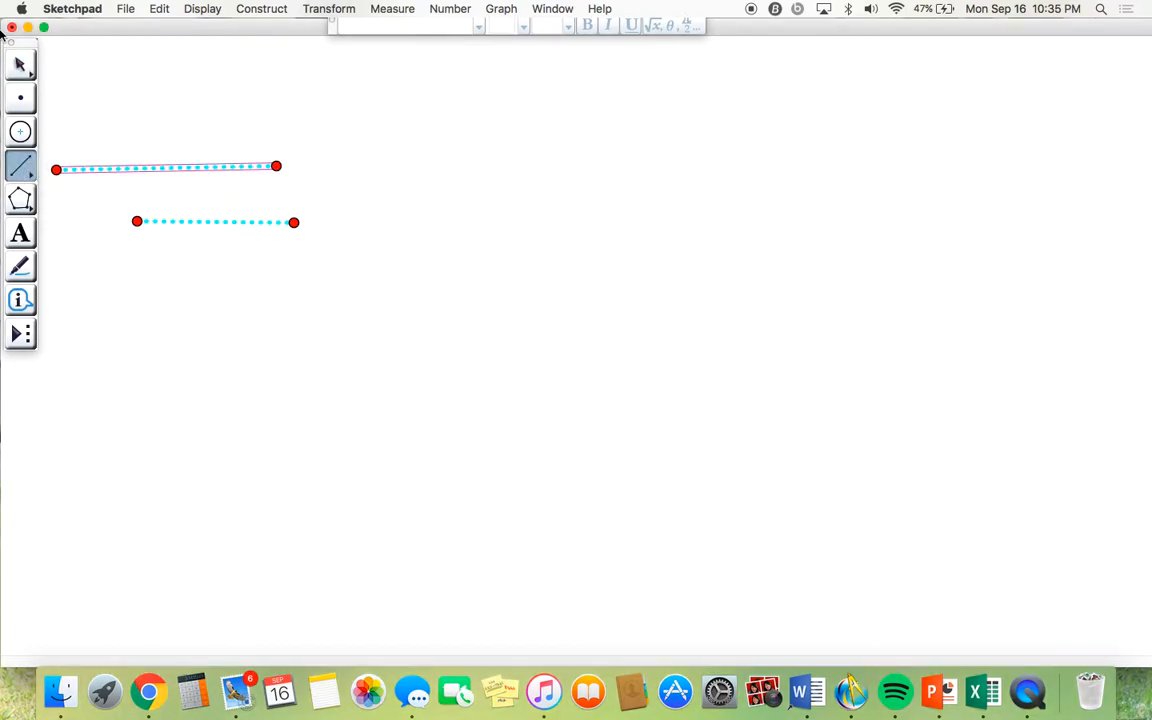
click(21, 57)
click(124, 83)
click(56, 170)
click(113, 169)
click(277, 166)
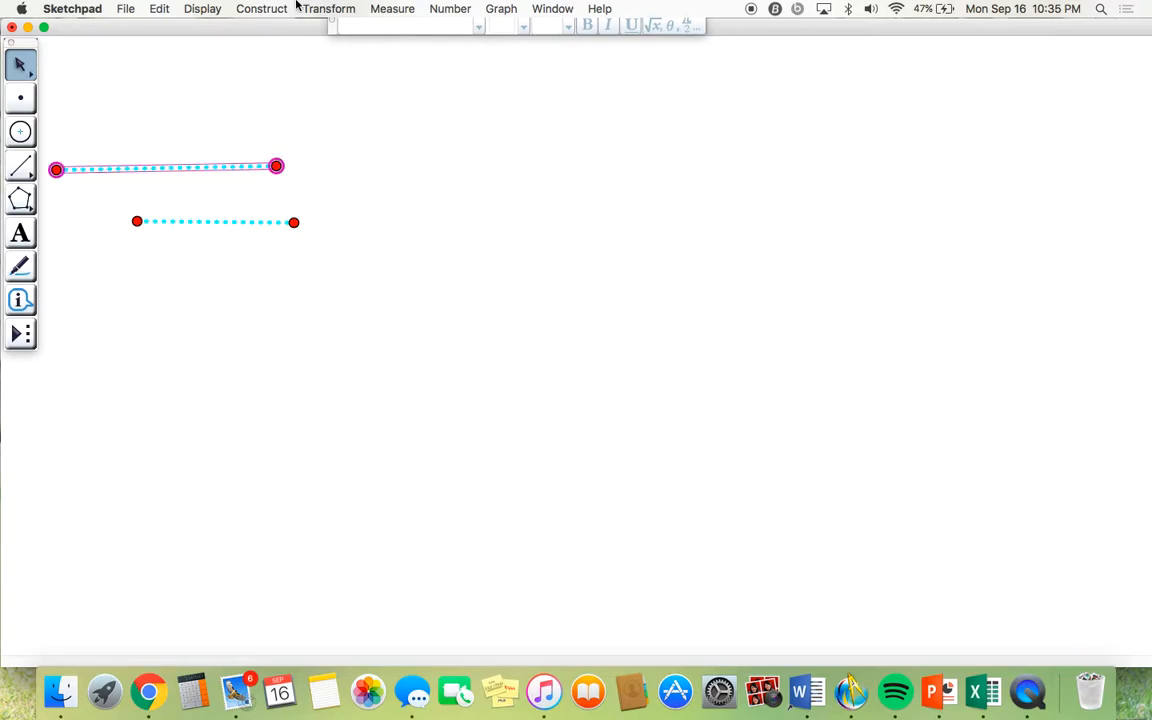
click(330, 8)
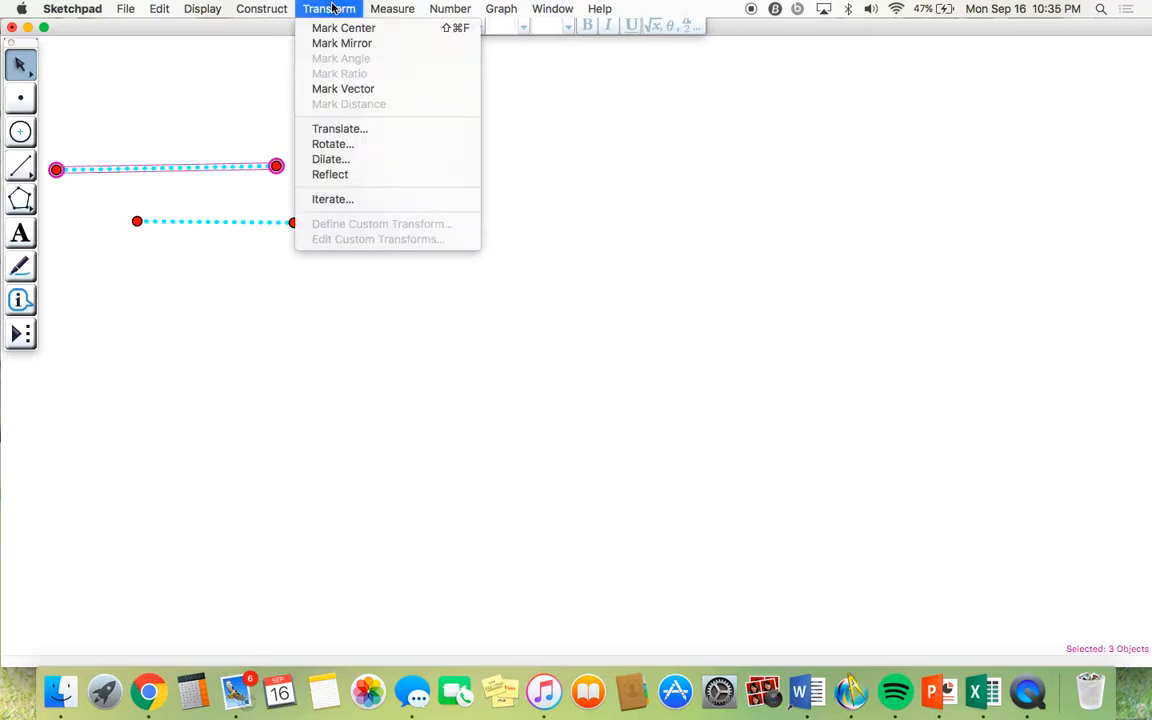
click(350, 129)
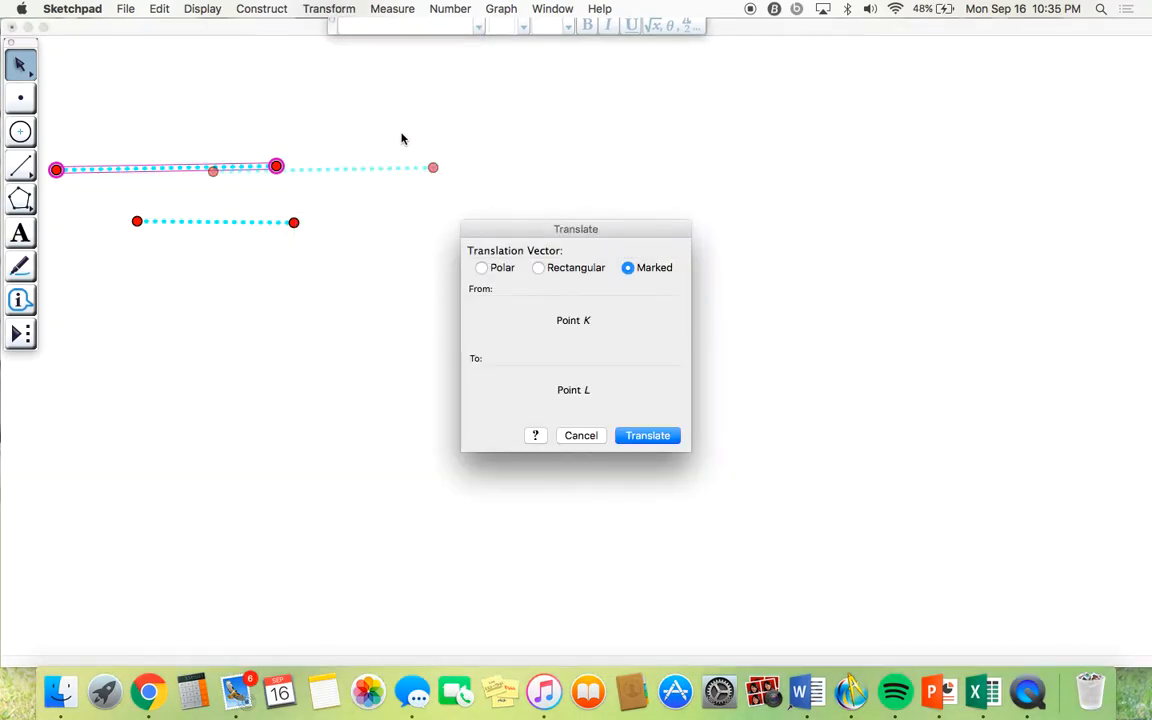
click(648, 436)
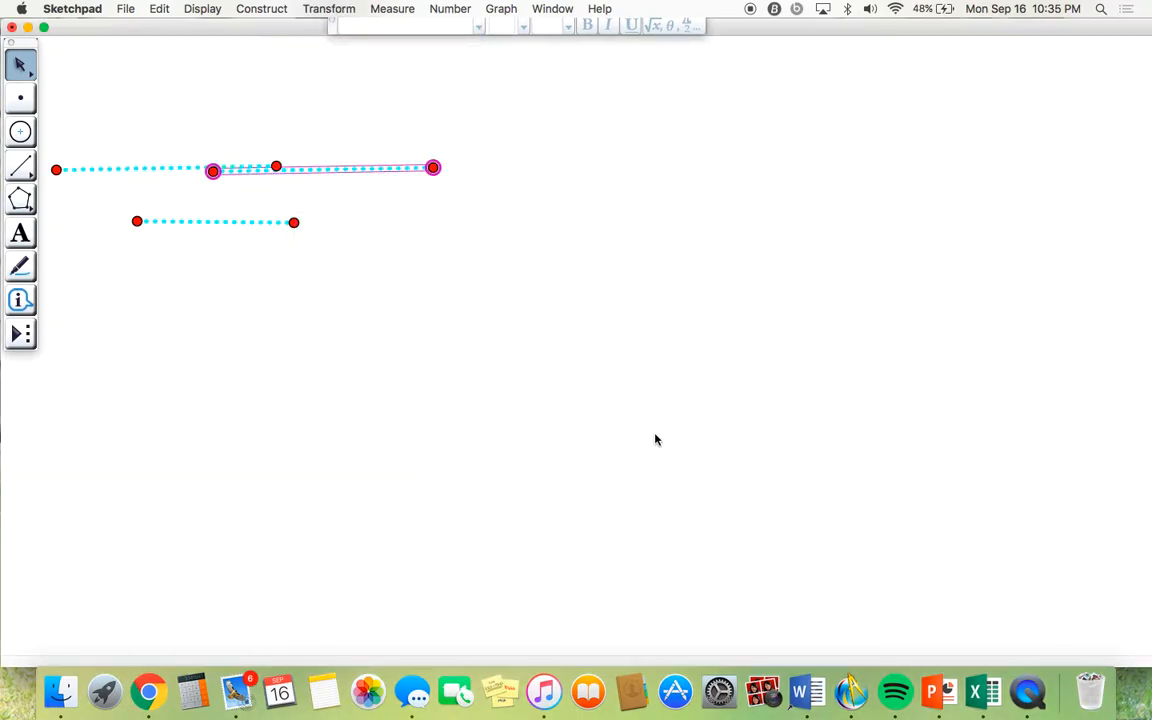
- Place the longer segment and its image nearly upright to the right of the vector segment, and delete the vector segment
drag(357, 170, 529, 190)
drag(229, 190, 460, 314)
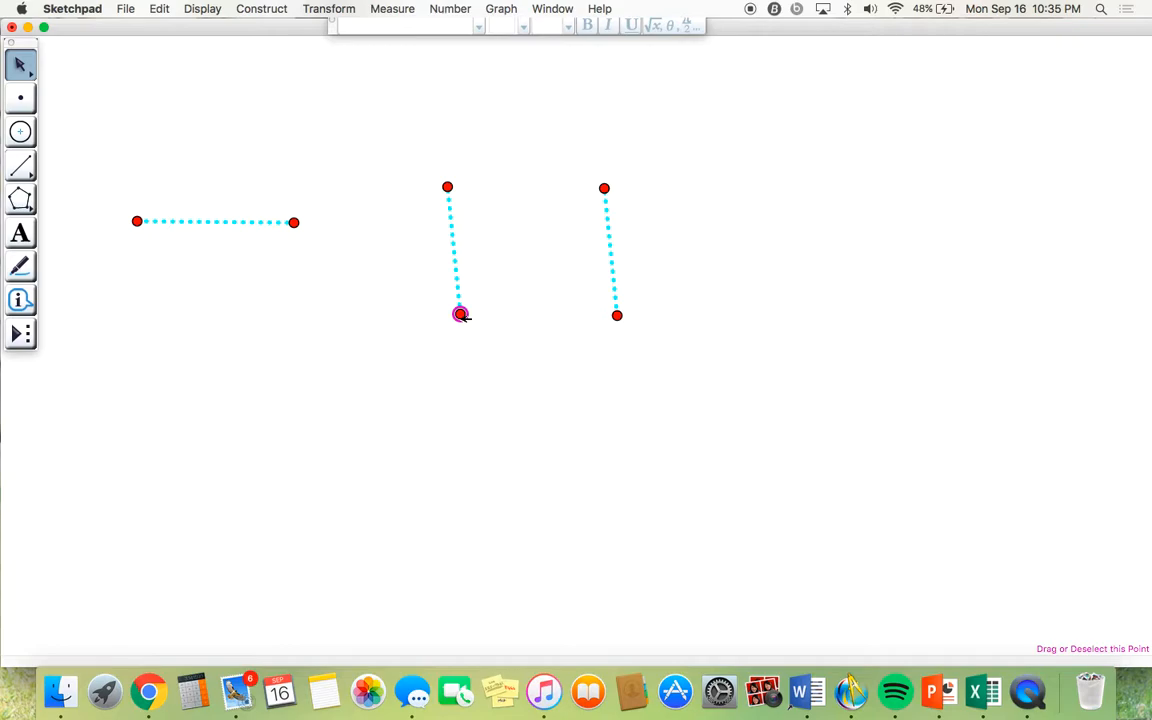
drag(460, 314, 438, 335)
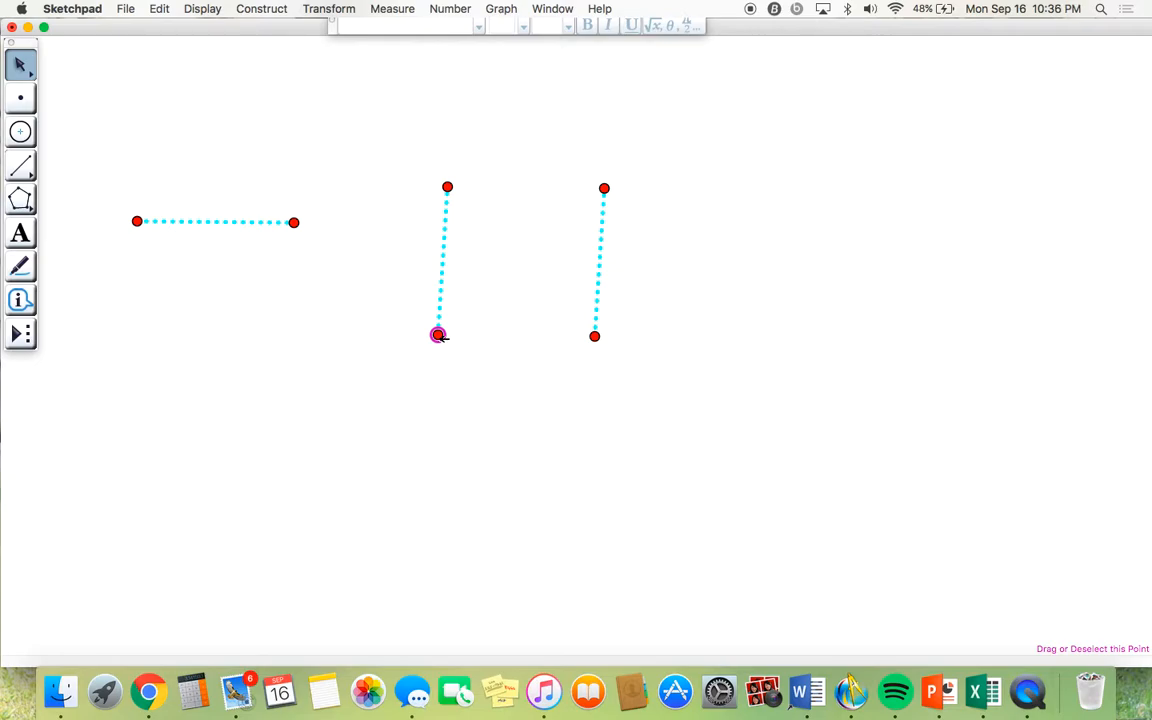
drag(59, 175, 419, 341)
key(BackSpace)
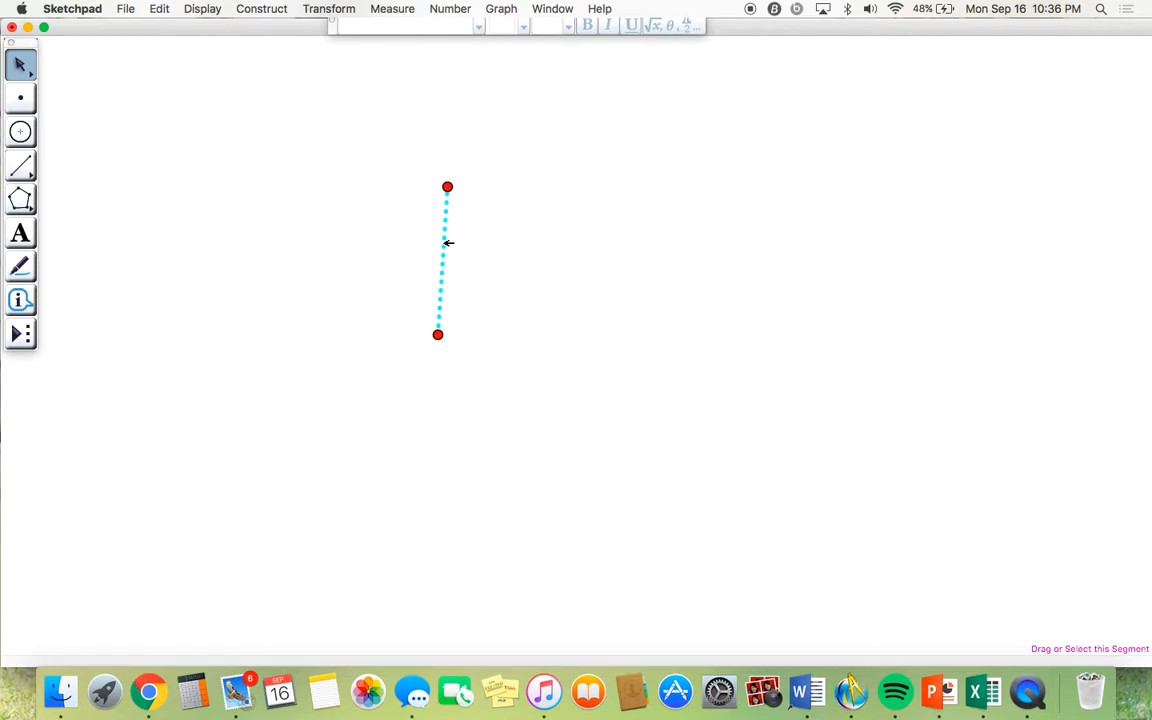
- Measure the distances from both endpoints of the remaining segment to the segment itself
click(445, 243)
click(447, 188)
click(437, 334)
click(404, 8)
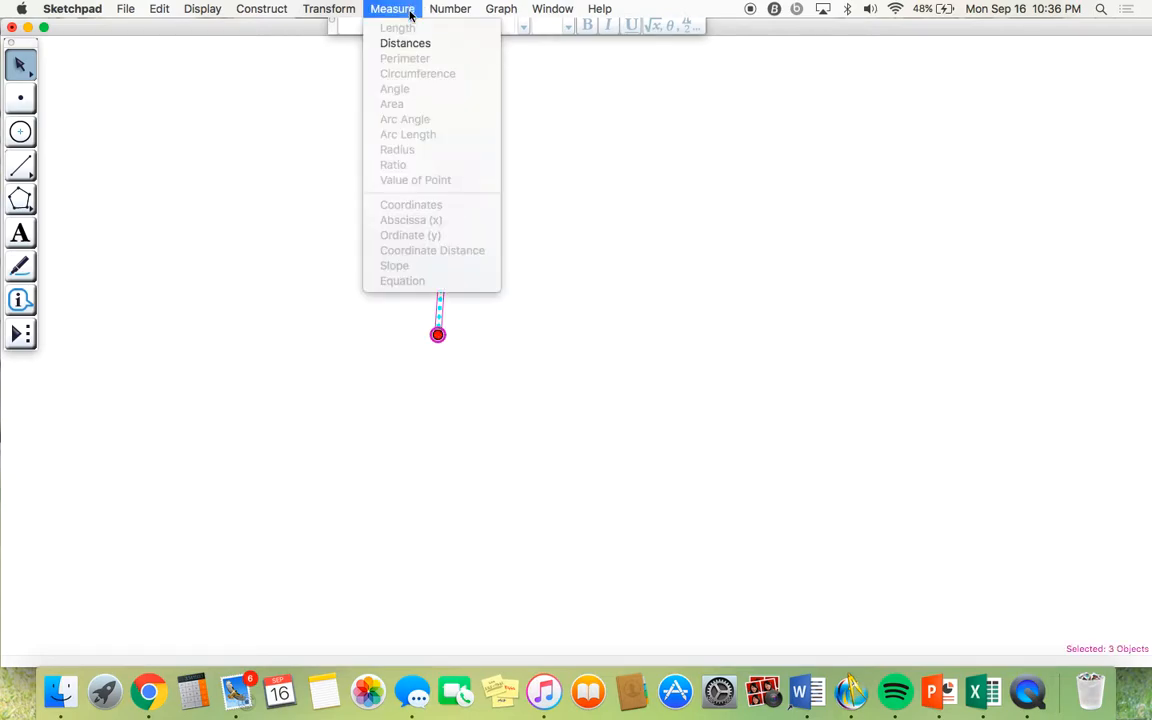
click(407, 45)
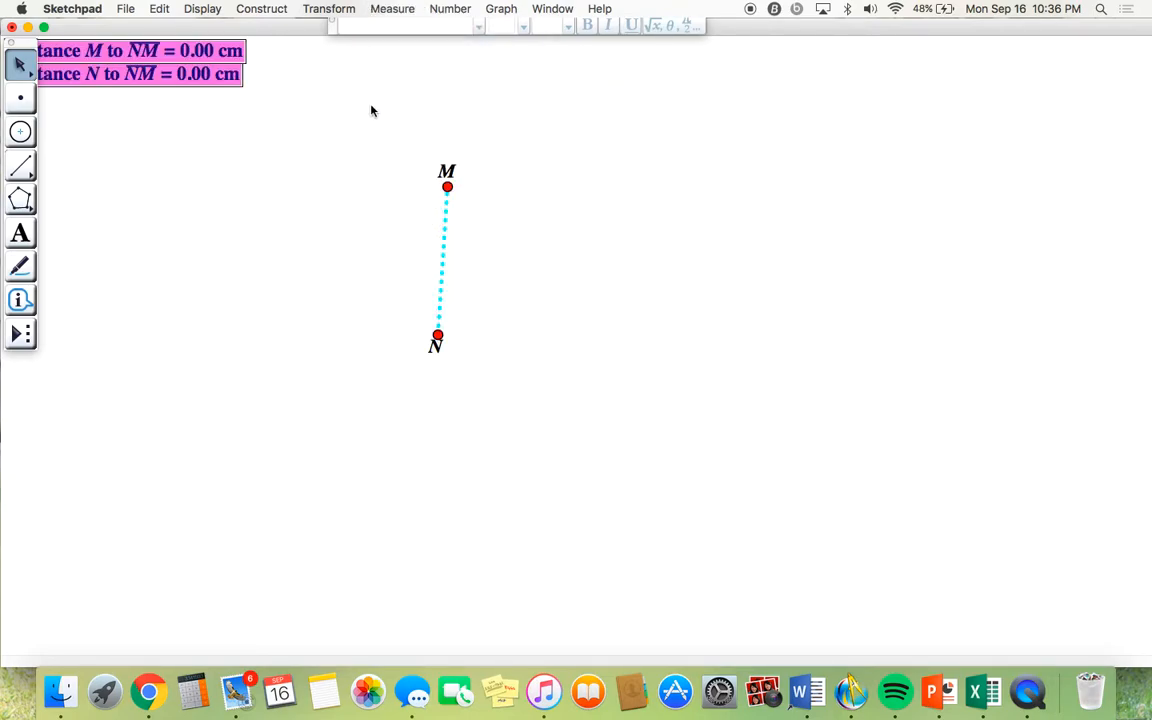
- Move both distance measurements to the right of segment NM and lengthen the segment by raising endpoint M
drag(152, 58, 646, 157)
click(584, 224)
drag(447, 186, 444, 150)
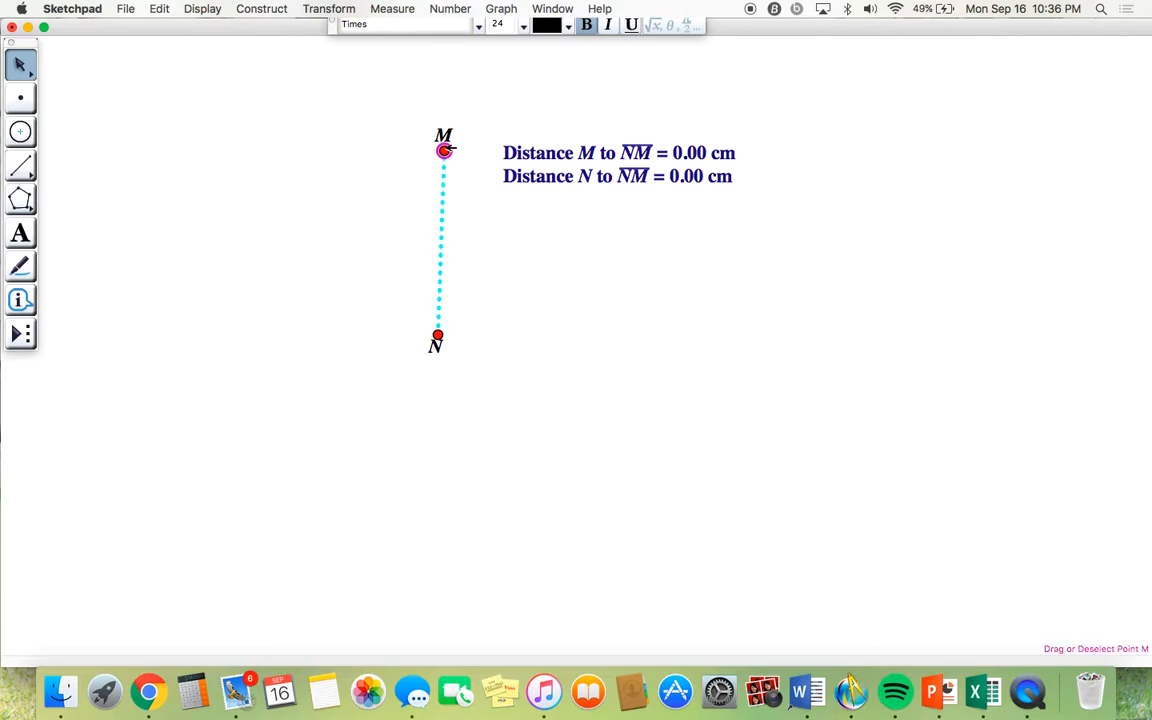
click(455, 212)
click(445, 163)
click(466, 198)
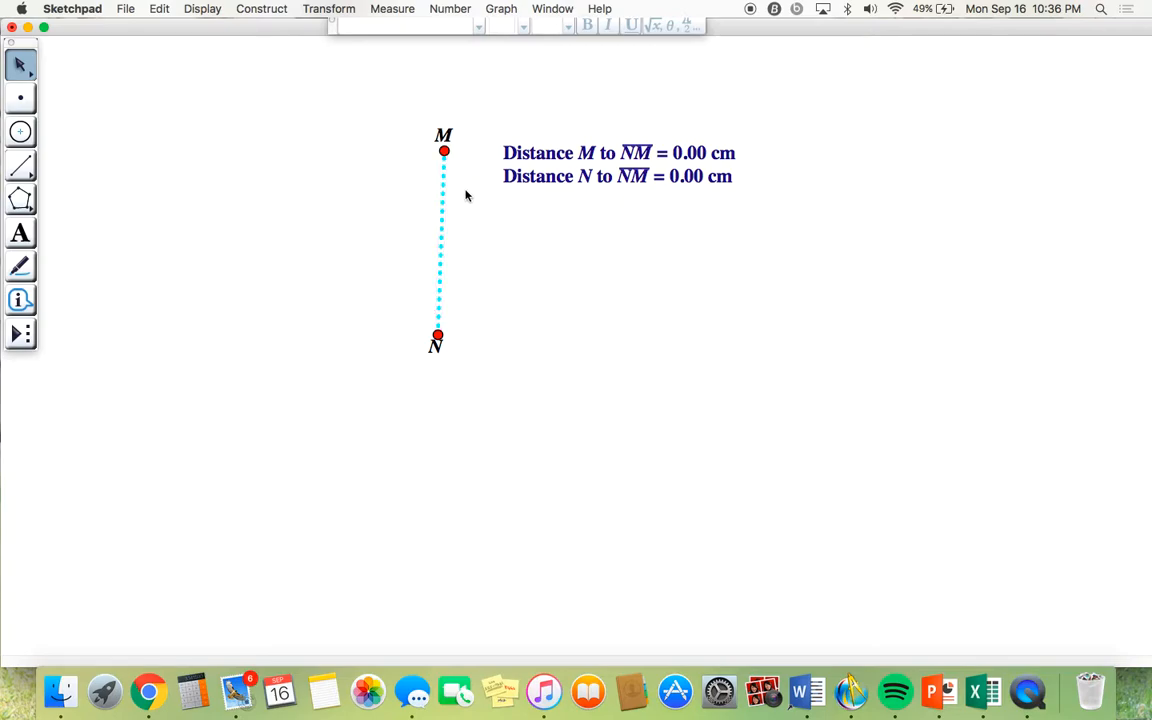
- Measure the distance between M and N, and move endpoint N down and right until they are about 13.7 cm apart
click(444, 150)
click(438, 335)
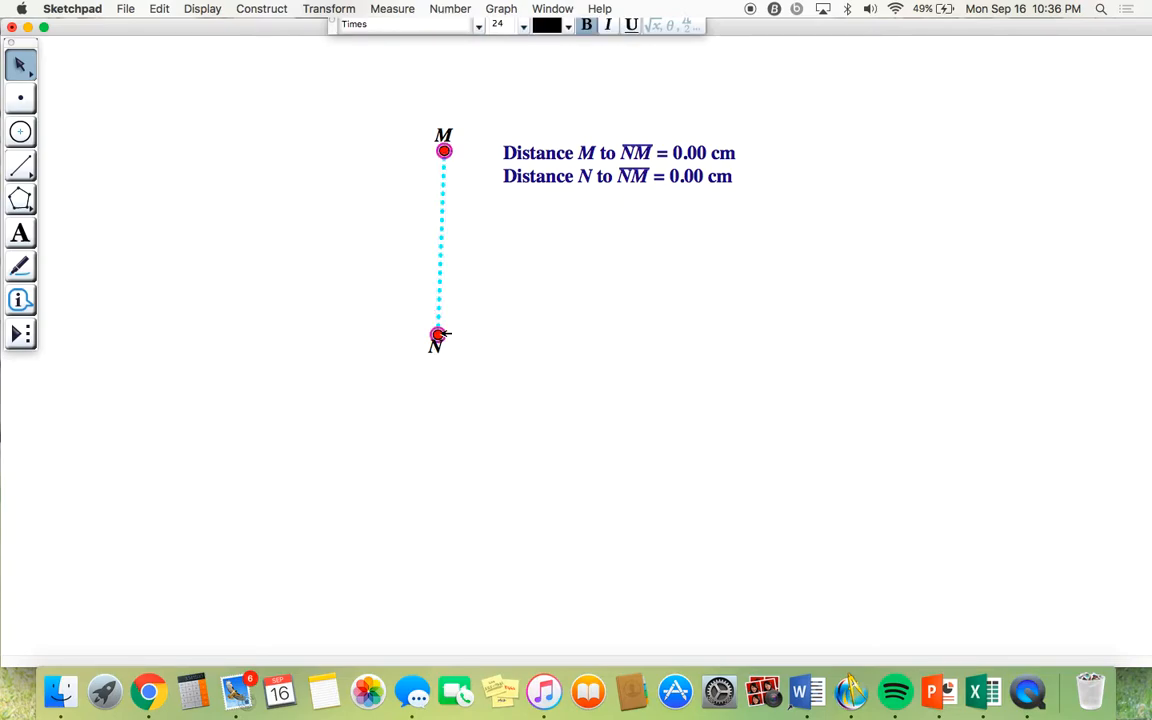
click(392, 8)
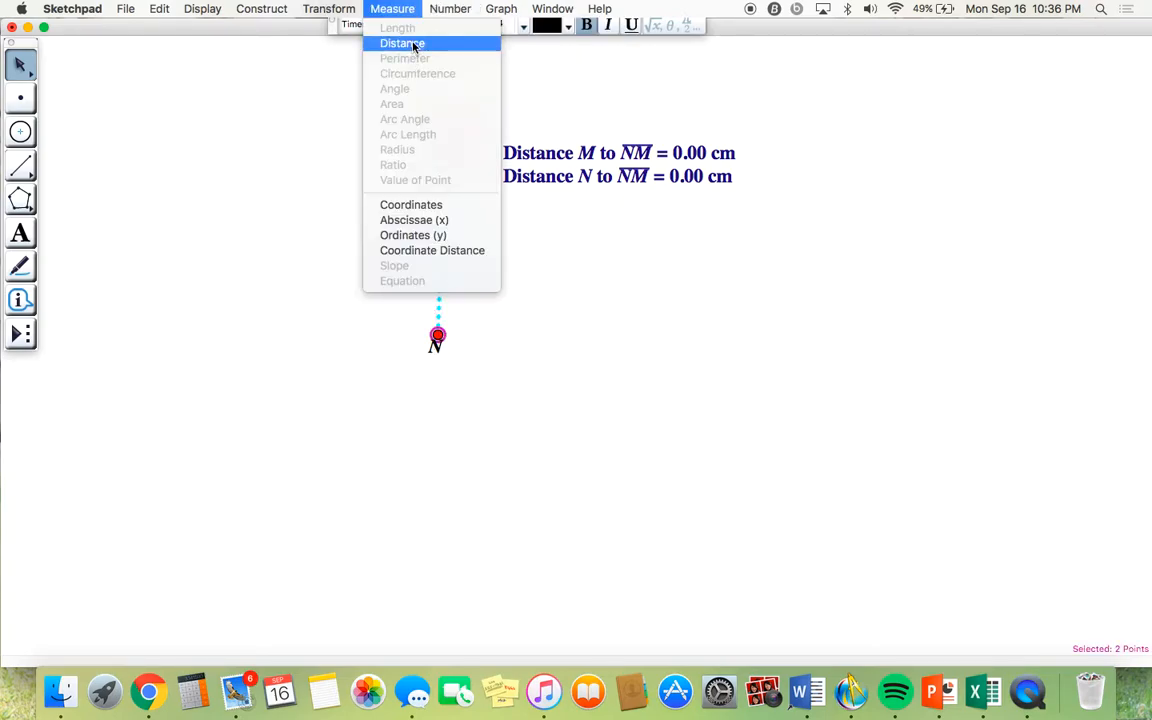
click(412, 44)
drag(437, 336, 510, 455)
click(584, 317)
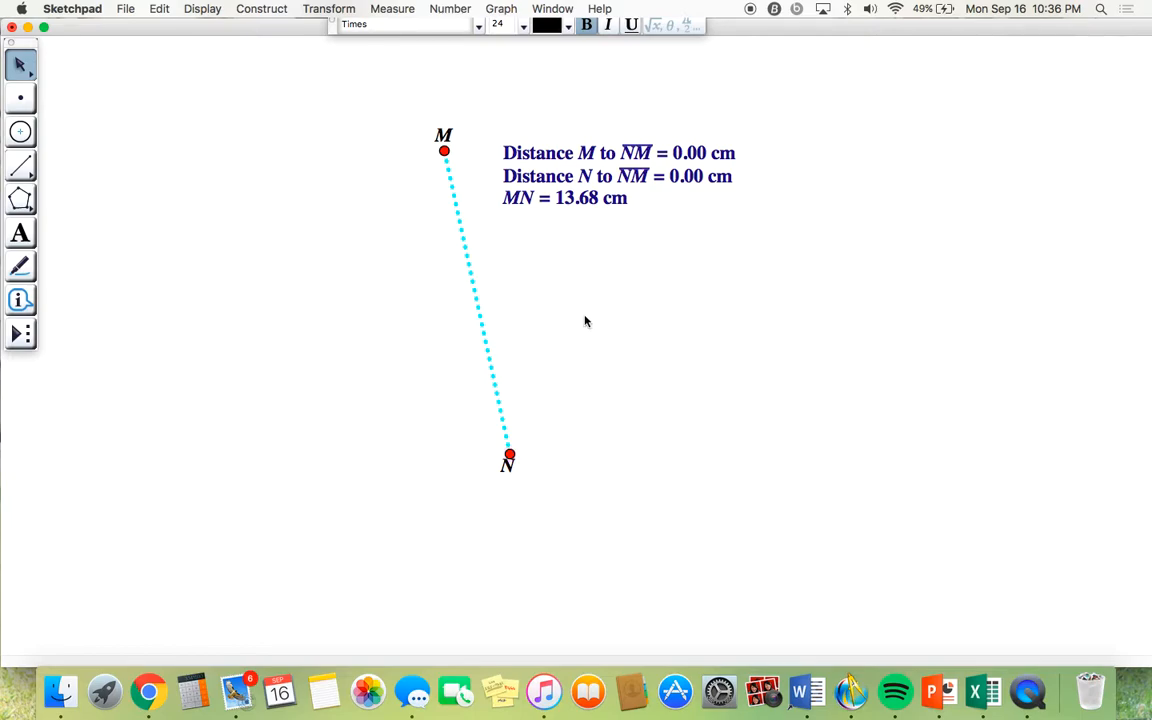
- Delete segment NM together with its endpoints and all distance measurements
drag(387, 124, 773, 460)
click(773, 460)
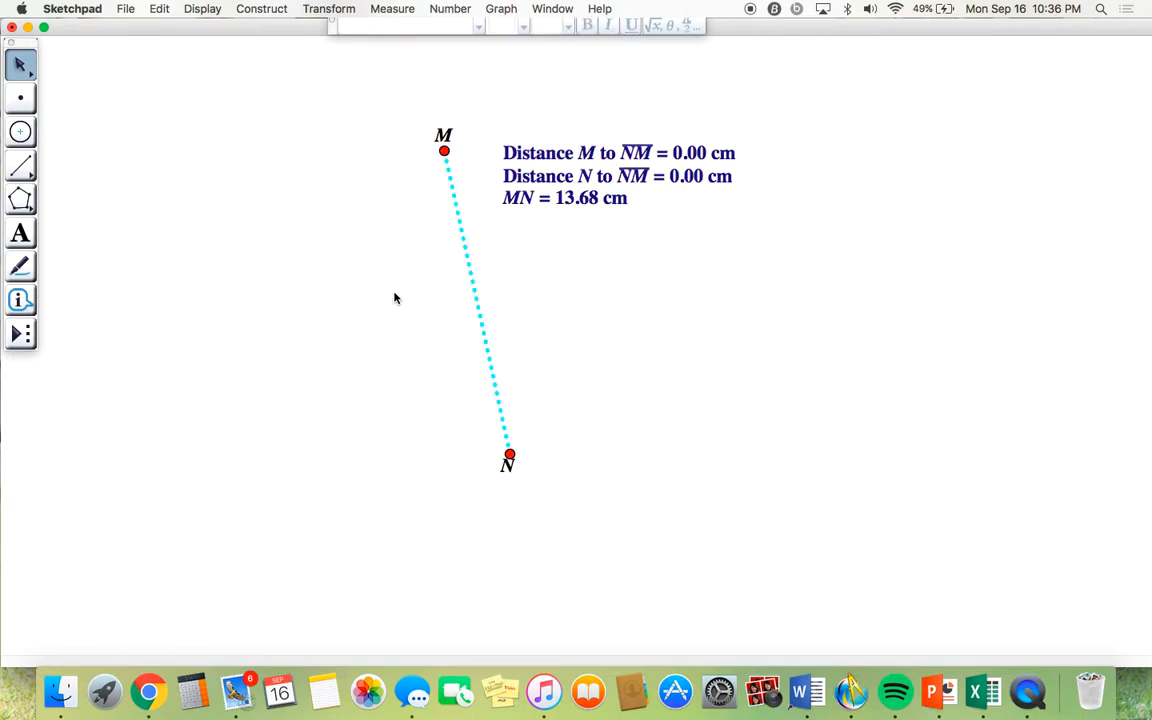
drag(383, 105, 909, 654)
key(BackSpace)
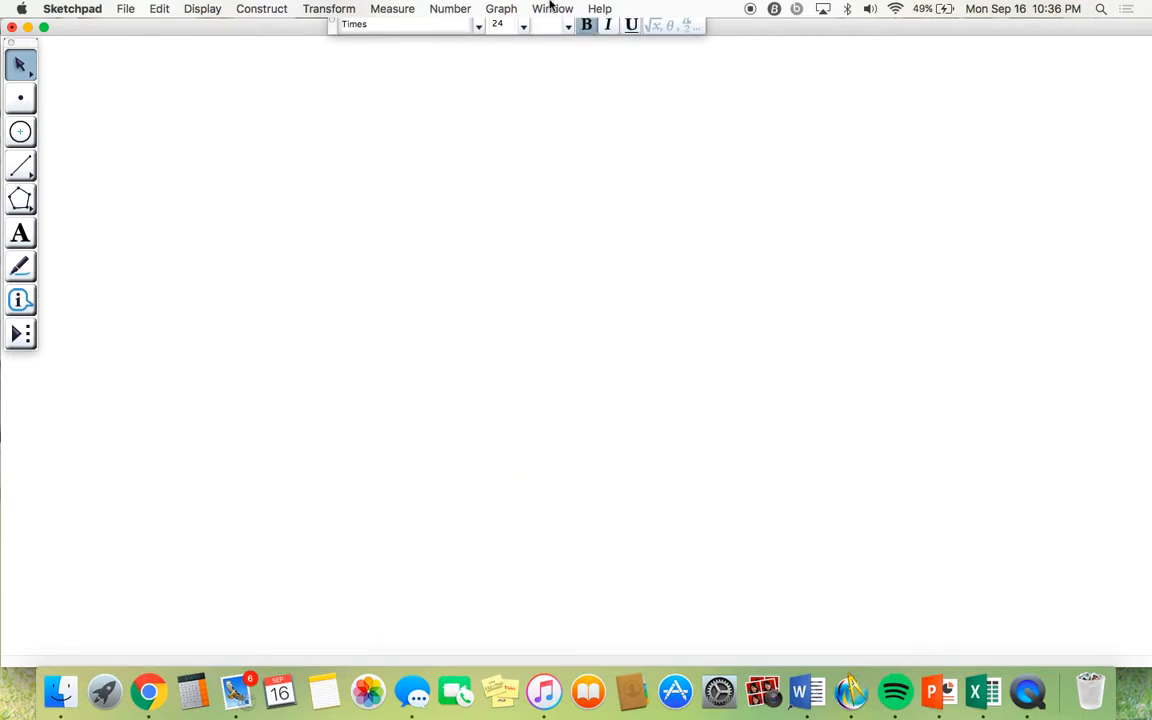
- Draw a circle with a radius of about 7.6 cm in the upper part of the sketch and deselect it
click(375, 9)
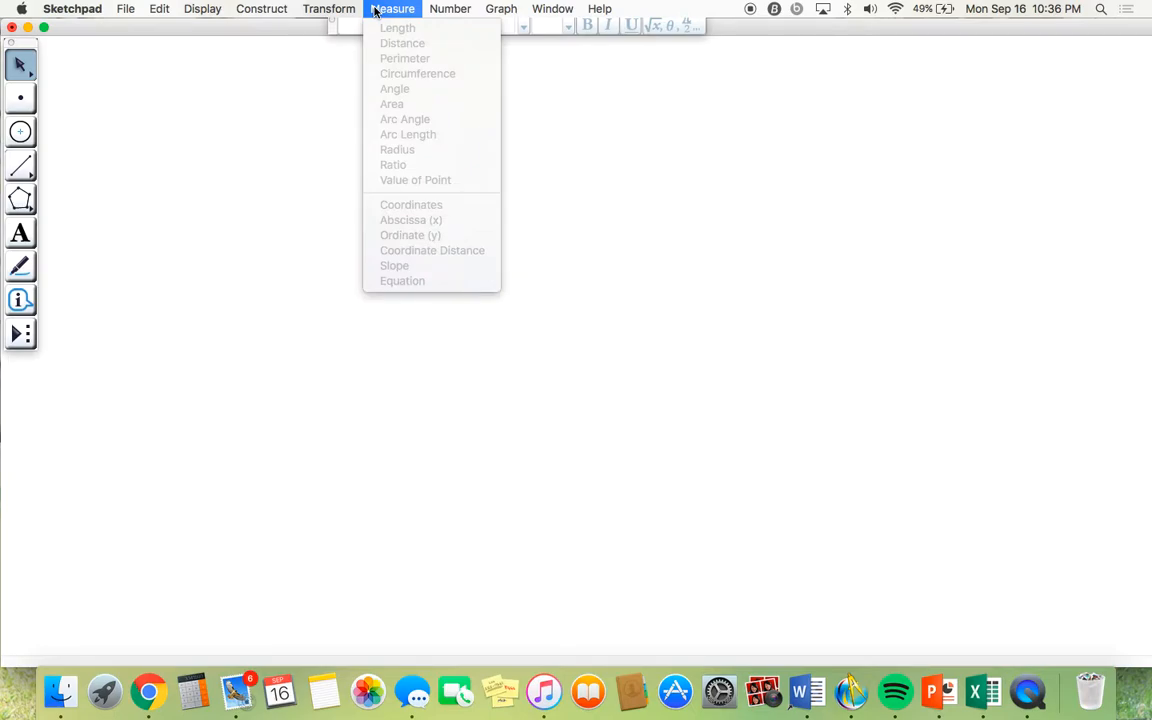
click(20, 131)
click(20, 131)
drag(412, 216, 337, 372)
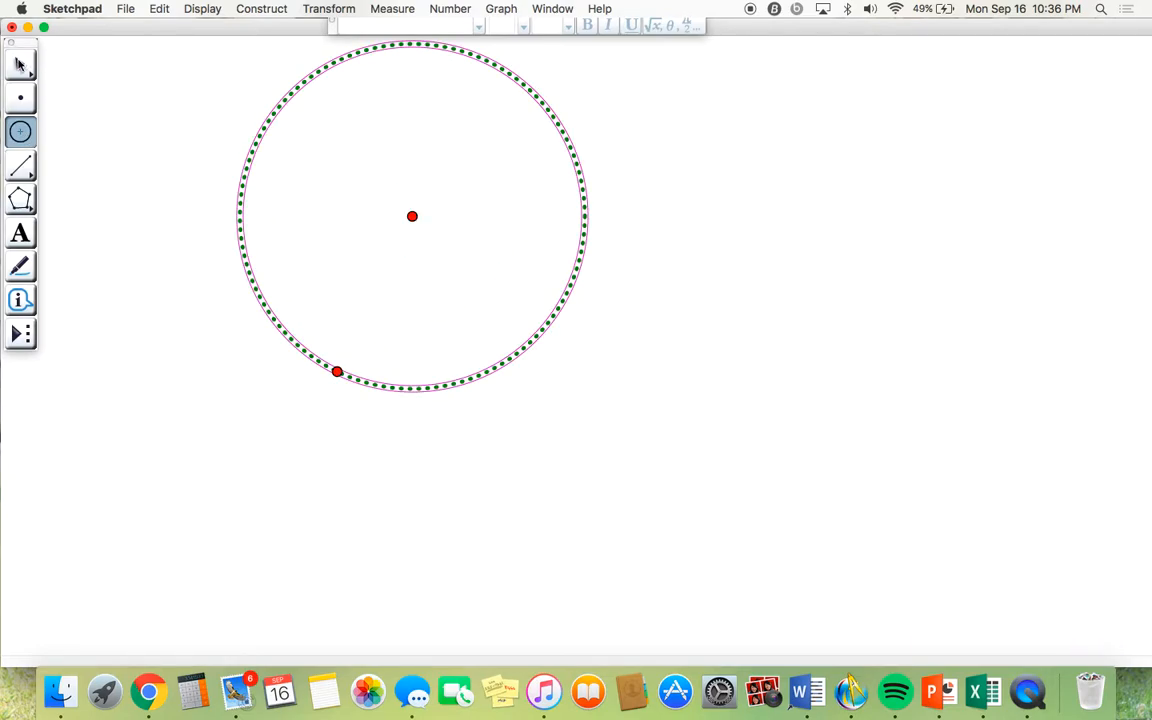
key(Escape)
key(Escape)
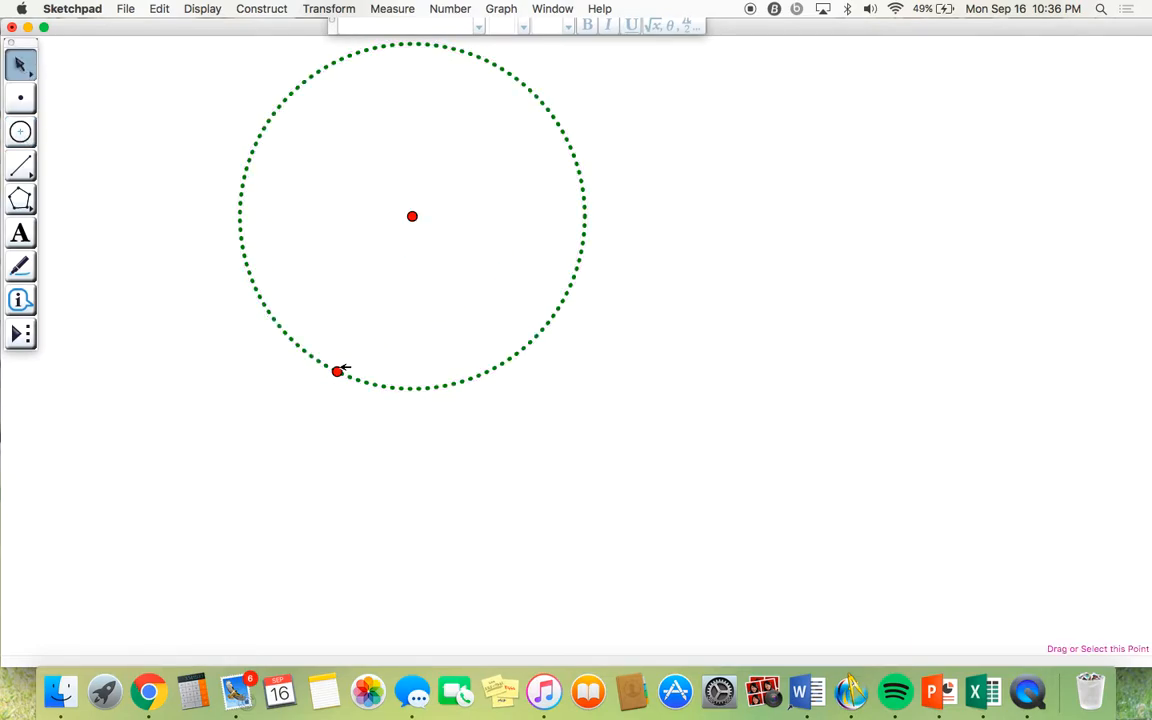
- Measure the circle's circumference
click(297, 341)
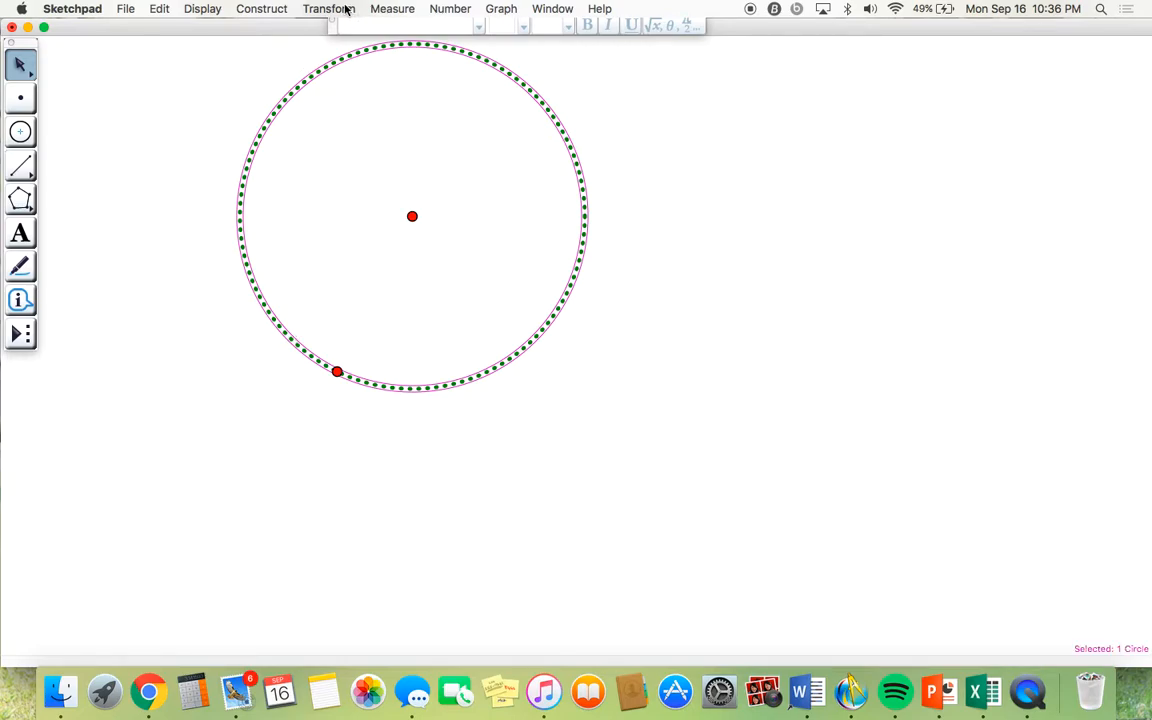
click(392, 9)
click(415, 75)
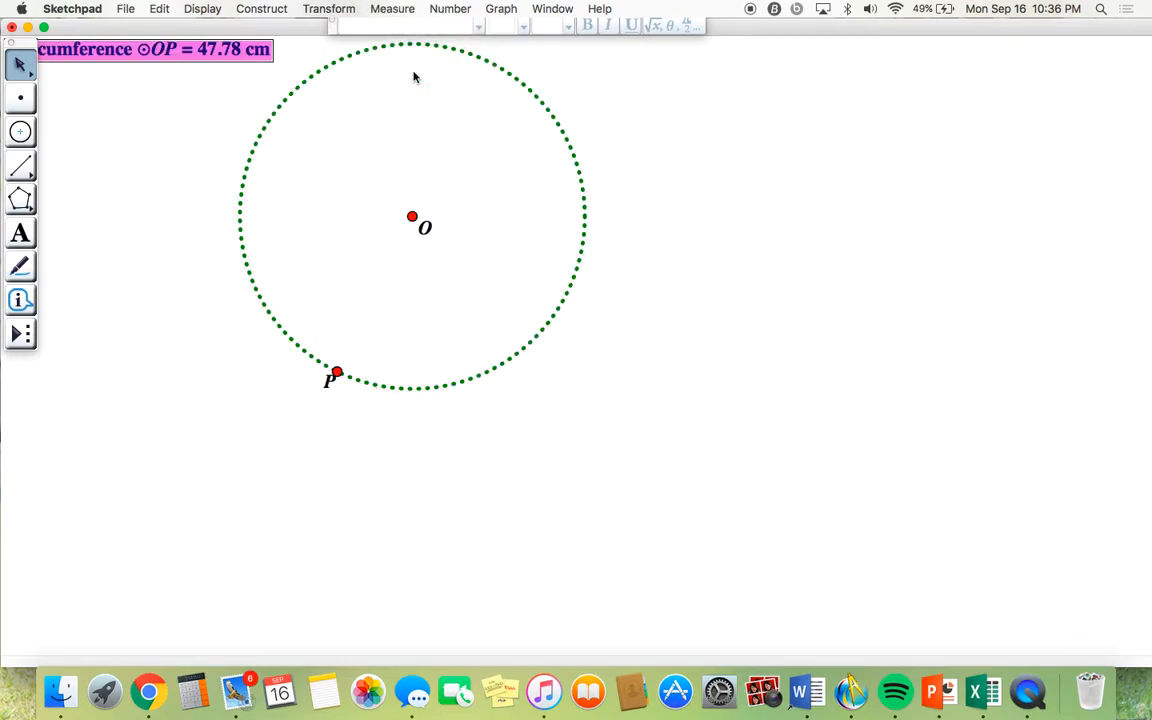
click(378, 9)
click(289, 97)
click(296, 95)
click(300, 100)
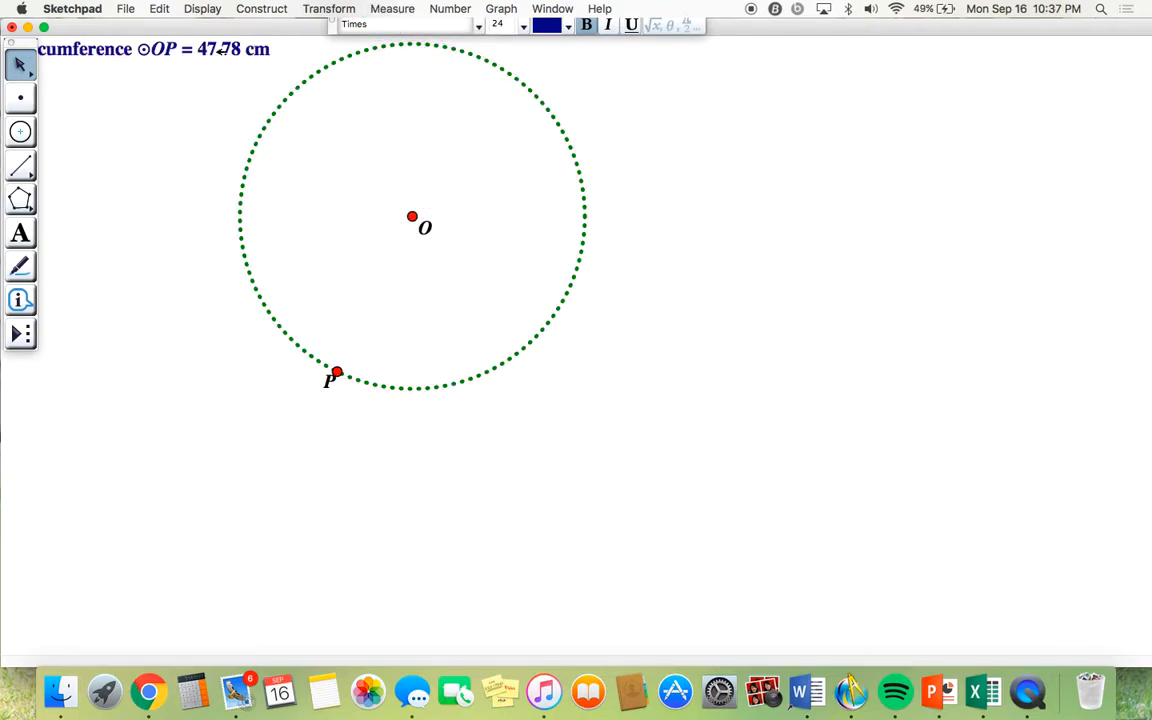
- Measure the circle's area and radius
click(278, 104)
click(388, 9)
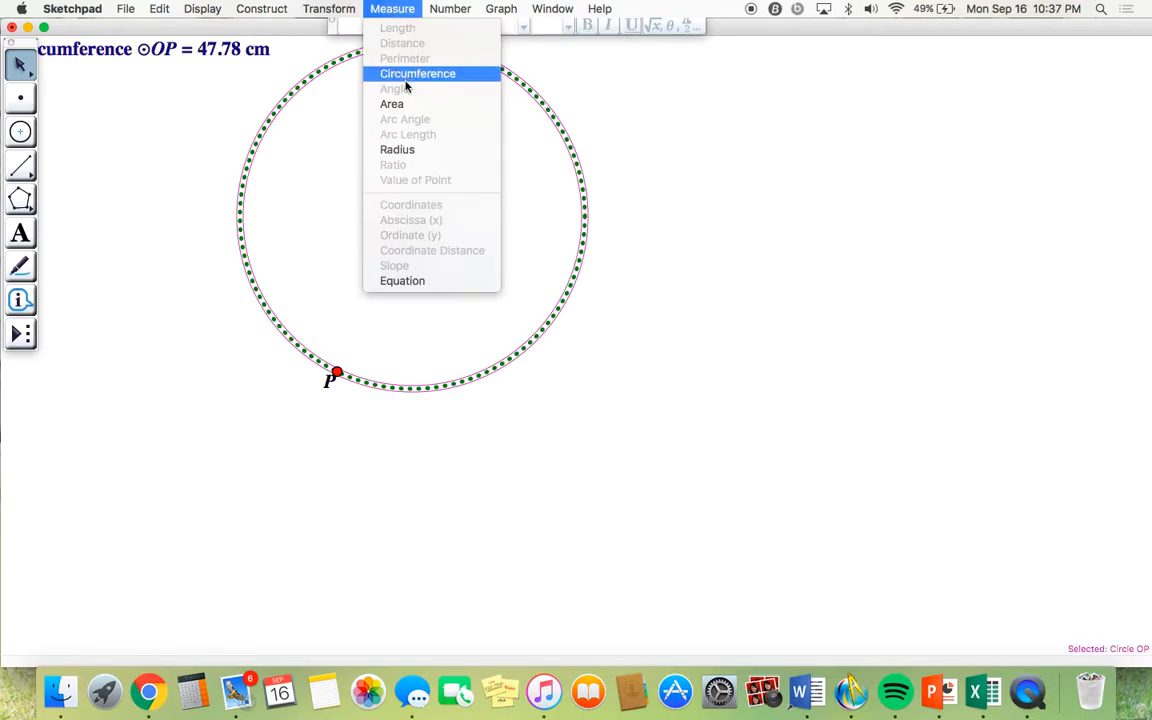
click(403, 104)
click(698, 195)
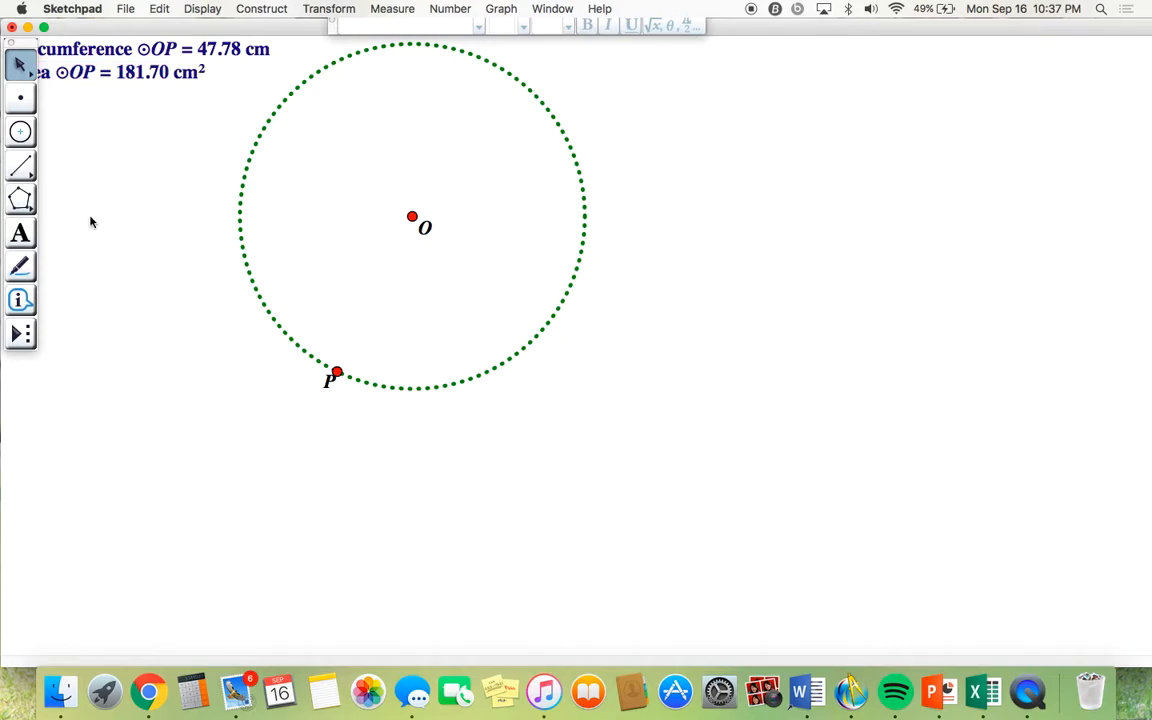
click(272, 112)
click(375, 9)
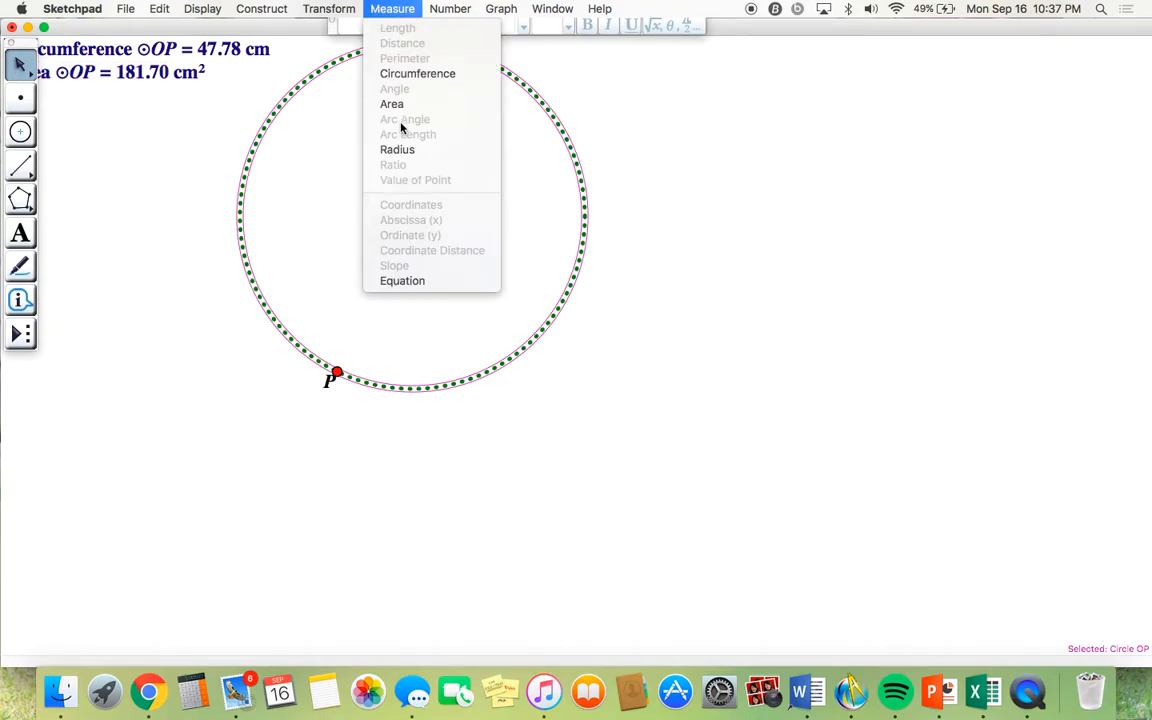
click(398, 150)
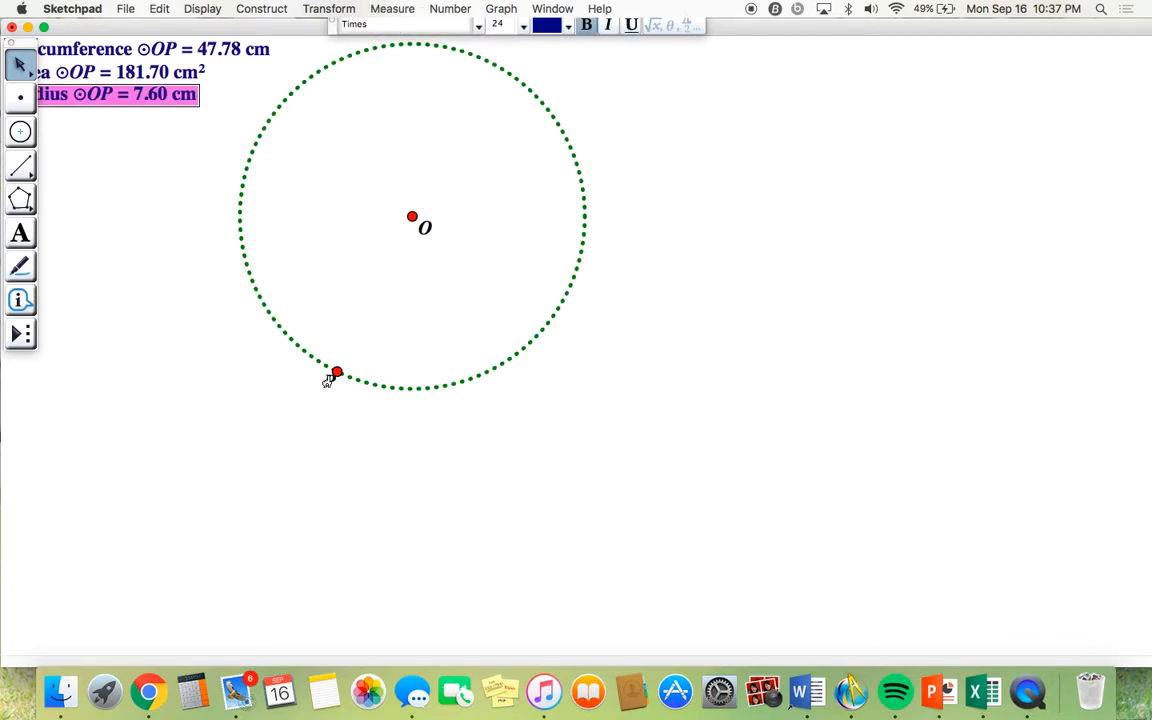
- Enlarge the circle to a radius of about 8.7 cm using point P, and move the circle and the radius measurement down and right
drag(335, 373, 419, 414)
mouse_move(497, 383)
mouse_down()
mouse_move(481, 355)
mouse_move(494, 396)
mouse_up()
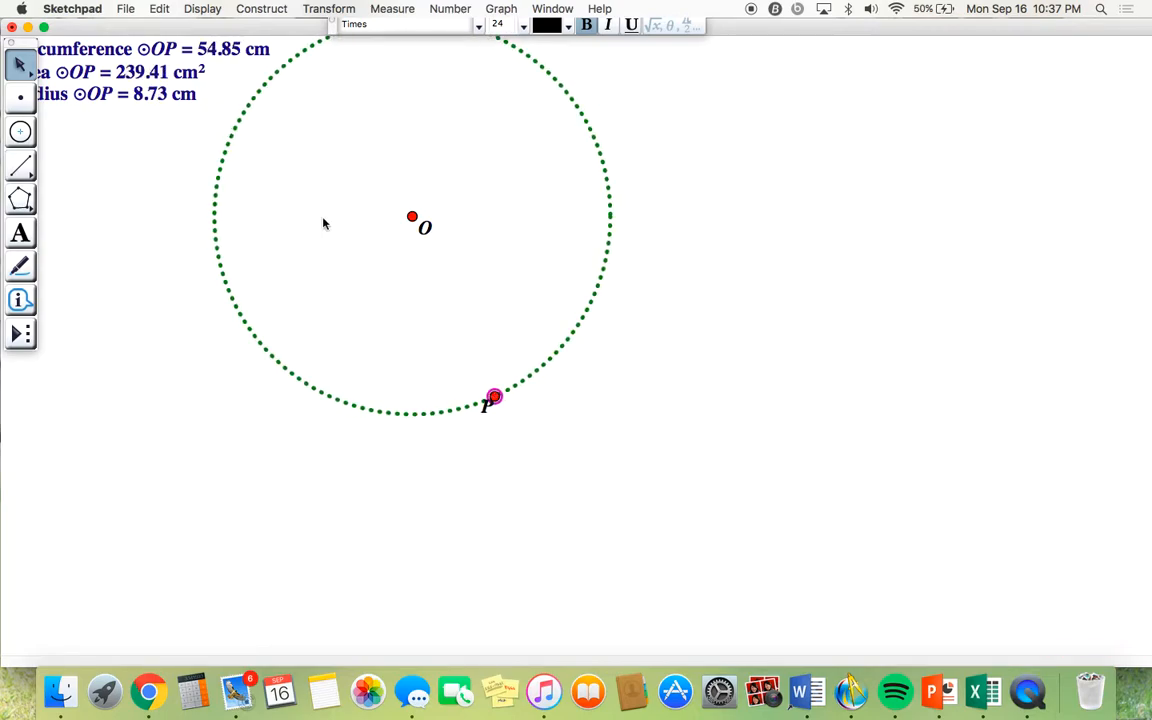
shift+click(186, 92)
drag(186, 92, 212, 104)
drag(301, 51, 409, 190)
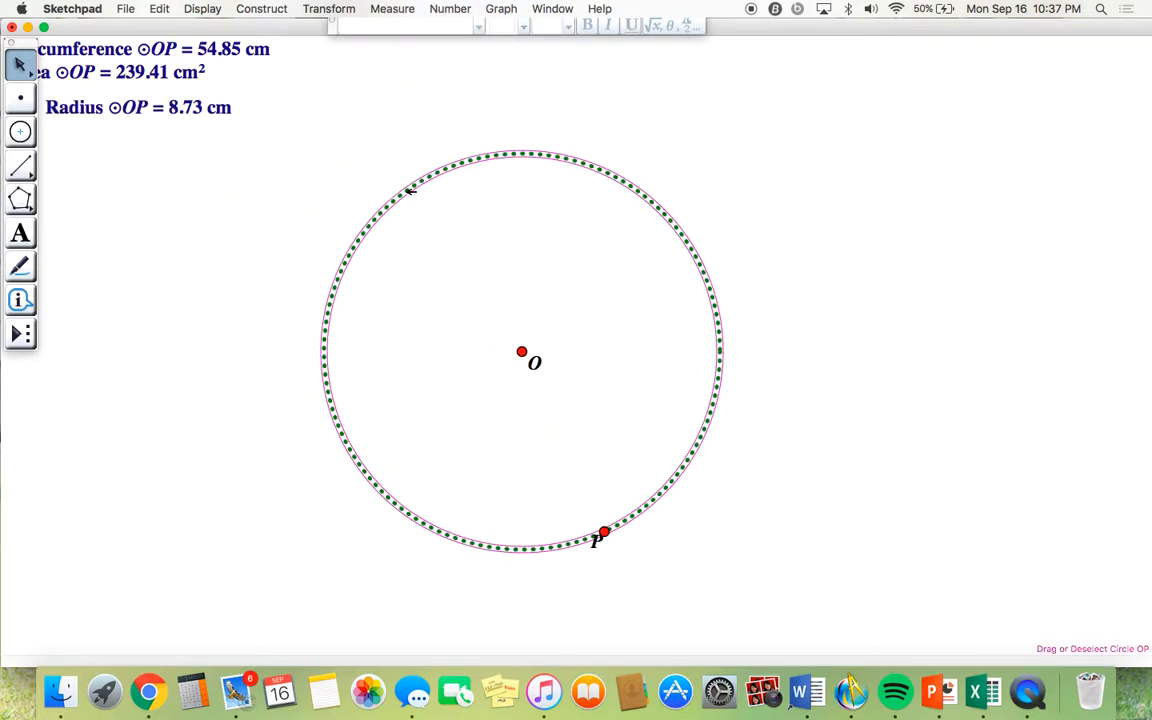
- Select the circumference, area and radius measurements and examine which number commands are available for them
click(449, 9)
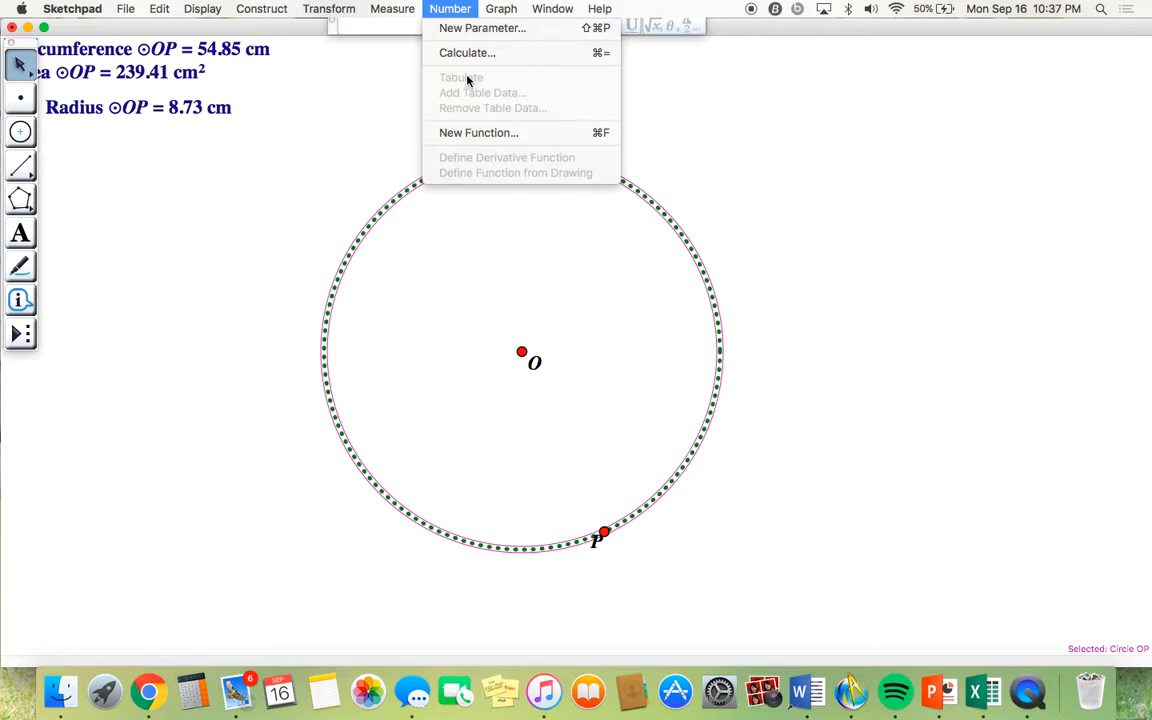
click(345, 102)
click(250, 48)
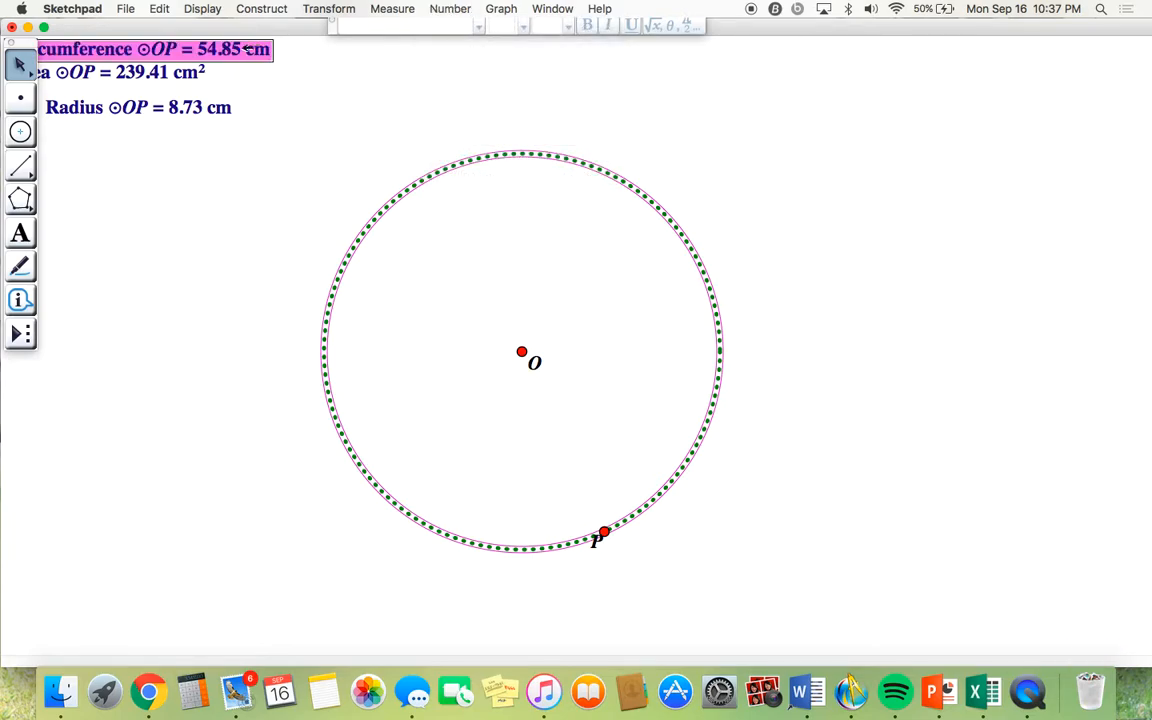
shift+click(160, 70)
shift+click(160, 100)
click(437, 8)
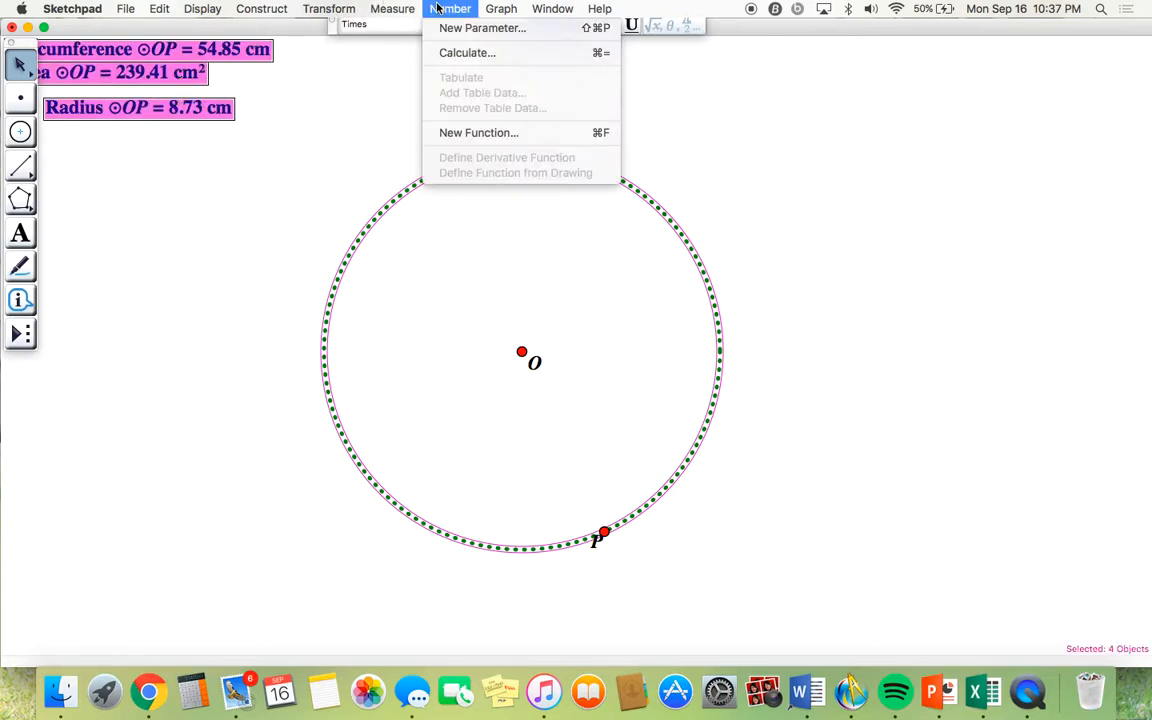
click(168, 60)
- Delete the circle with its points and measurements
click(290, 105)
drag(299, 114, 800, 577)
key(Delete)
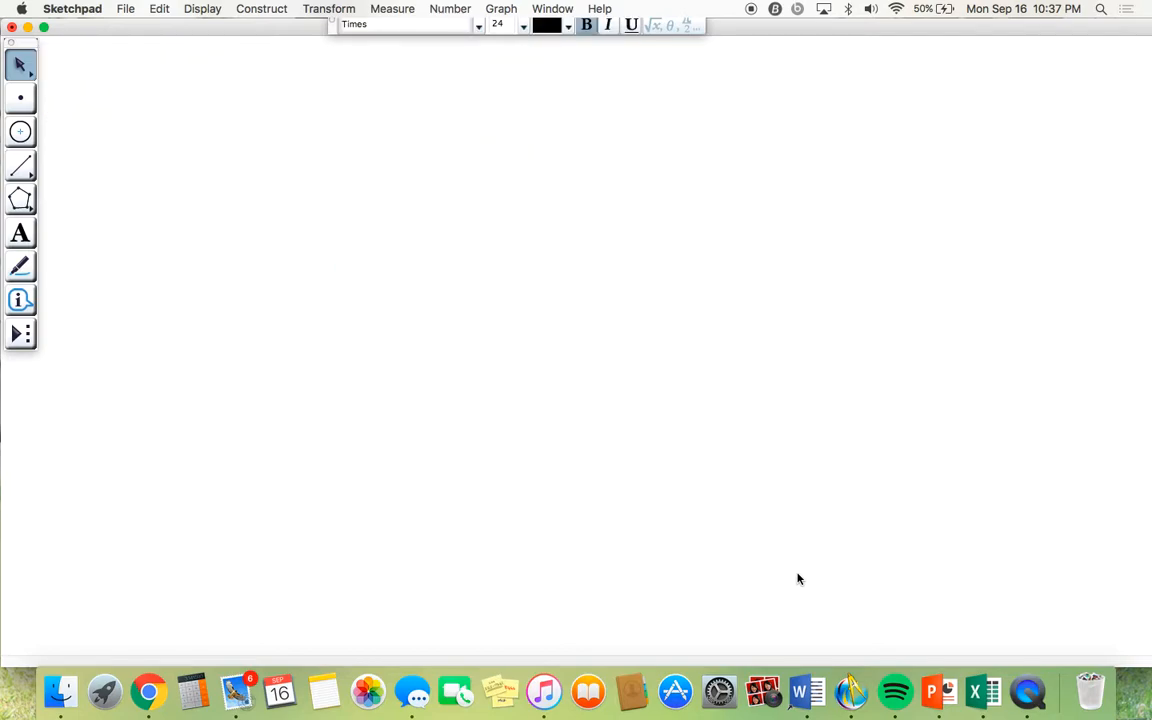
- Open a new calculation to examine its calculator, and cancel it
click(446, 7)
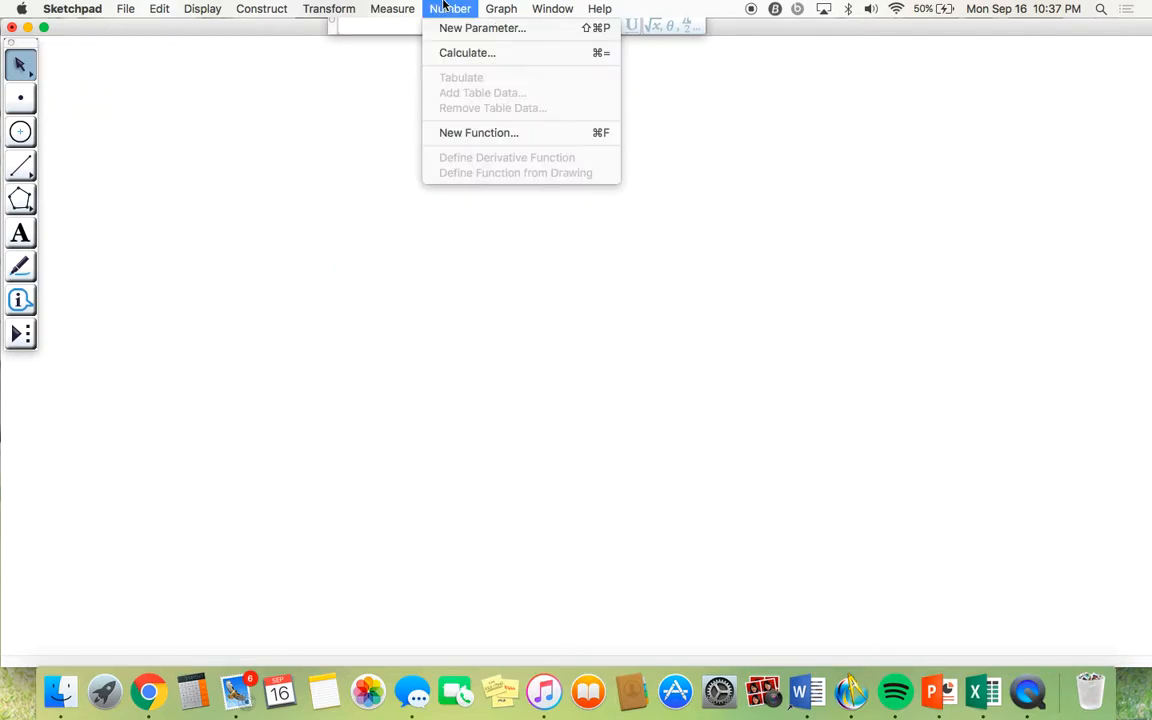
click(463, 53)
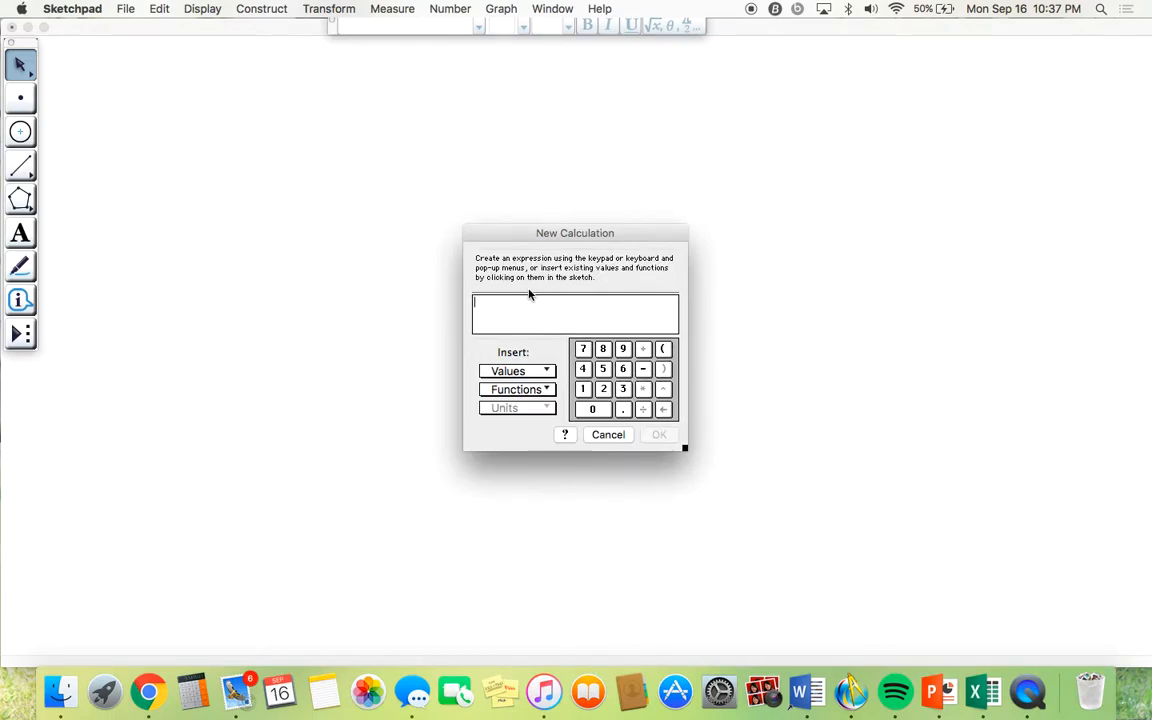
click(612, 436)
- Show the coordinate grid, review the grid options, and hide the grid lines again, leaving the axes
click(505, 9)
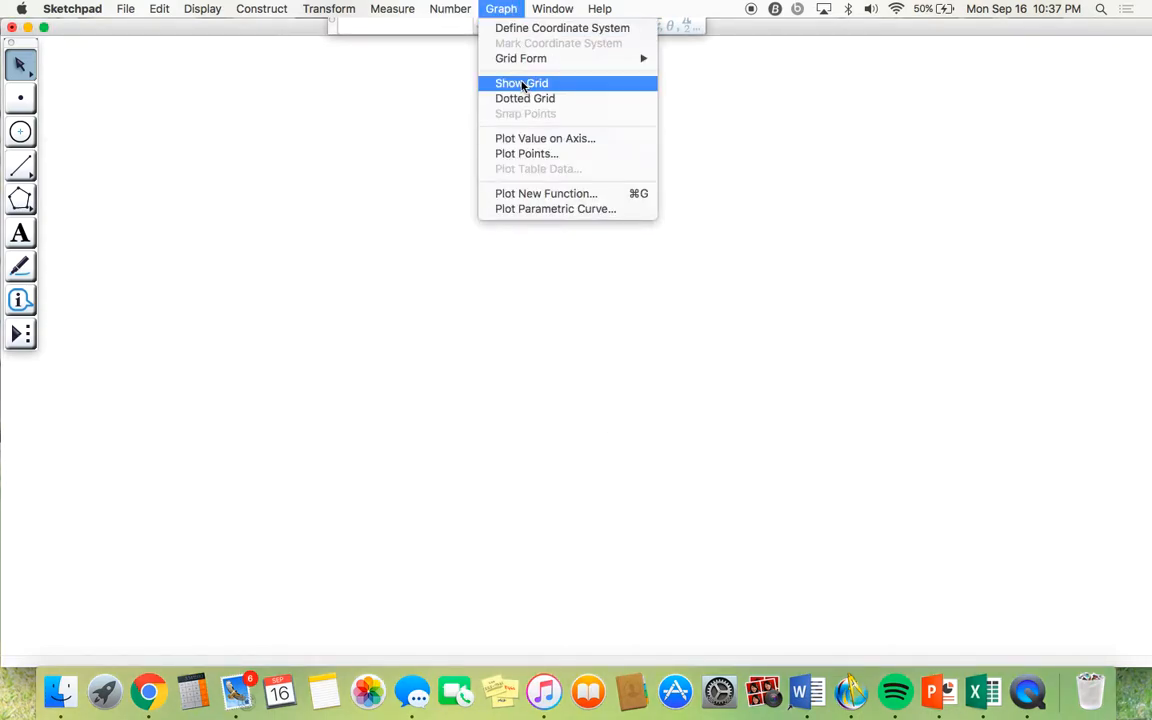
click(521, 84)
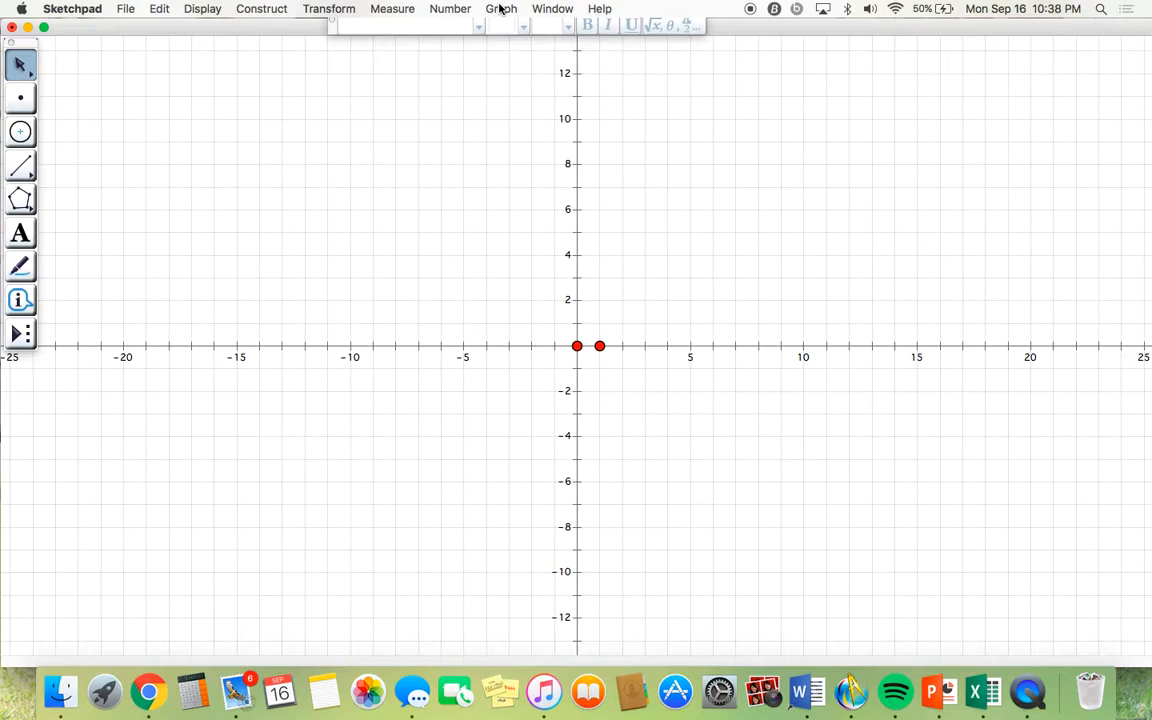
click(501, 9)
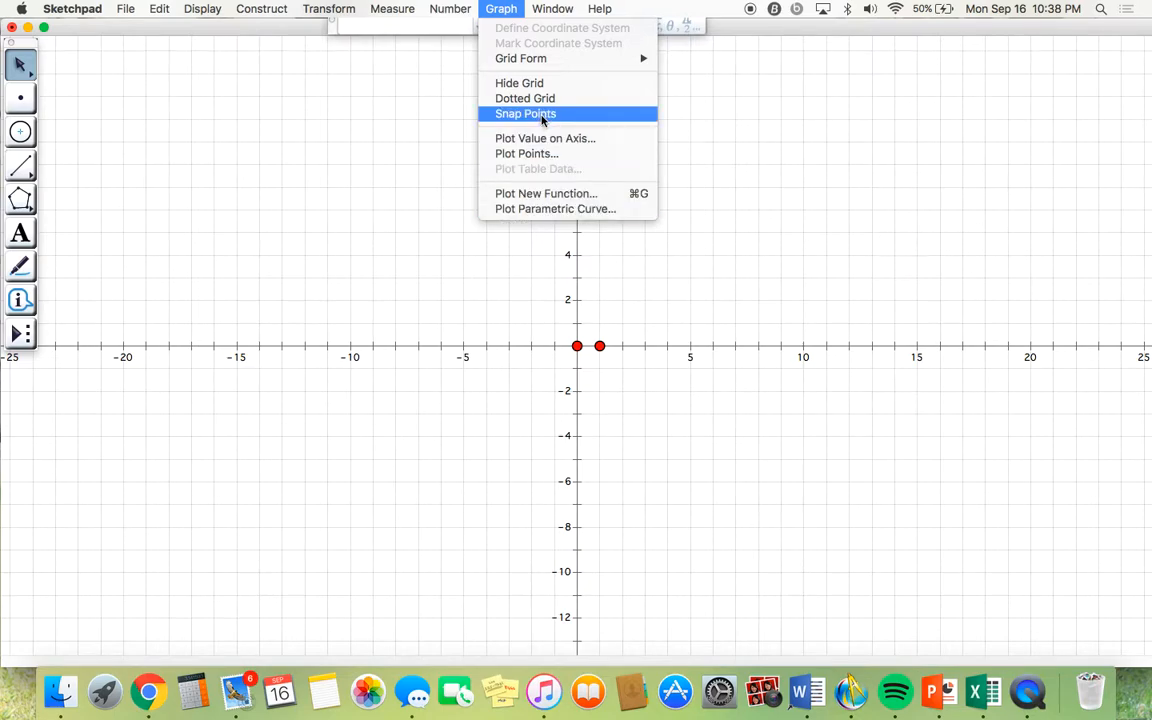
mouse_move(536, 66)
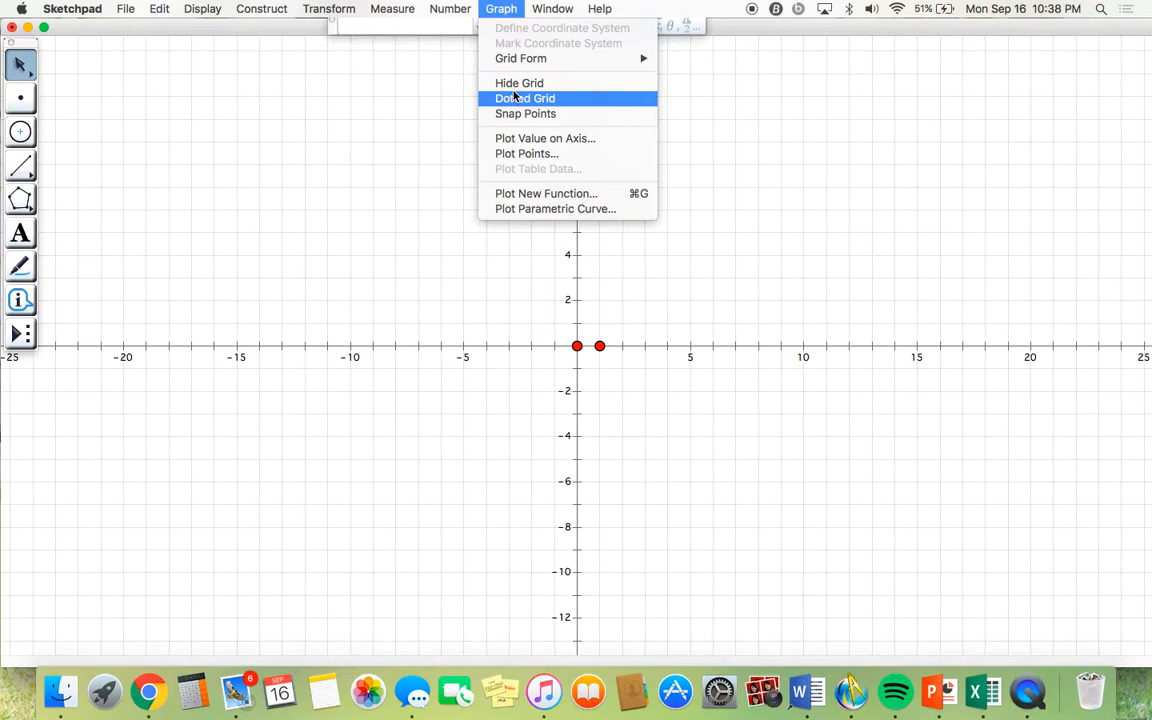
click(522, 83)
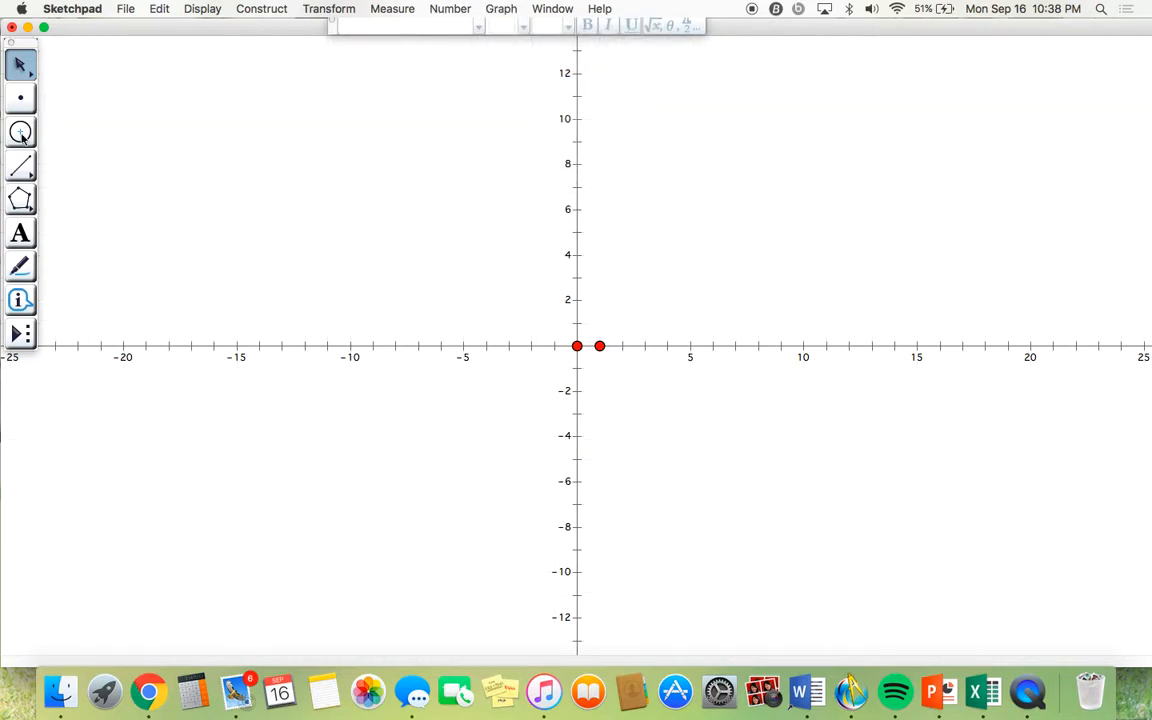
- Delete the coordinate axes together with the origin and unit point
click(501, 9)
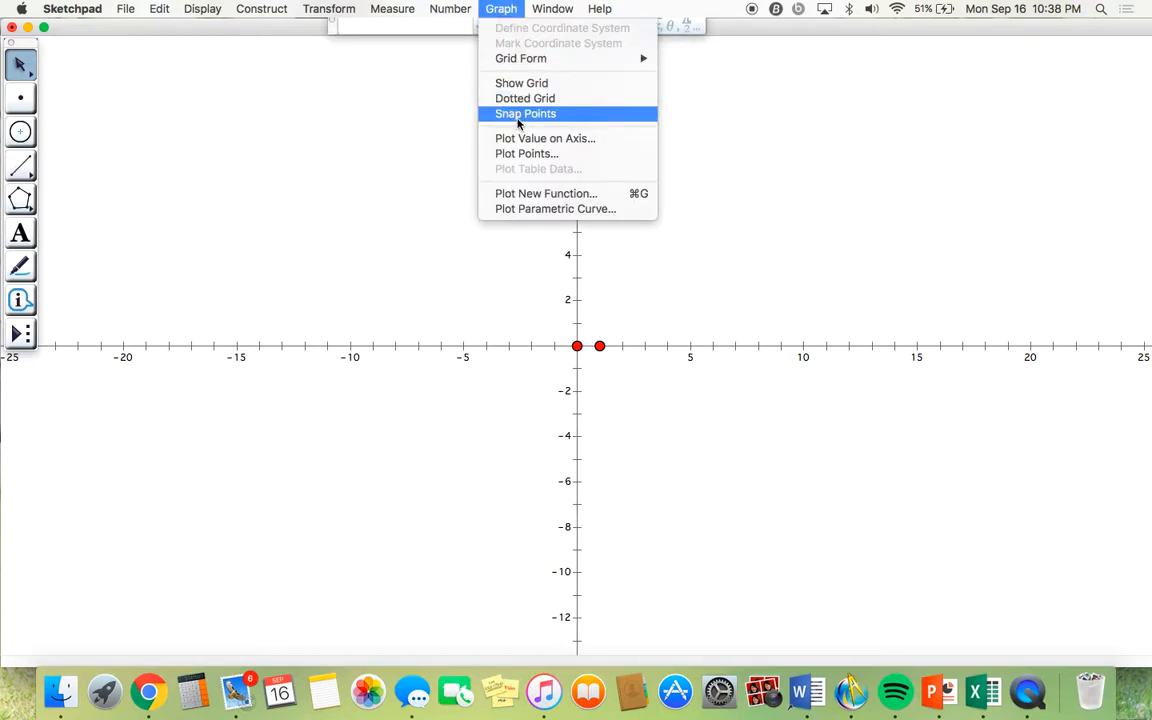
click(424, 190)
drag(455, 267, 668, 390)
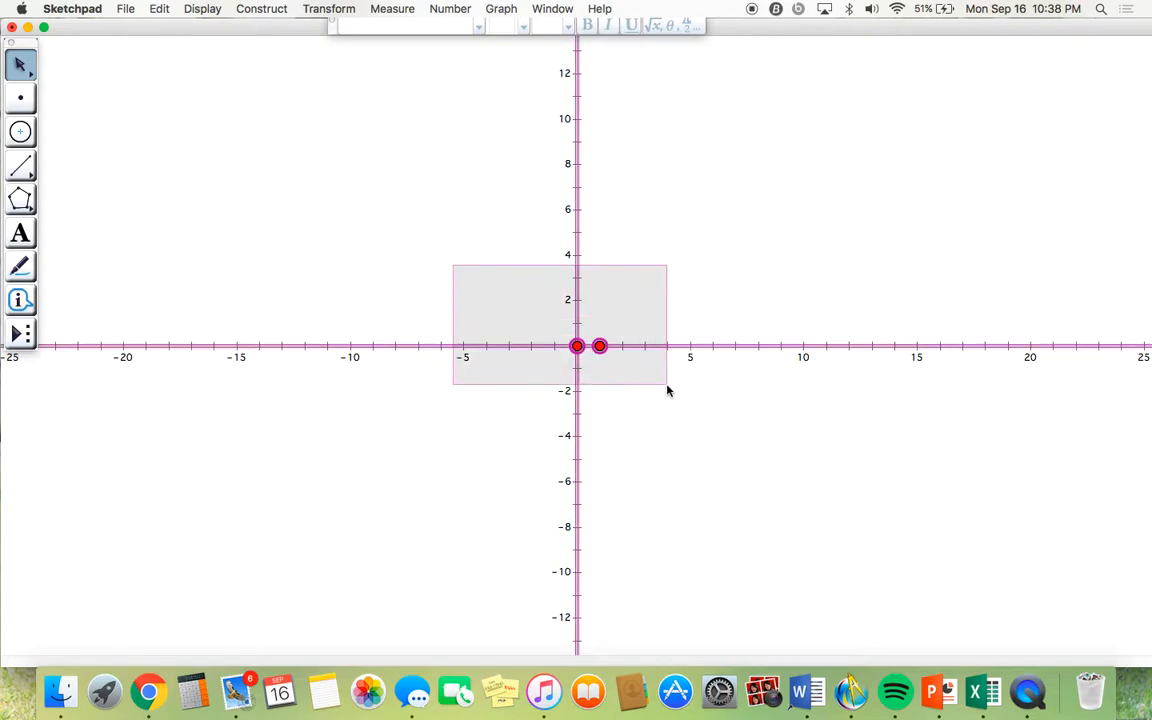
key(Delete)
- Draw two segments sharing an endpoint to form an acute angle in the upper left of the sketch
click(20, 166)
mouse_move(196, 126)
mouse_down()
mouse_move(183, 244)
mouse_move(365, 200)
mouse_move(304, 217)
mouse_up()
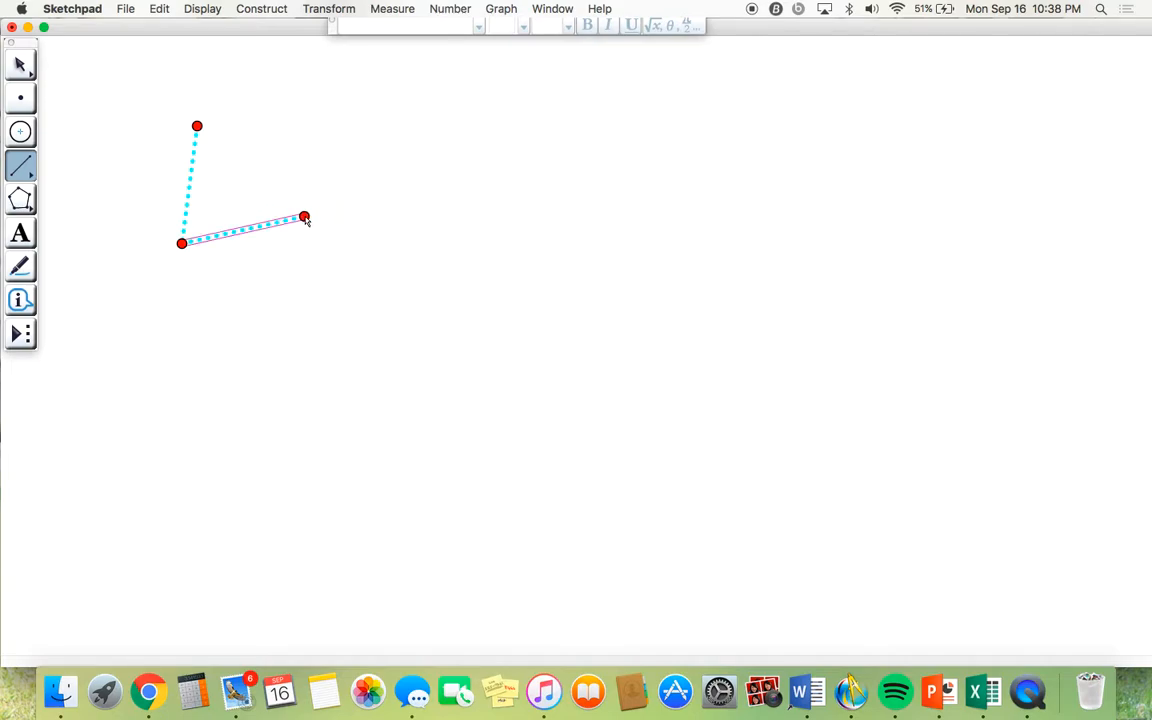
click(22, 65)
- Mark the angle at the shared vertex of the two segments using the Marker tool
click(20, 265)
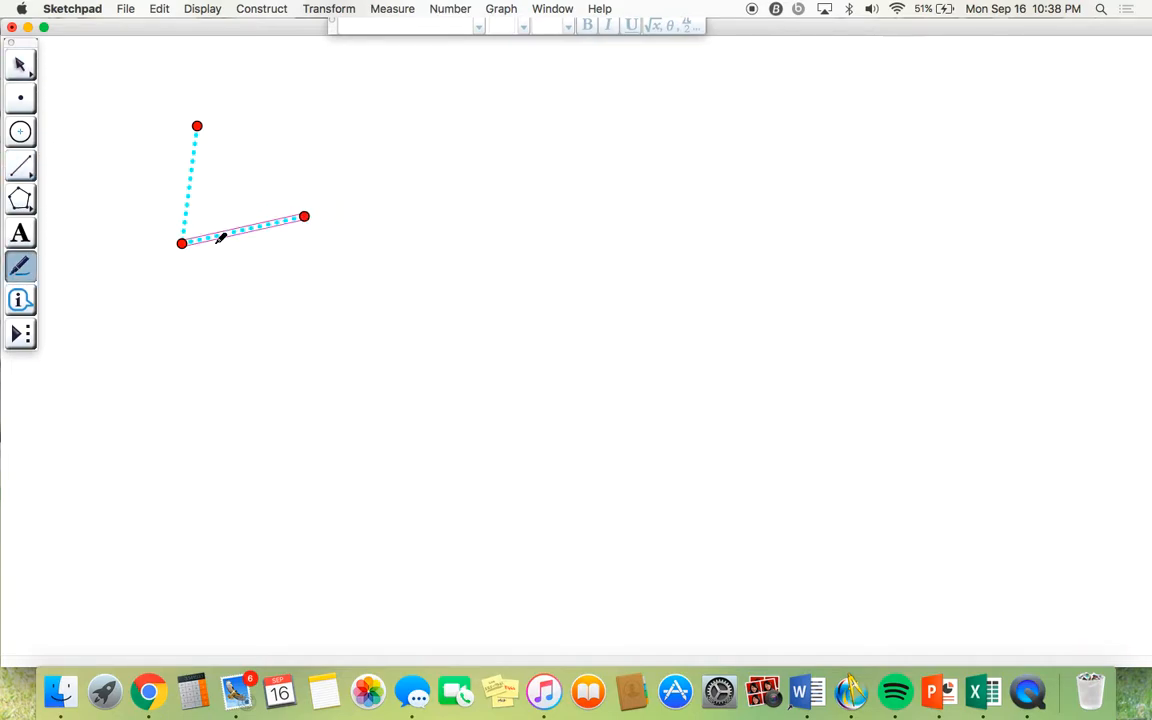
drag(181, 246, 192, 226)
click(17, 64)
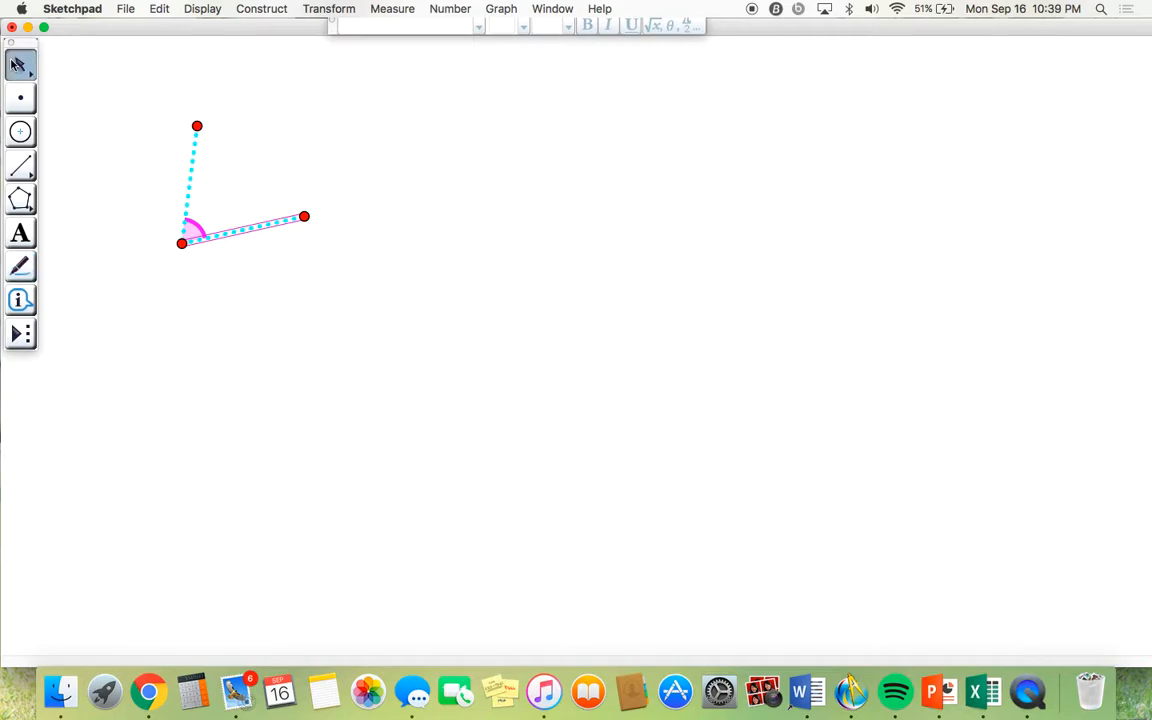
- Mark the angle between the two segments for transformations, measure it, and move the measurement to the open area beside the figure
right_click(190, 227)
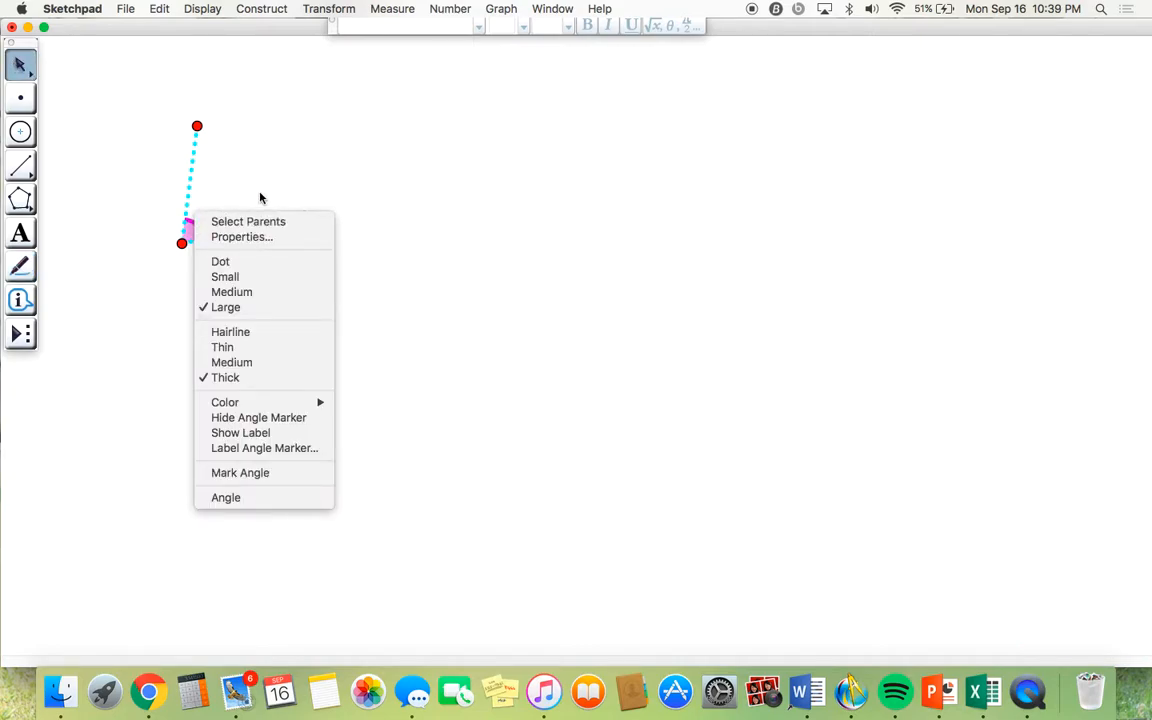
click(267, 473)
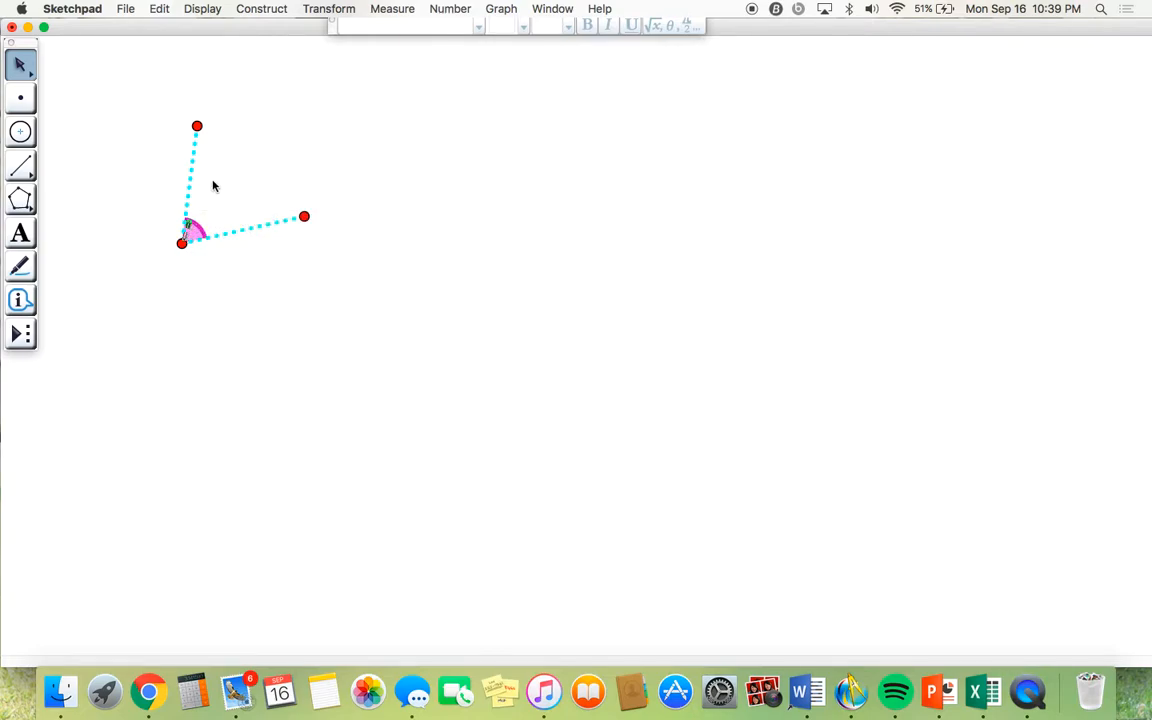
right_click(188, 215)
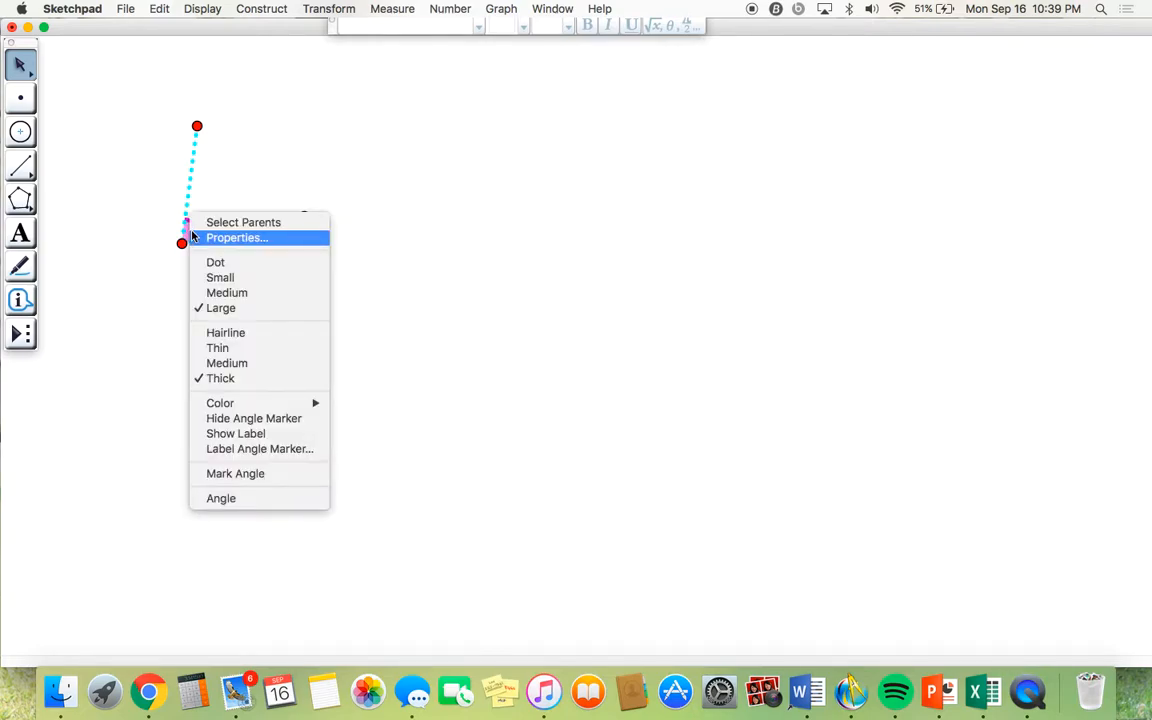
click(250, 502)
drag(122, 54, 545, 180)
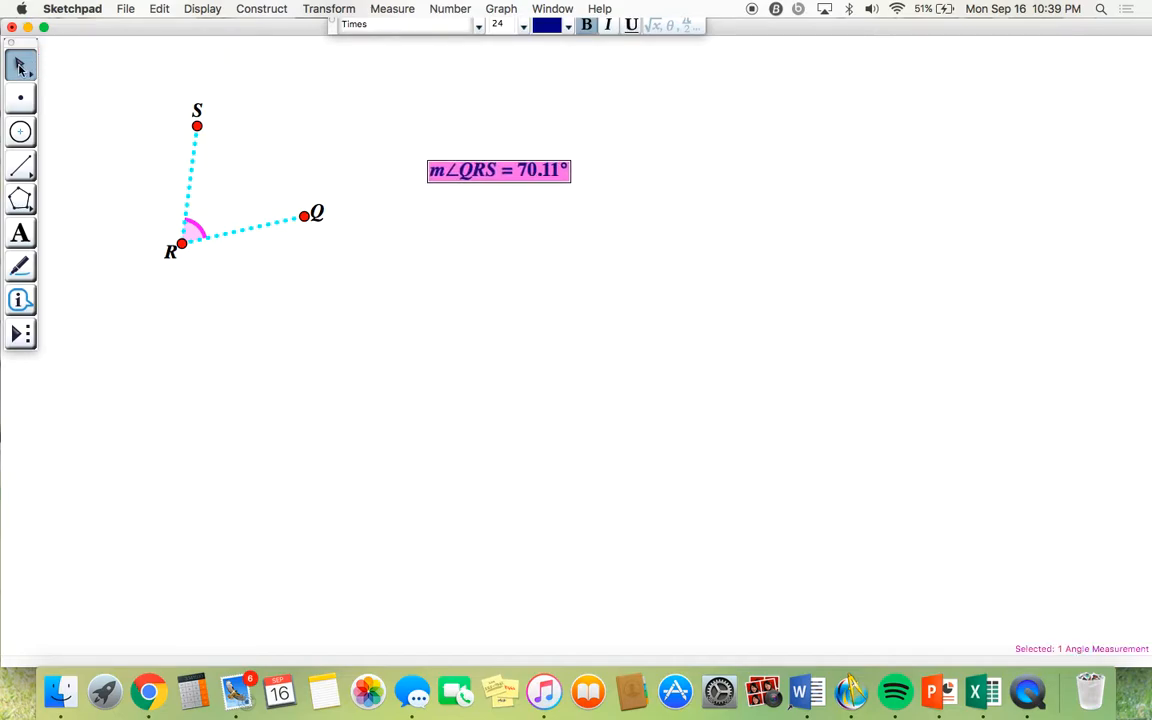
- Move endpoint Q downward to widen angle QRS to about 100°, and clear the selection
click(335, 155)
drag(306, 215, 289, 275)
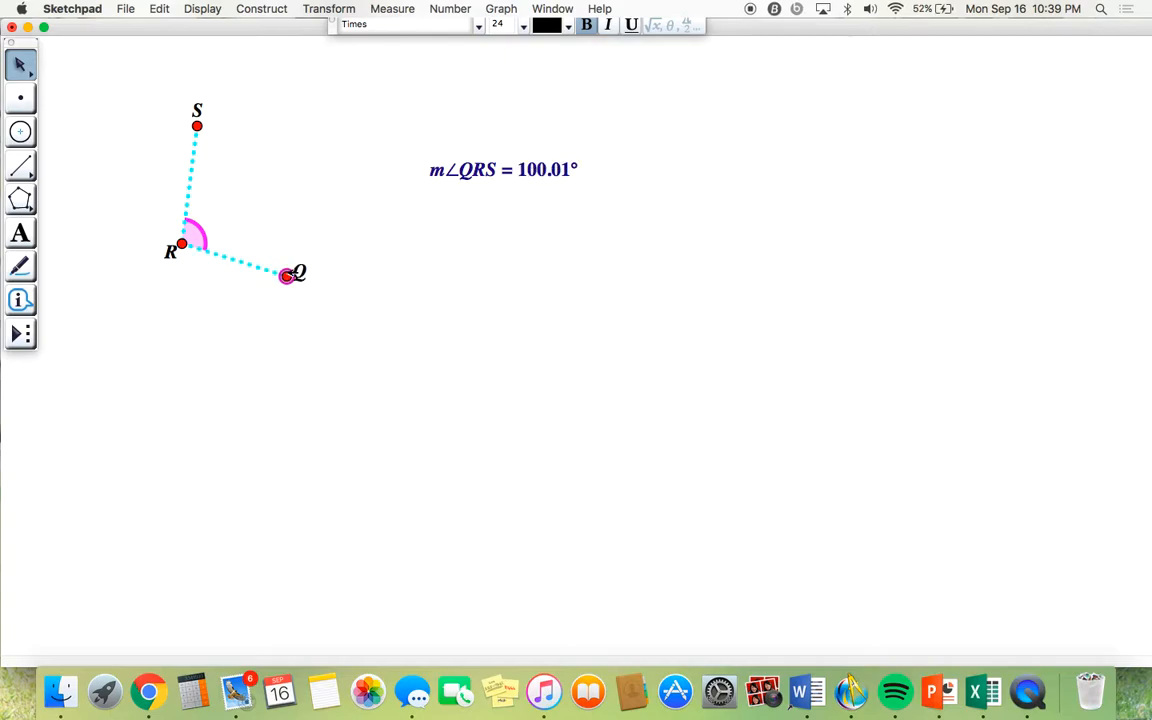
click(288, 195)
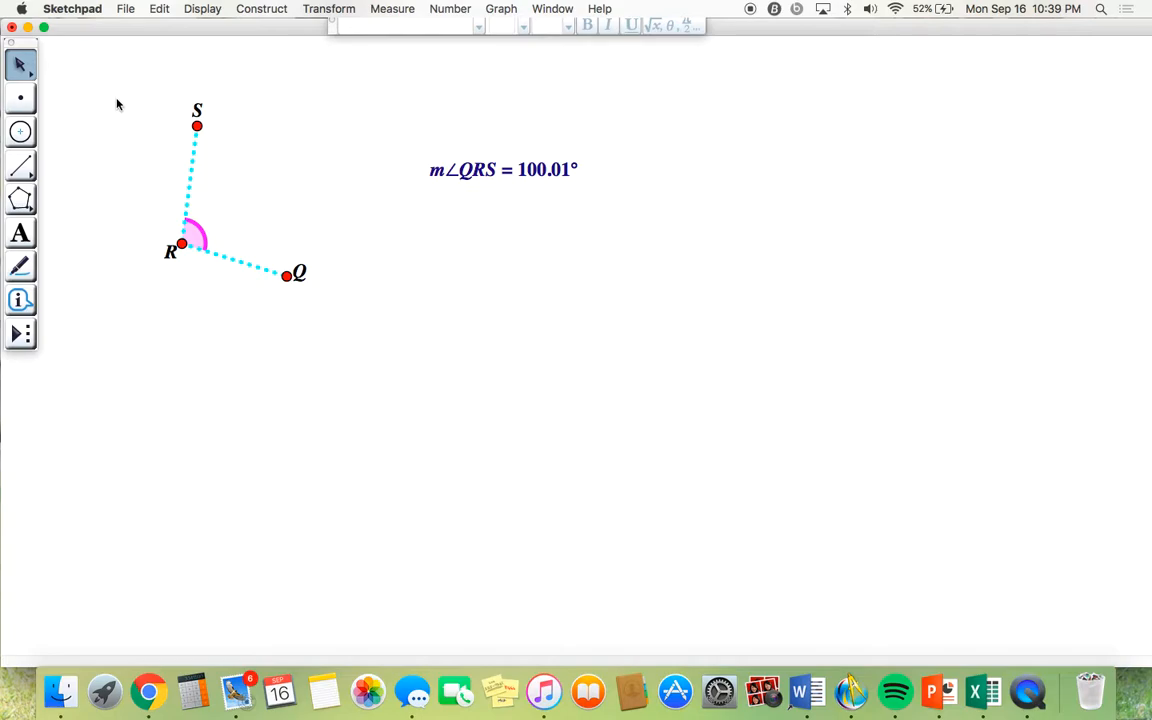
- Delete the angle figure with its measurement, and draw a triangle from three connected segments in the upper left area of the sketch
drag(142, 93, 771, 327)
key(Delete)
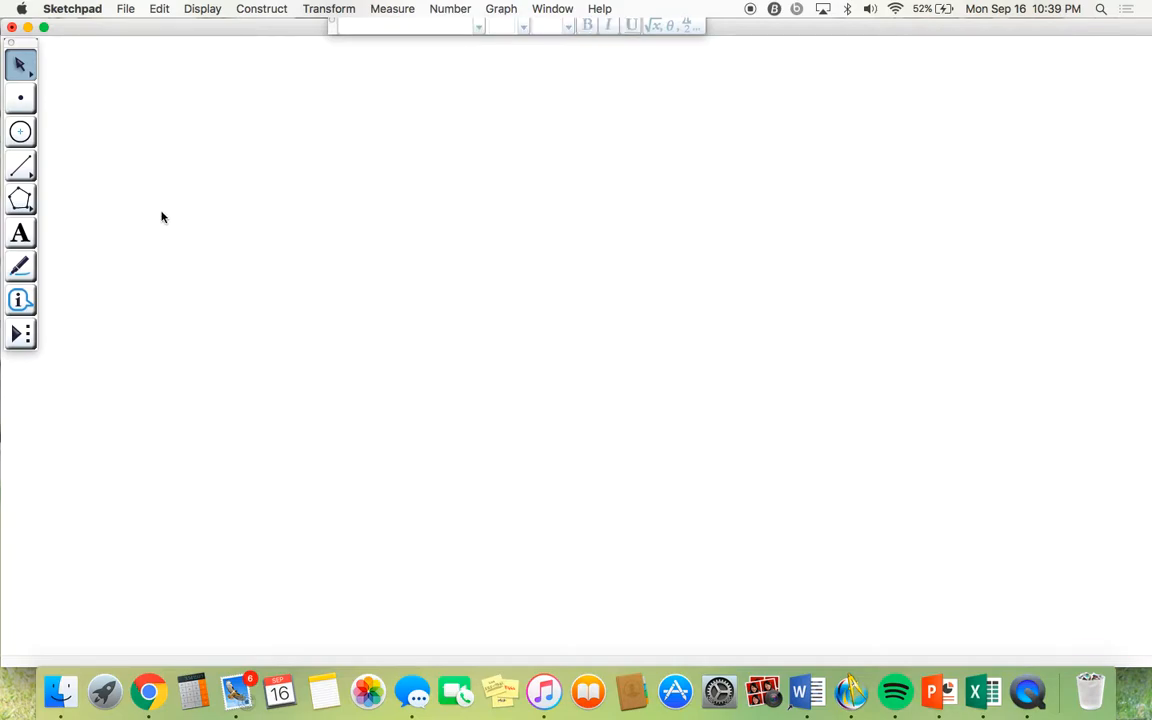
click(19, 178)
drag(271, 126, 257, 288)
mouse_move(271, 128)
mouse_down()
mouse_move(306, 159)
mouse_move(404, 307)
mouse_up()
drag(259, 293, 403, 310)
click(19, 64)
click(251, 236)
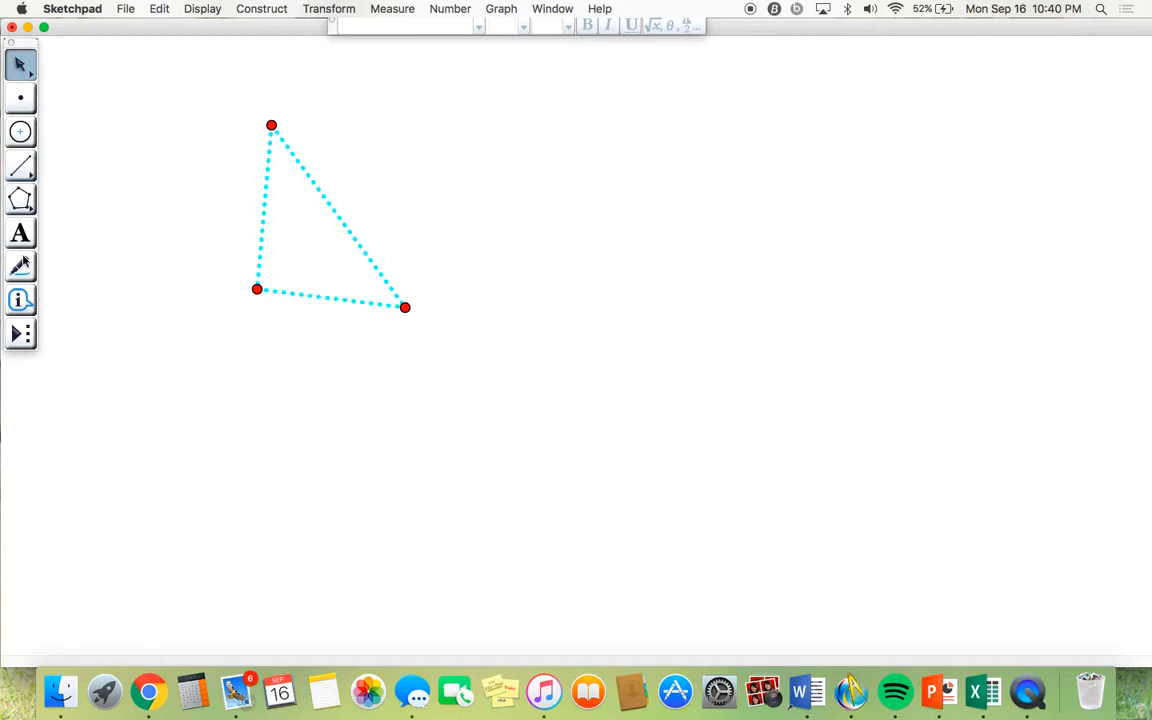
- Mark the triangle's three interior angles with the Marker tool and measure all three
click(20, 264)
drag(258, 289, 270, 281)
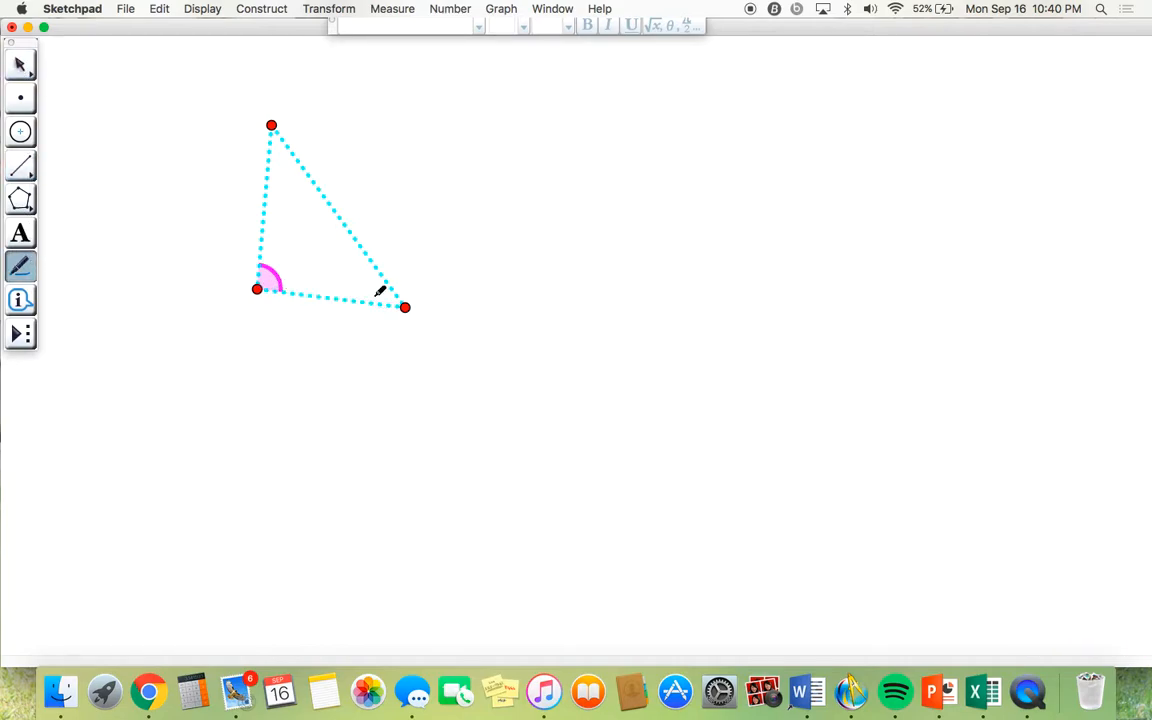
drag(405, 309, 403, 307)
drag(272, 132, 276, 146)
click(20, 63)
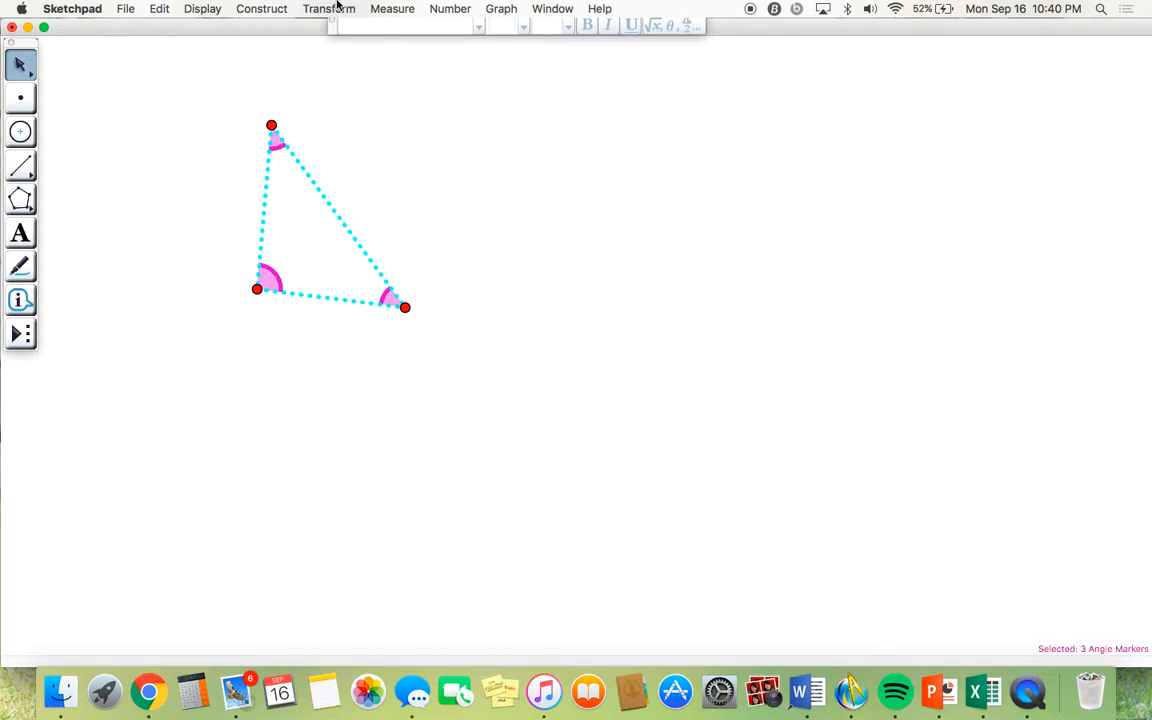
click(398, 8)
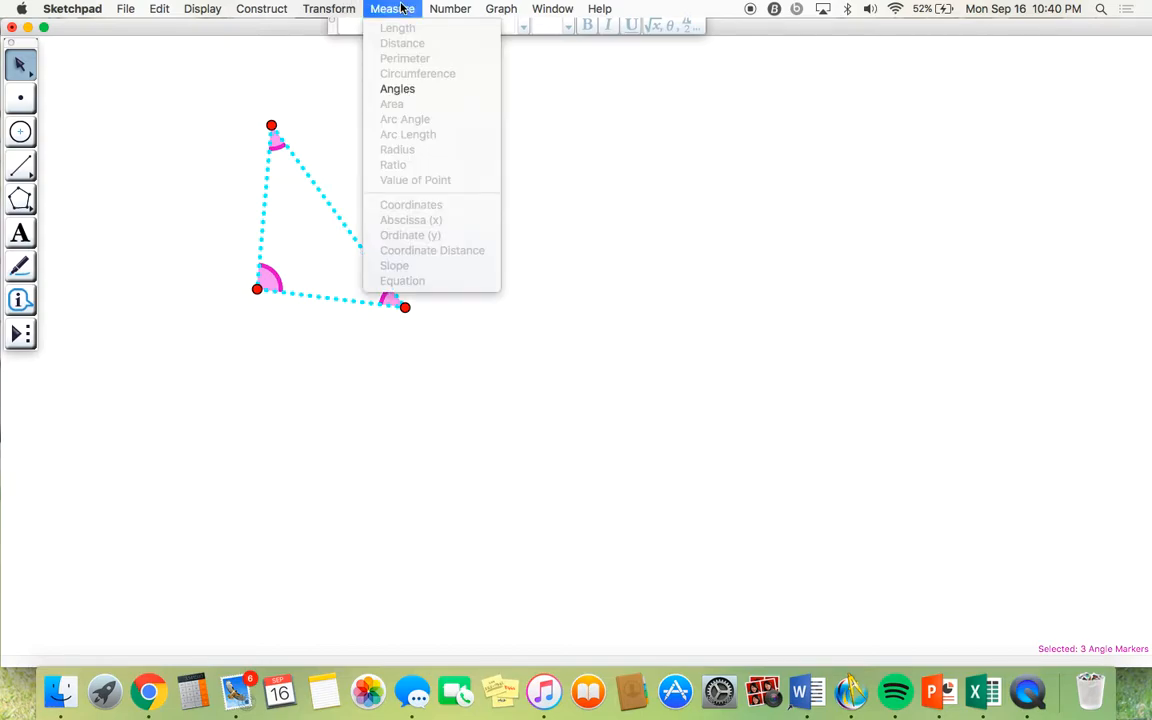
click(403, 92)
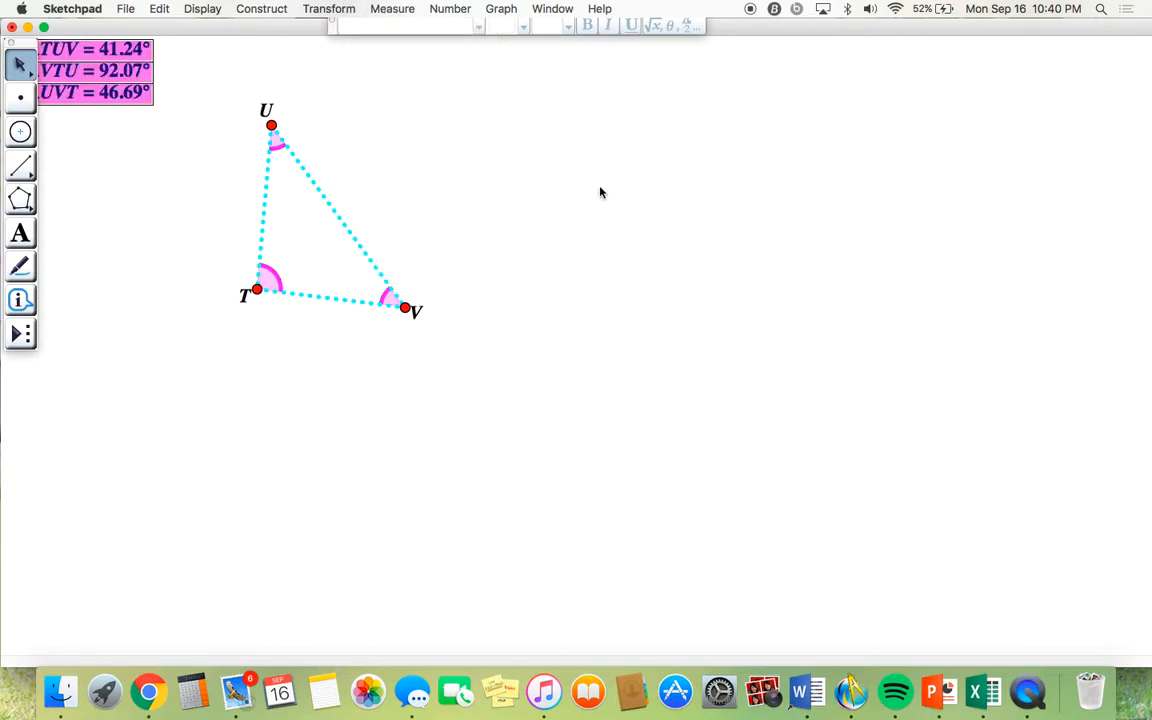
- Create a calculation that adds the three angle measurements: m∠TUV + m∠VTU + m∠UVT
click(418, 8)
mouse_move(450, 8)
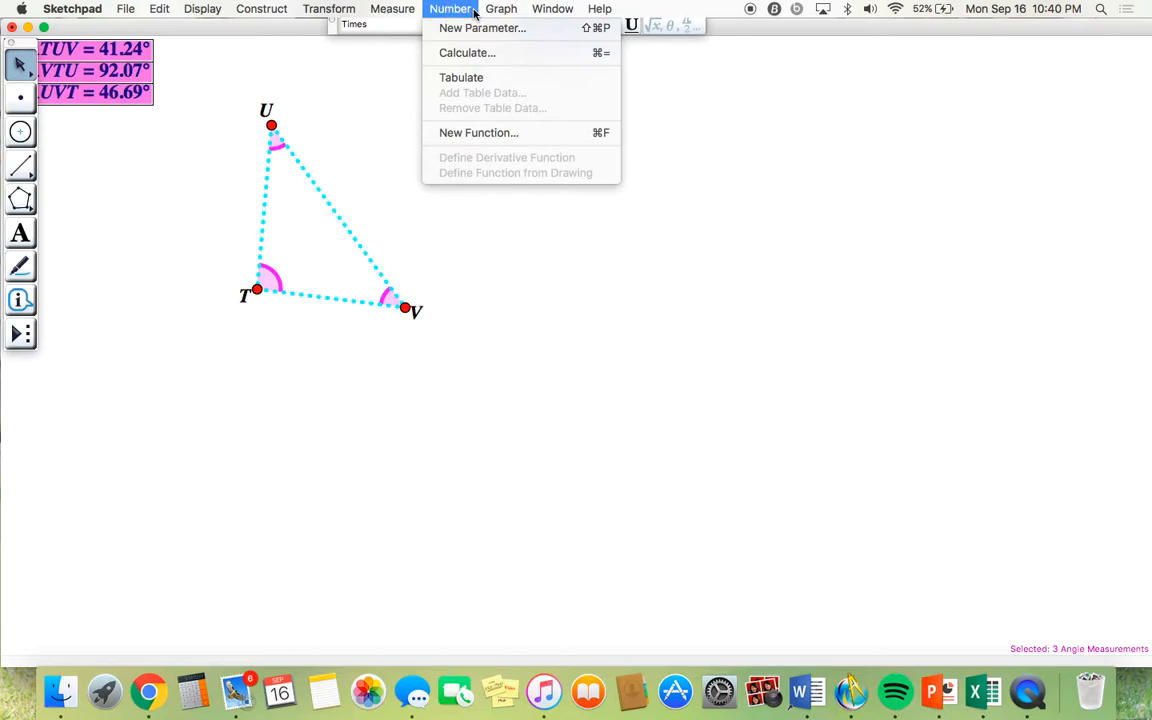
click(475, 51)
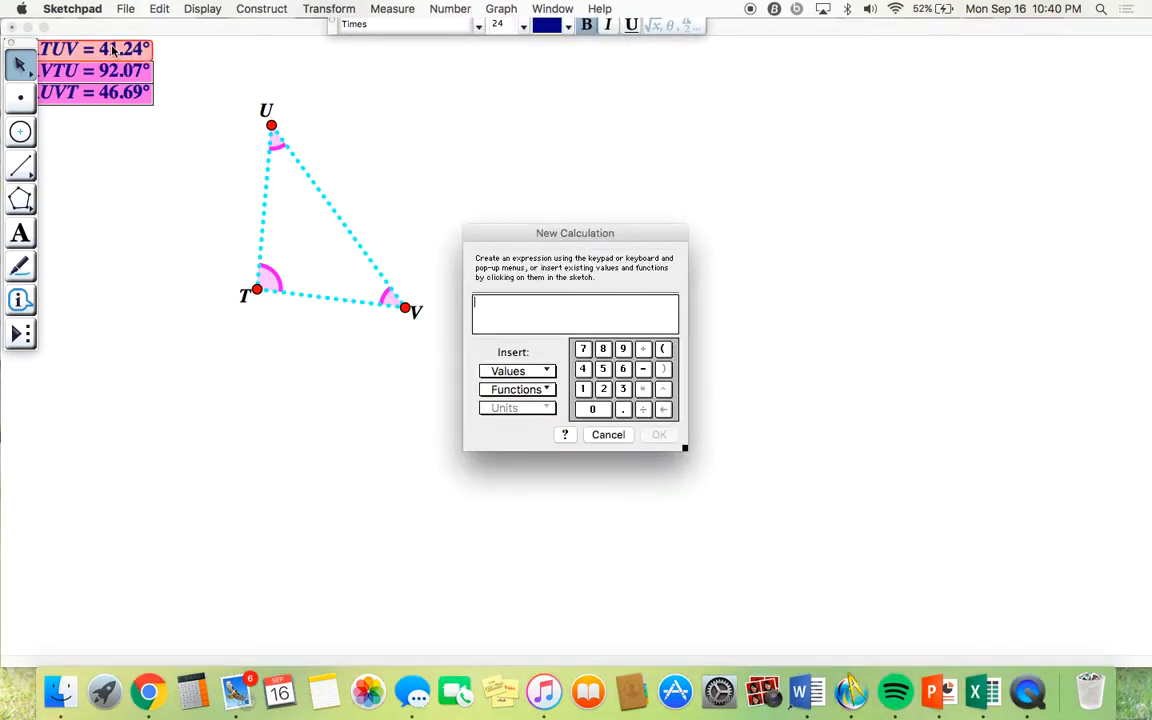
click(113, 50)
text(+)
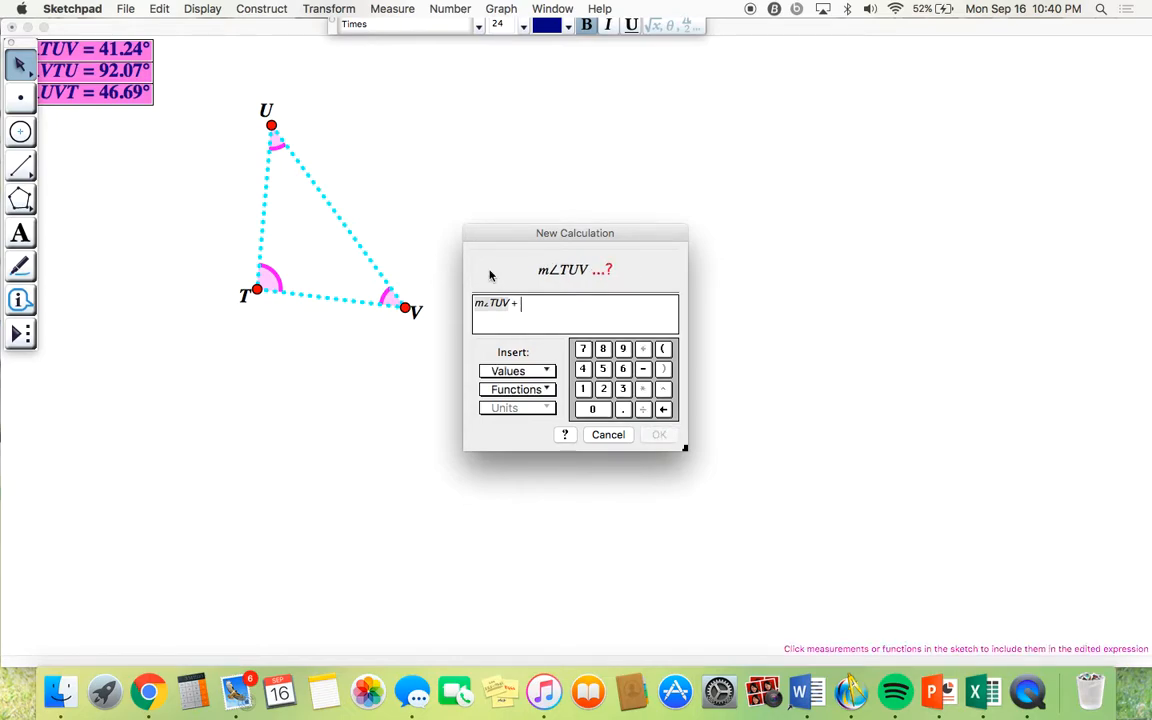
click(100, 70)
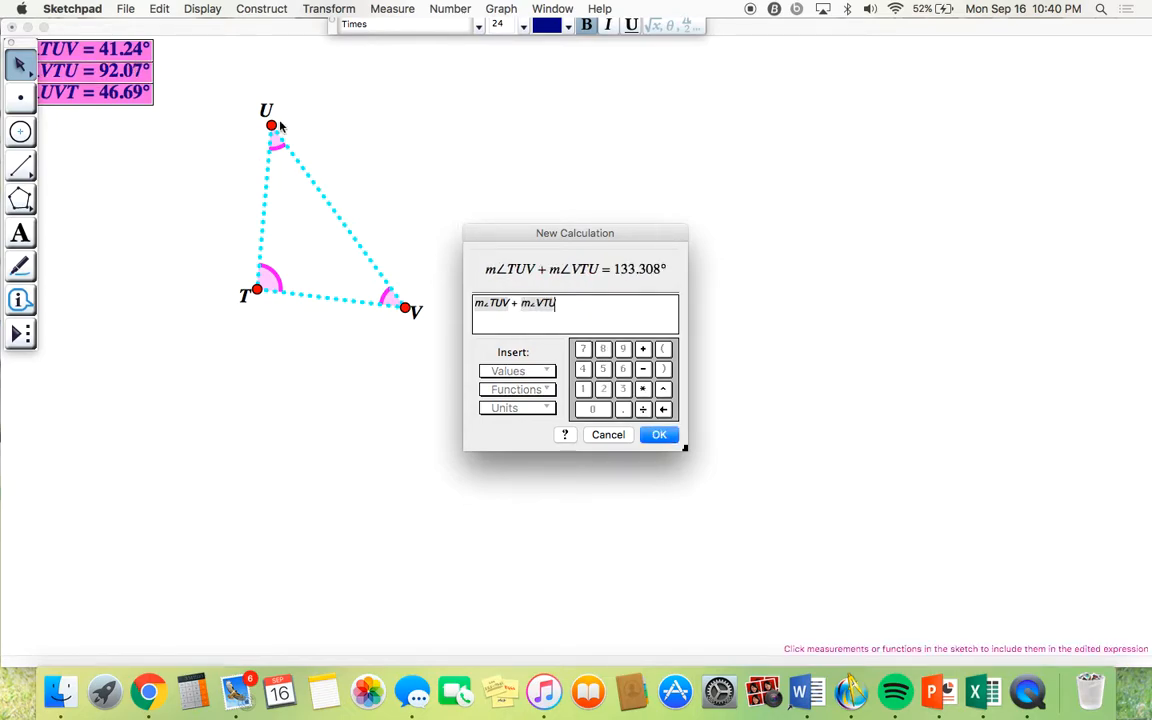
text(+)
click(106, 96)
click(662, 434)
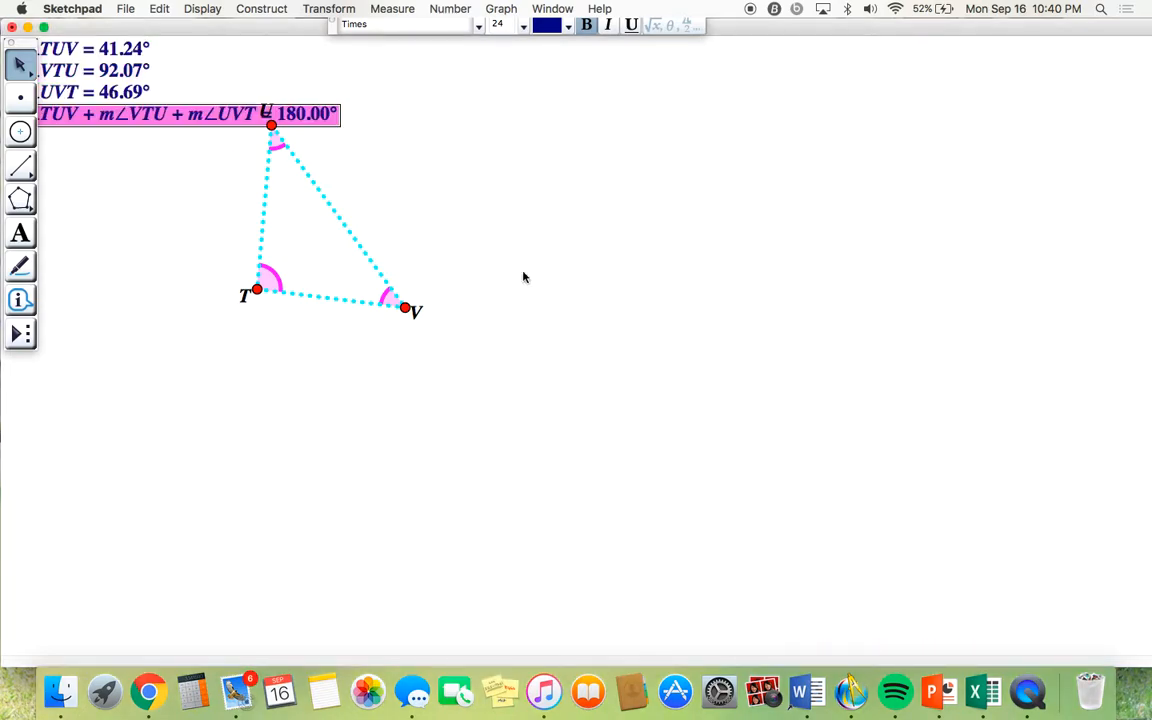
- Move the angle sum to the open area beside the triangle, and stretch the triangle by moving vertex V outward and slightly up
drag(262, 112, 829, 162)
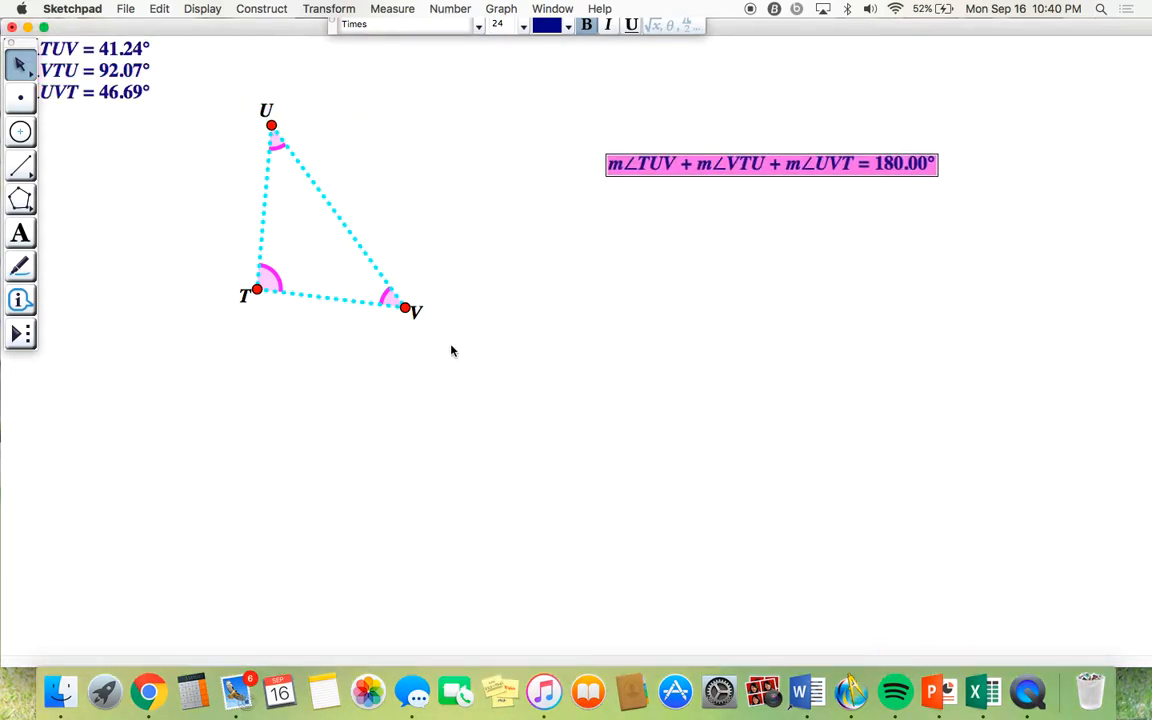
drag(405, 307, 526, 283)
click(466, 139)
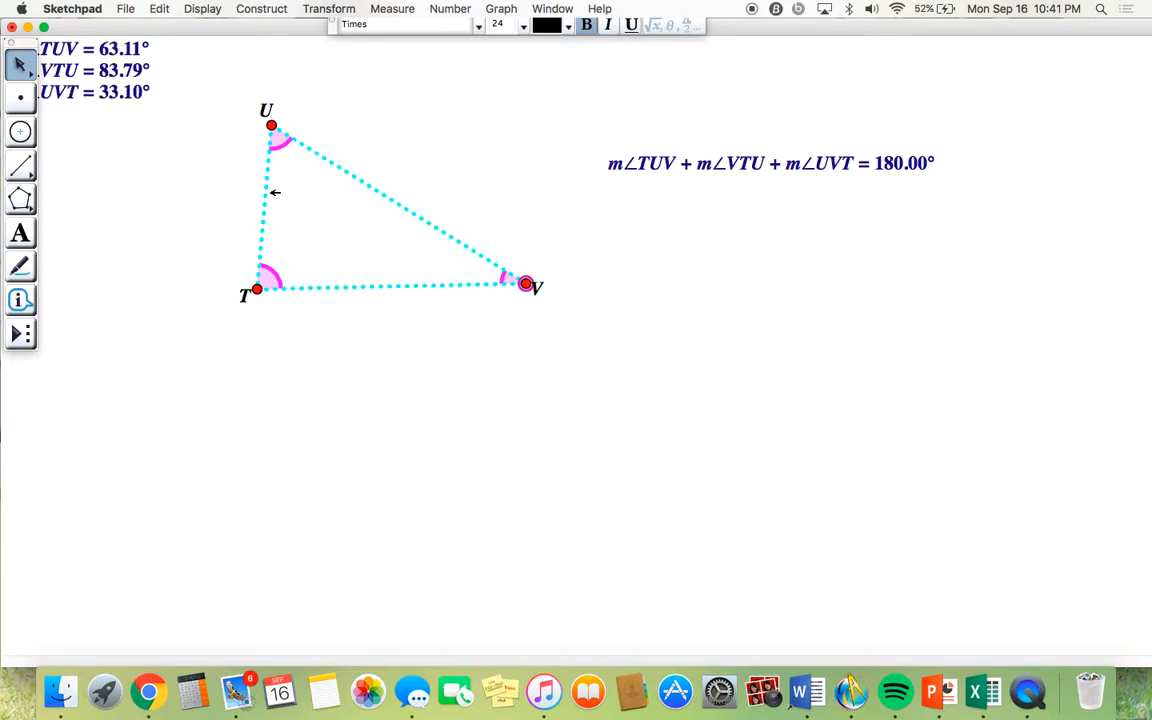